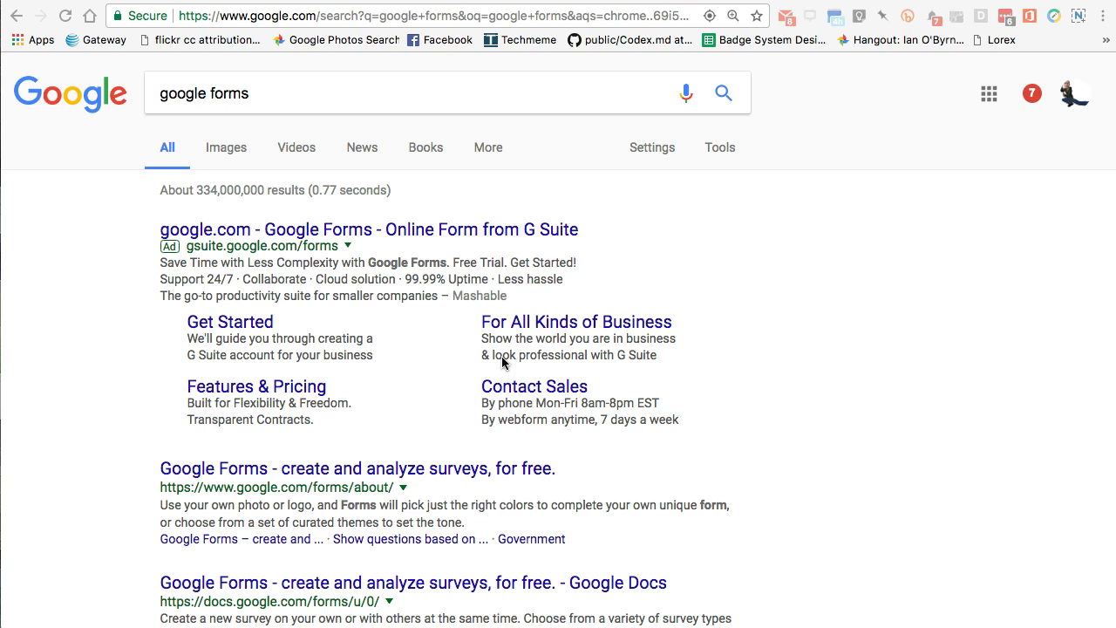
- Load drive.google.com in the browser
click(103, 377)
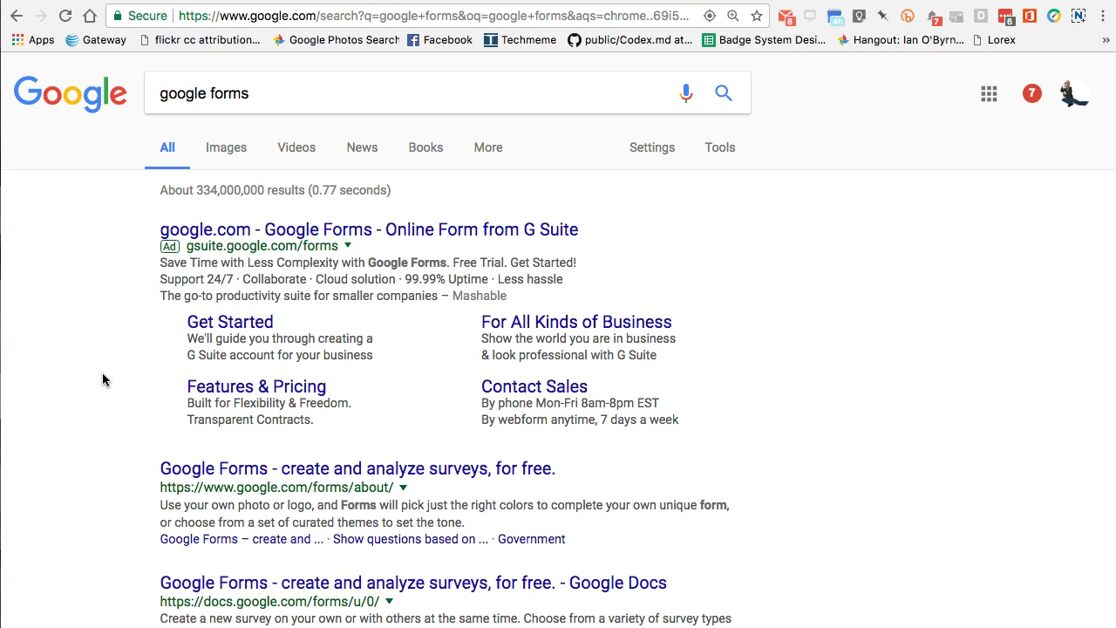
click(79, 311)
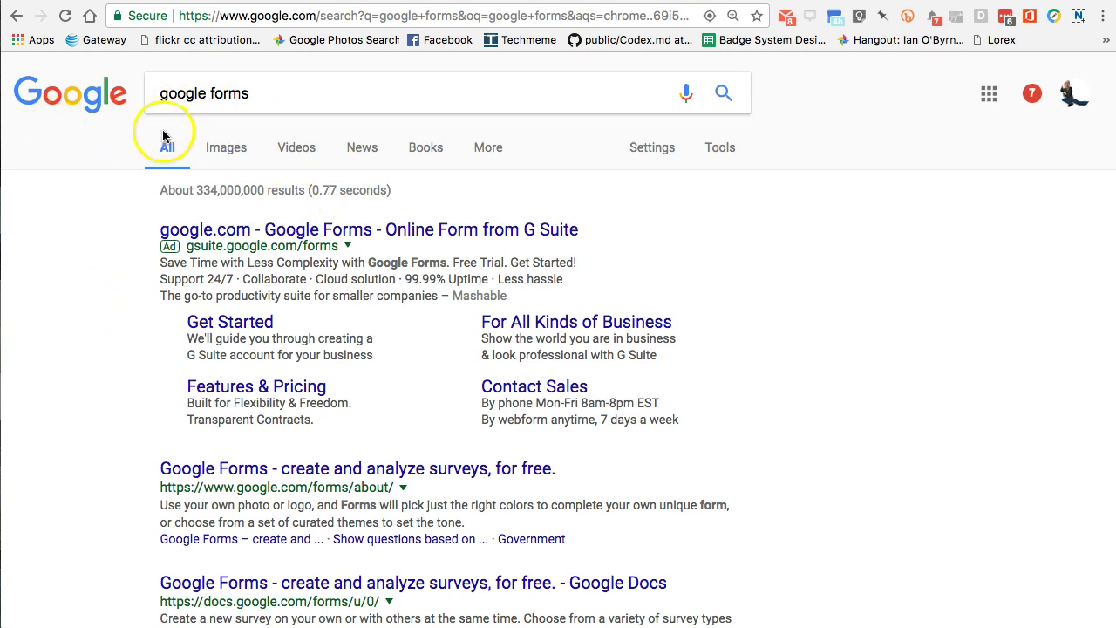
click(262, 16)
text(drive.google.com)
key(Return)
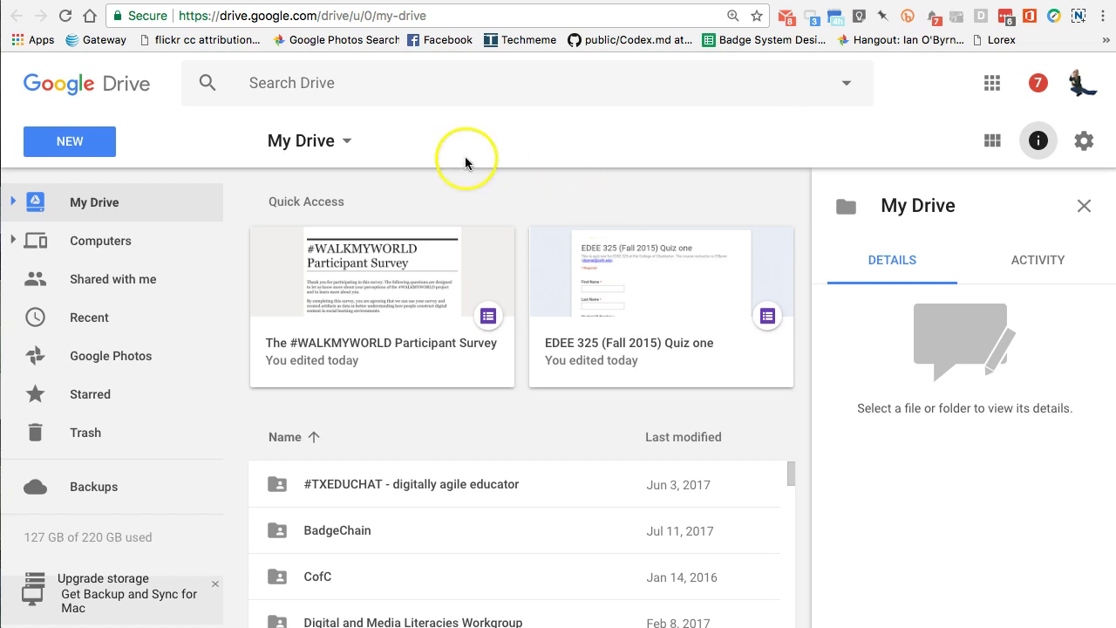
- Create a new blank Google Form from Drive's New > More menu
click(65, 148)
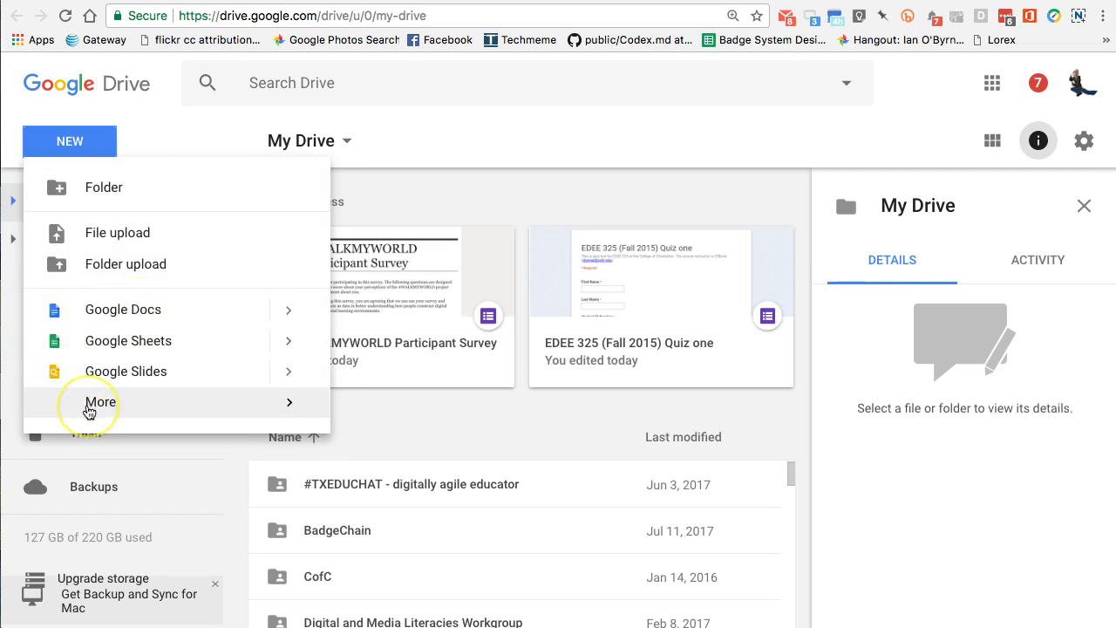
mouse_move(89, 412)
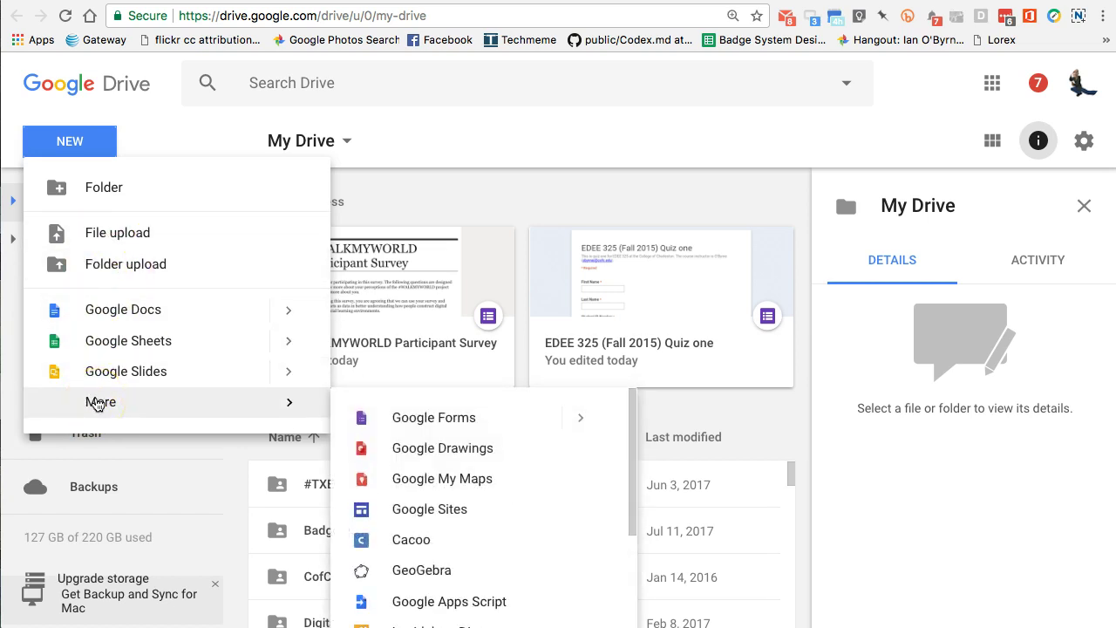
click(386, 418)
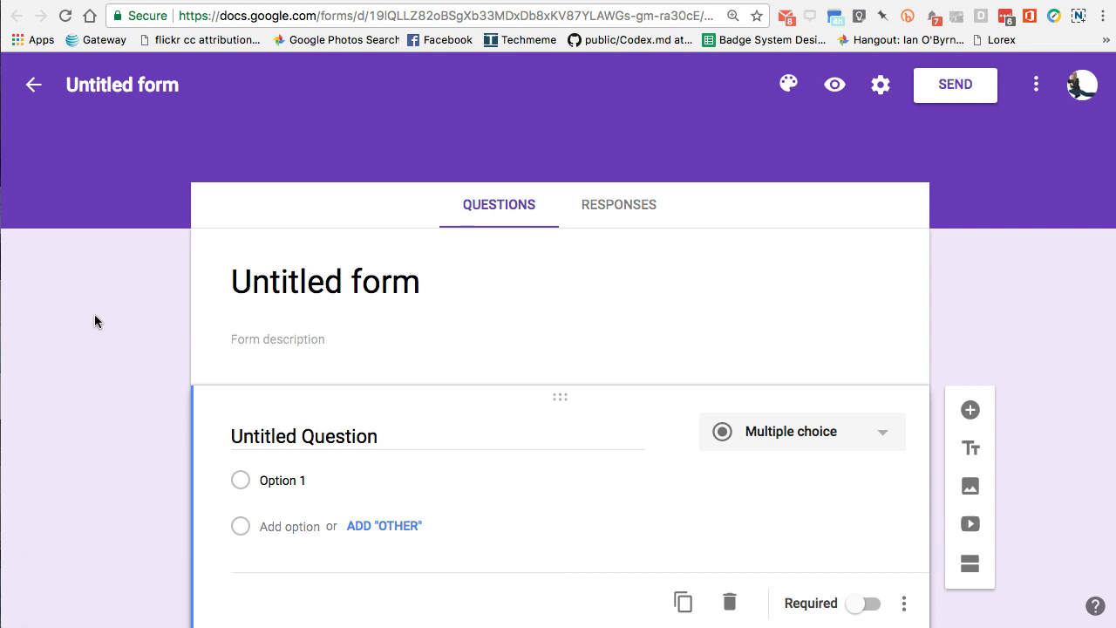
- Replace the 'Untitled form' title with 'Test Quiz'
double_click(120, 84)
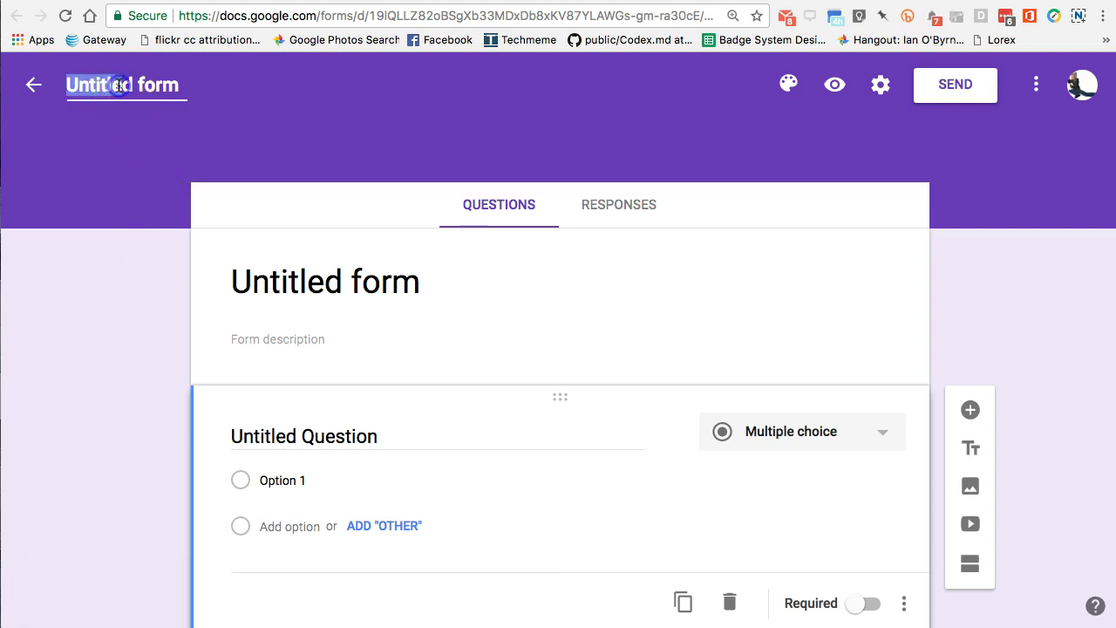
triple_click(120, 84)
text(Test Quix)
key(BackSpace)
text(z)
click(79, 261)
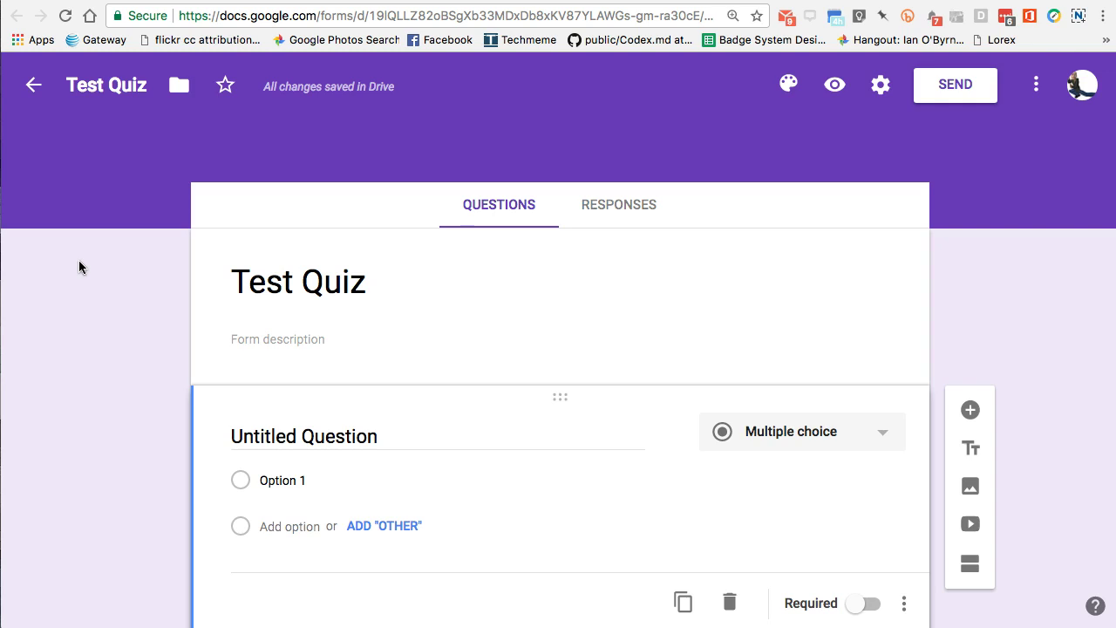
- Drag in the form's header area and scroll through the Test Quiz form
click(89, 315)
drag(111, 175, 123, 78)
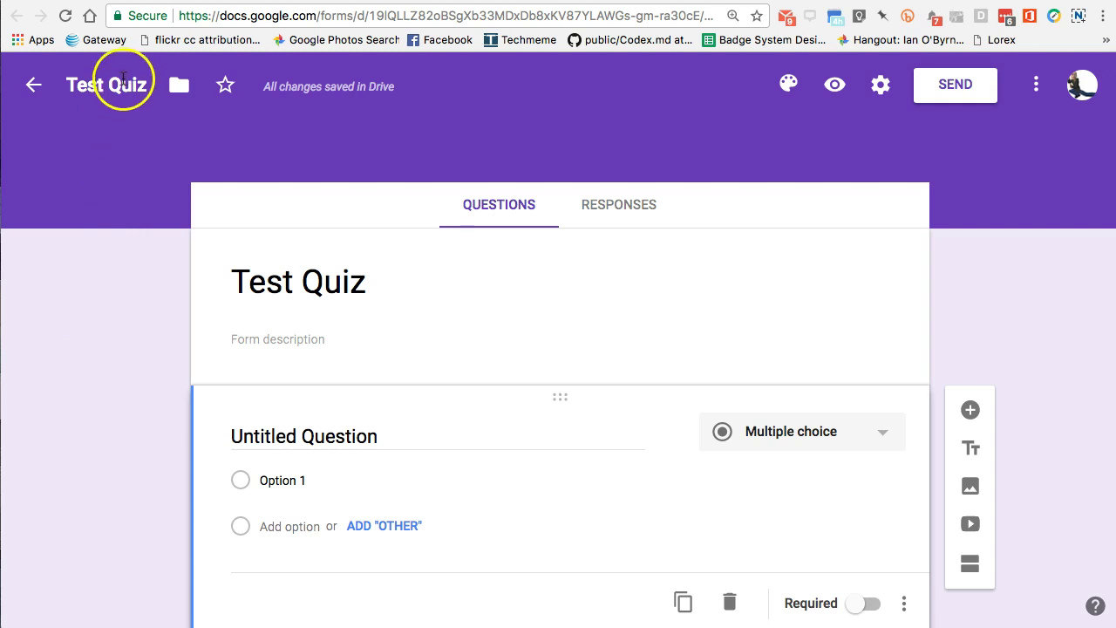
mouse_move(334, 91)
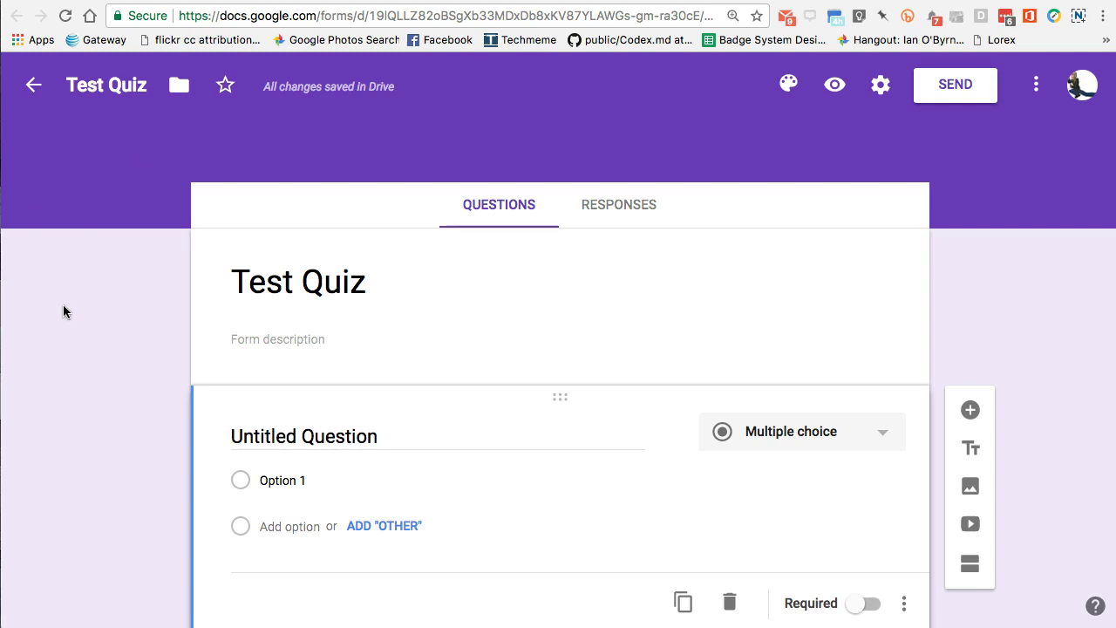
scroll(63, 312, down, 1)
scroll(63, 312, up, 1)
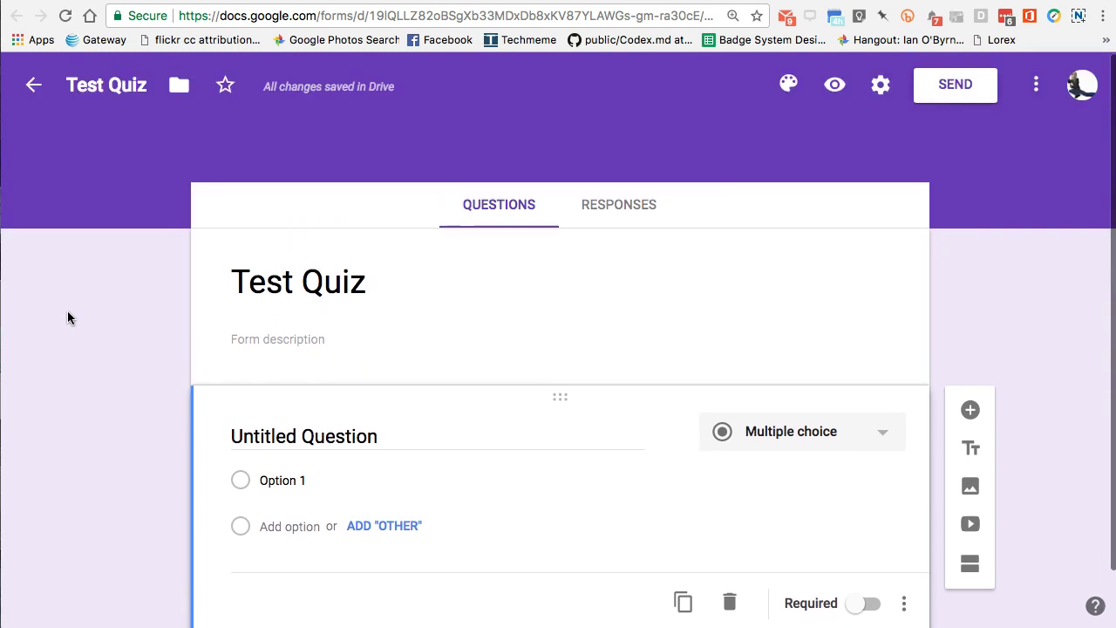
scroll(415, 265, down, 1)
scroll(414, 265, up, 1)
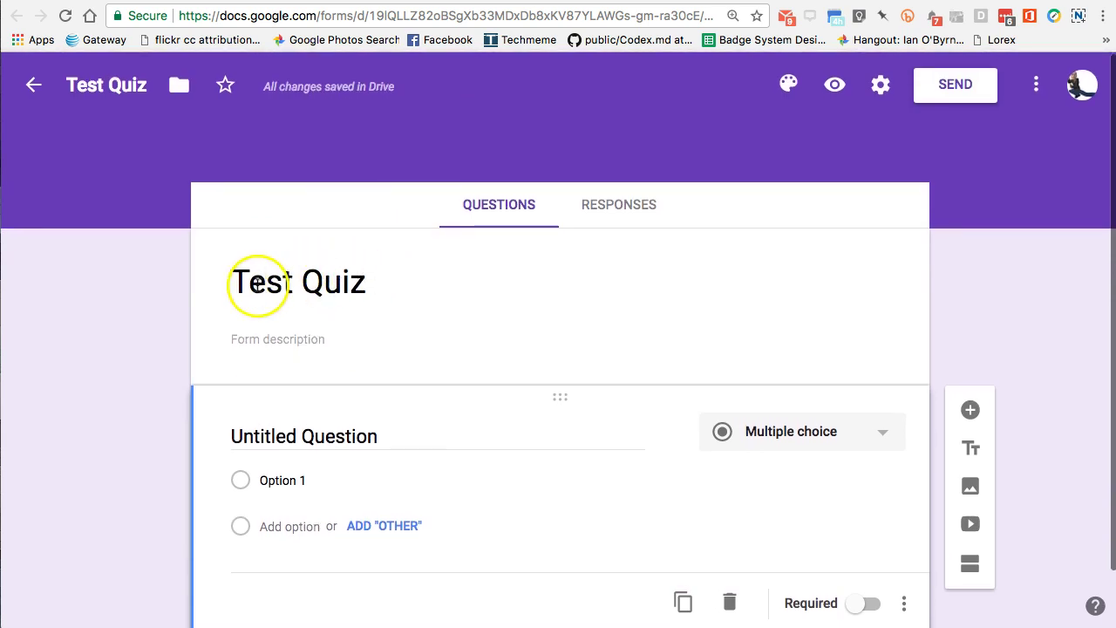
- Enter 'Test development.' as the description beneath the Test Quiz title
click(292, 341)
text(TEst)
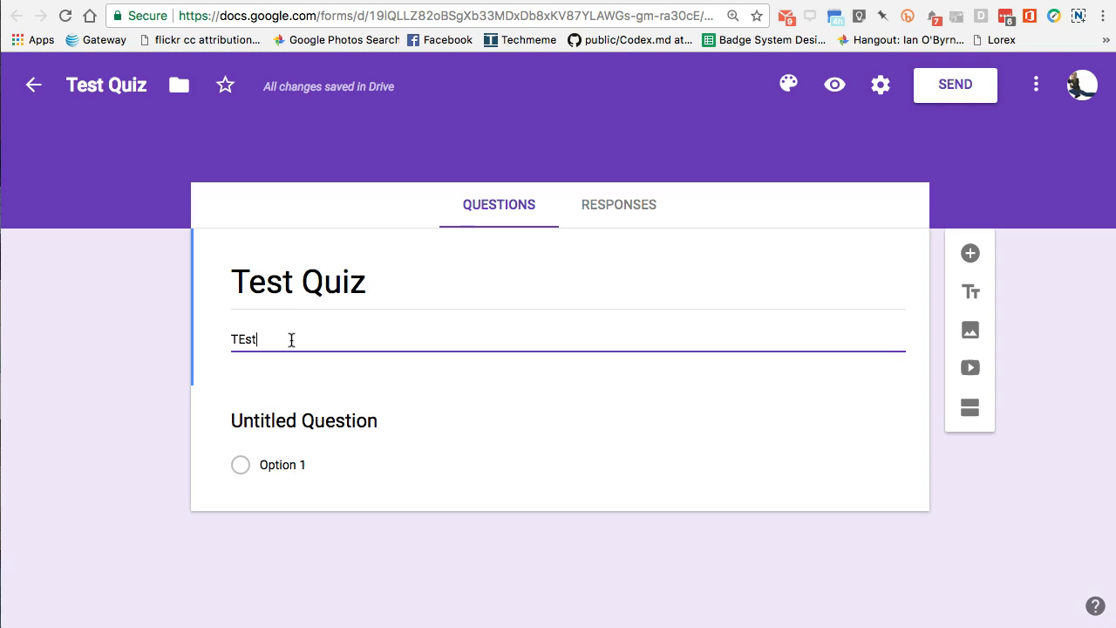
key(BackSpace)
key(BackSpace)
key(BackSpace)
text(est development.)
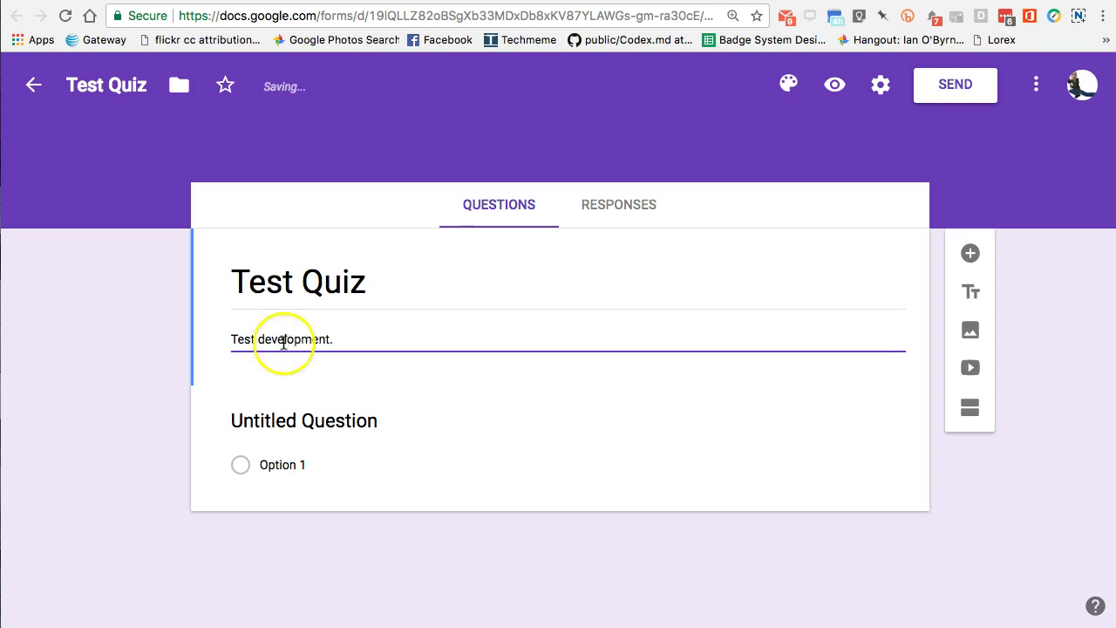
click(131, 349)
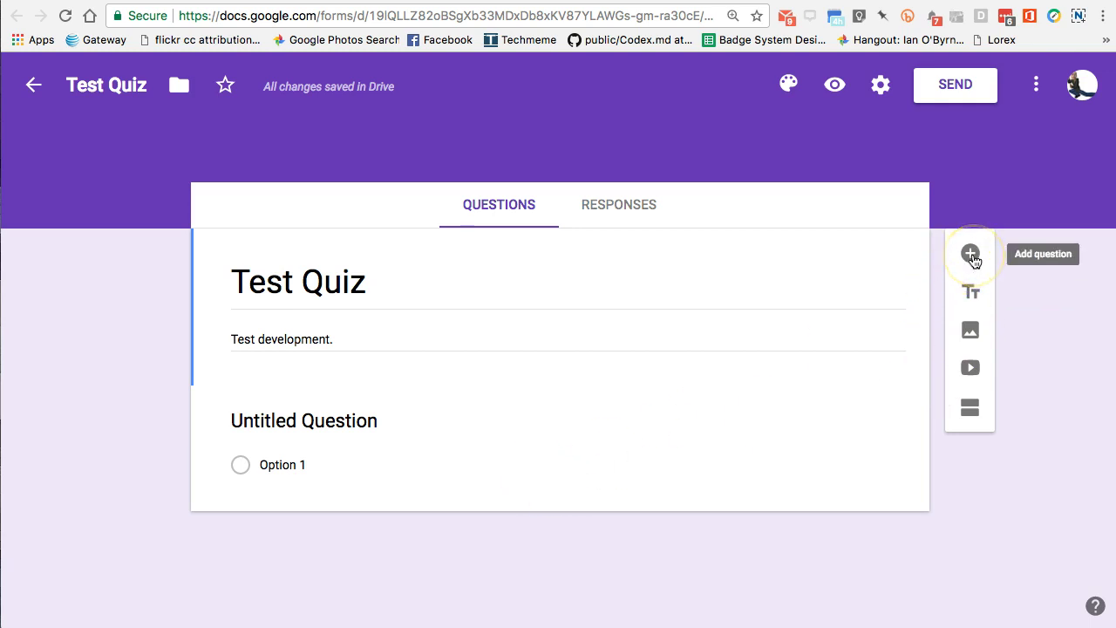
- Select the Untitled Question card to show its Option 1 choice for editing
click(968, 292)
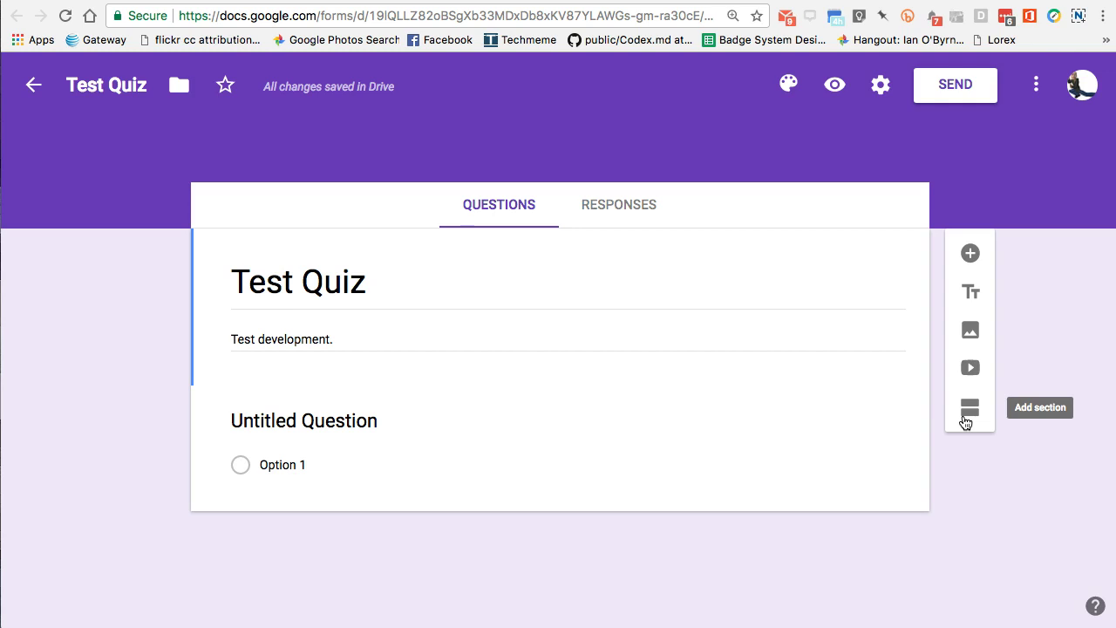
click(132, 308)
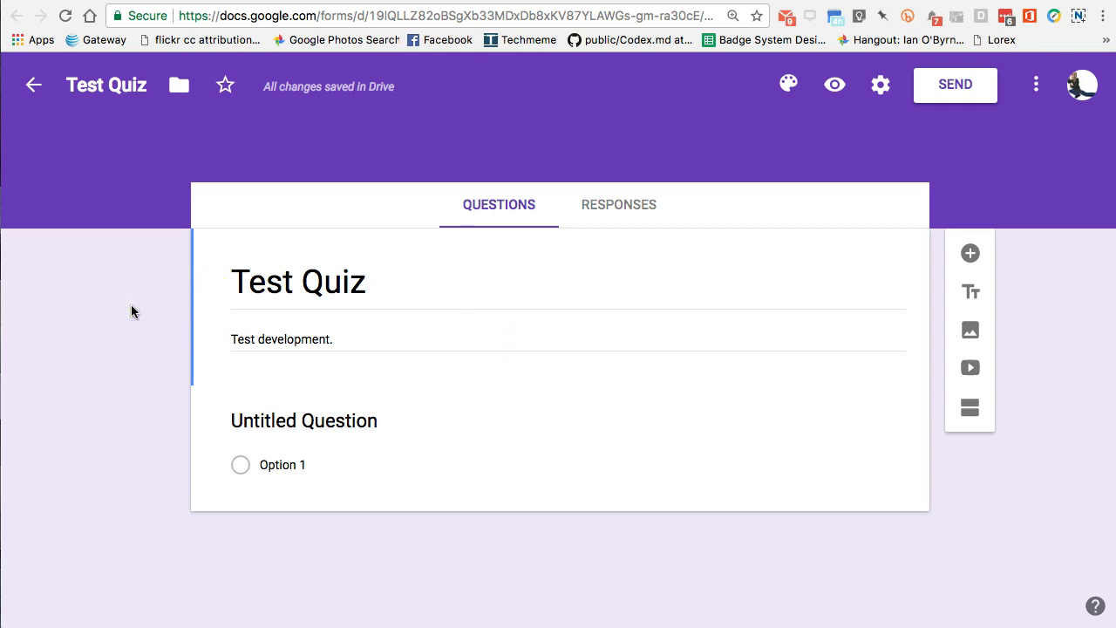
click(400, 448)
scroll(114, 381, down, 1)
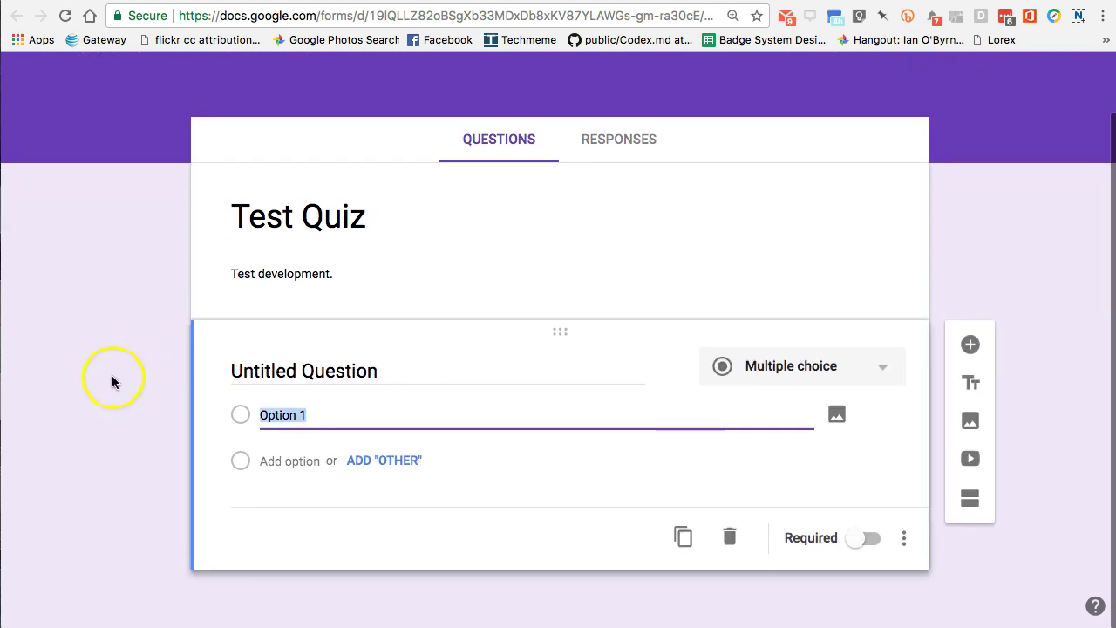
click(349, 373)
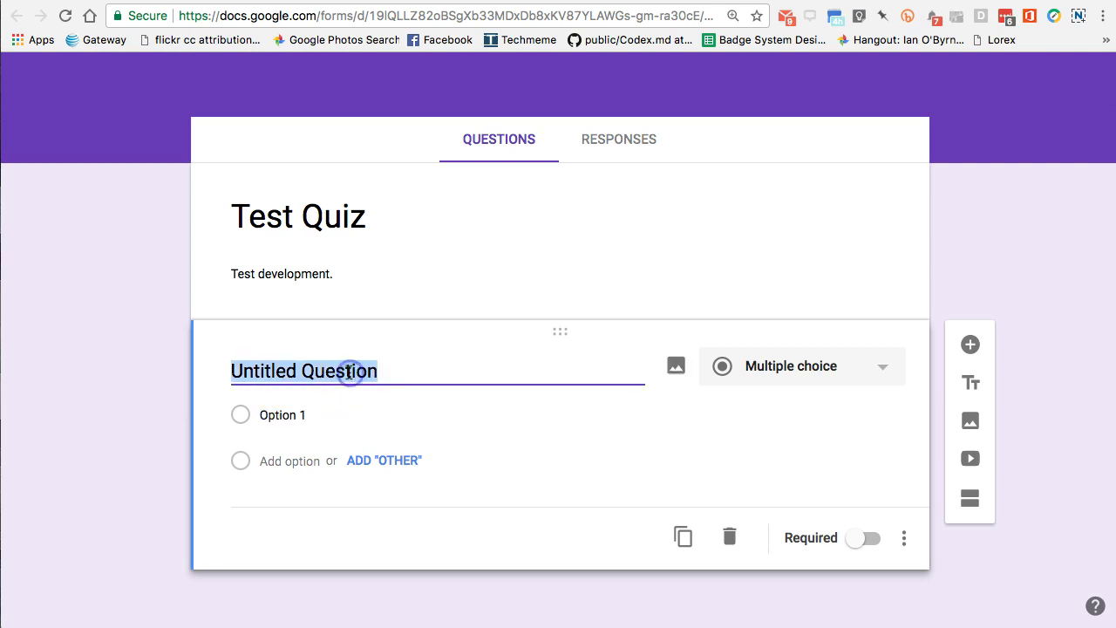
text(Quaestio)
key(BackSpace)
key(BackSpace)
key(BackSpace)
key(BackSpace)
key(BackSpace)
key(BackSpace)
text(estion One)
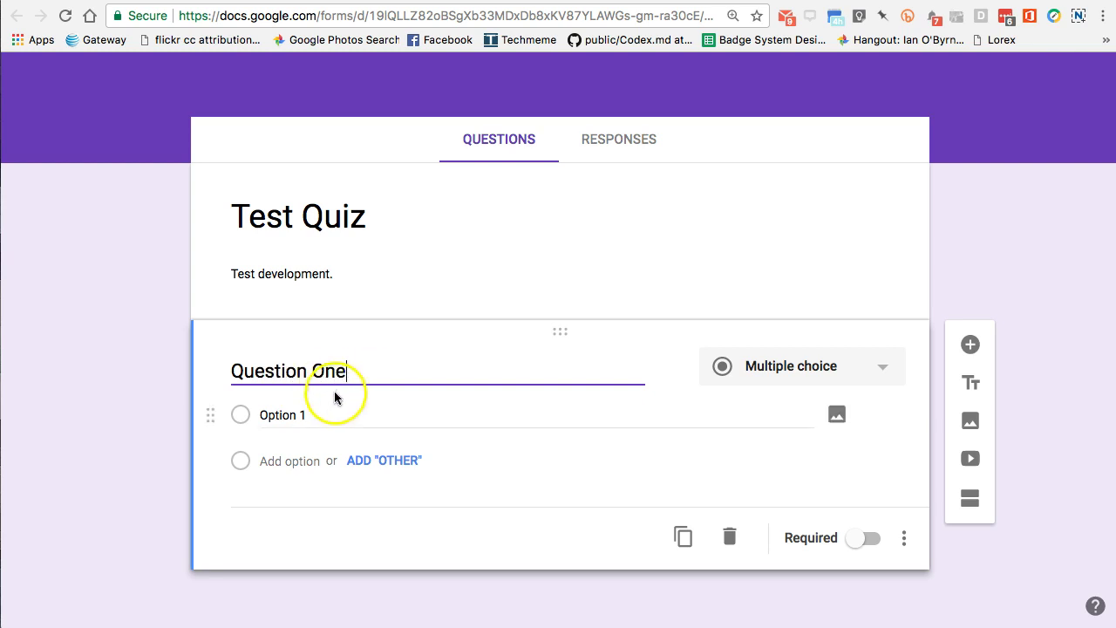
mouse_move(676, 384)
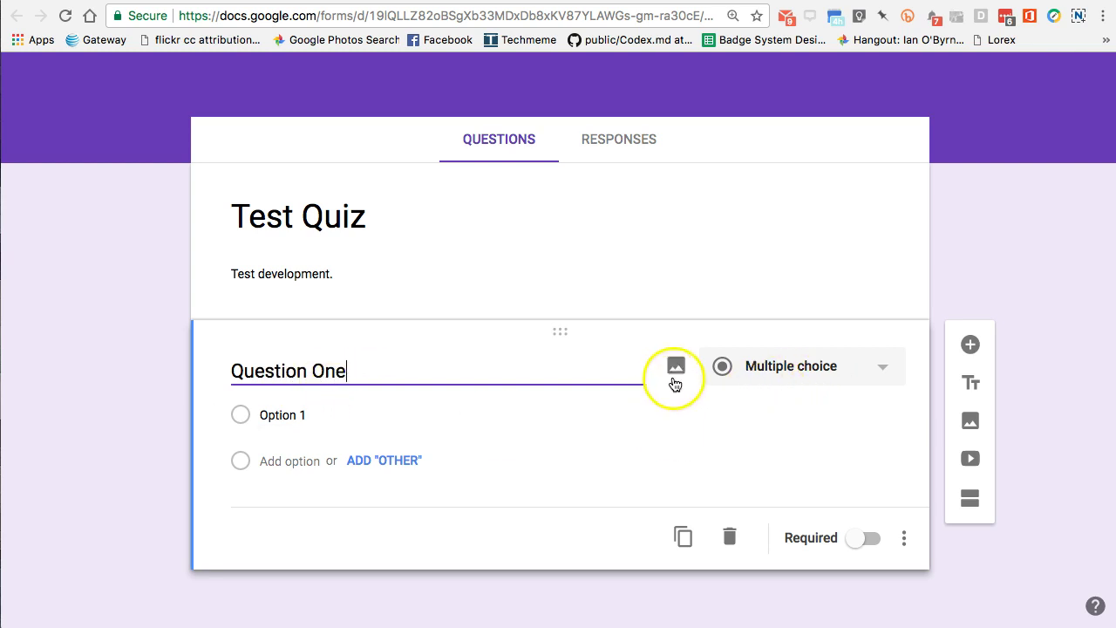
click(676, 371)
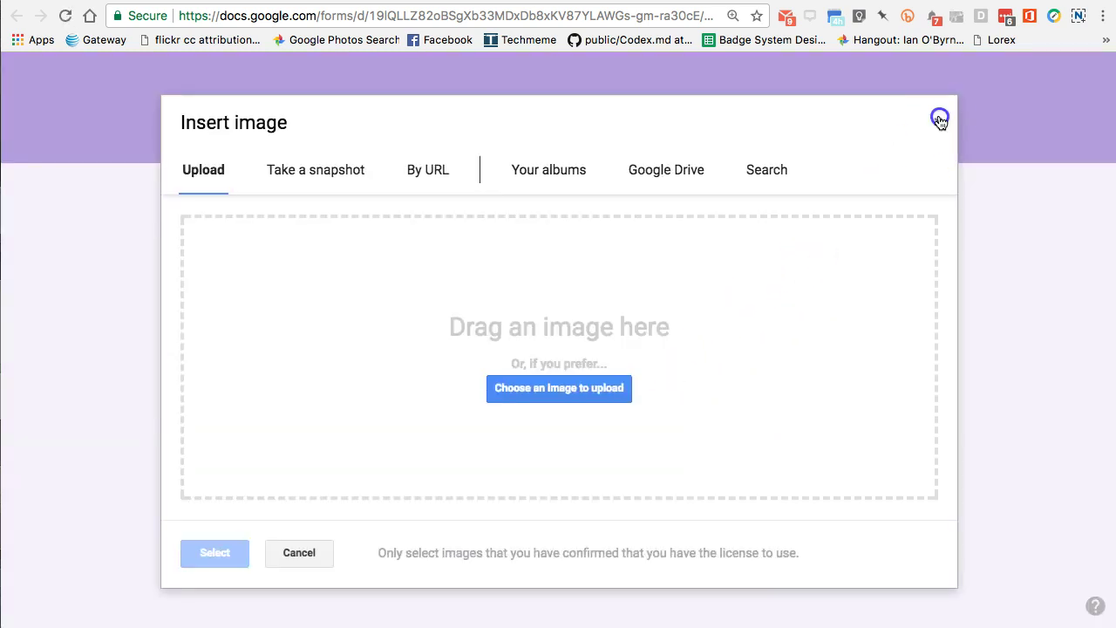
click(936, 117)
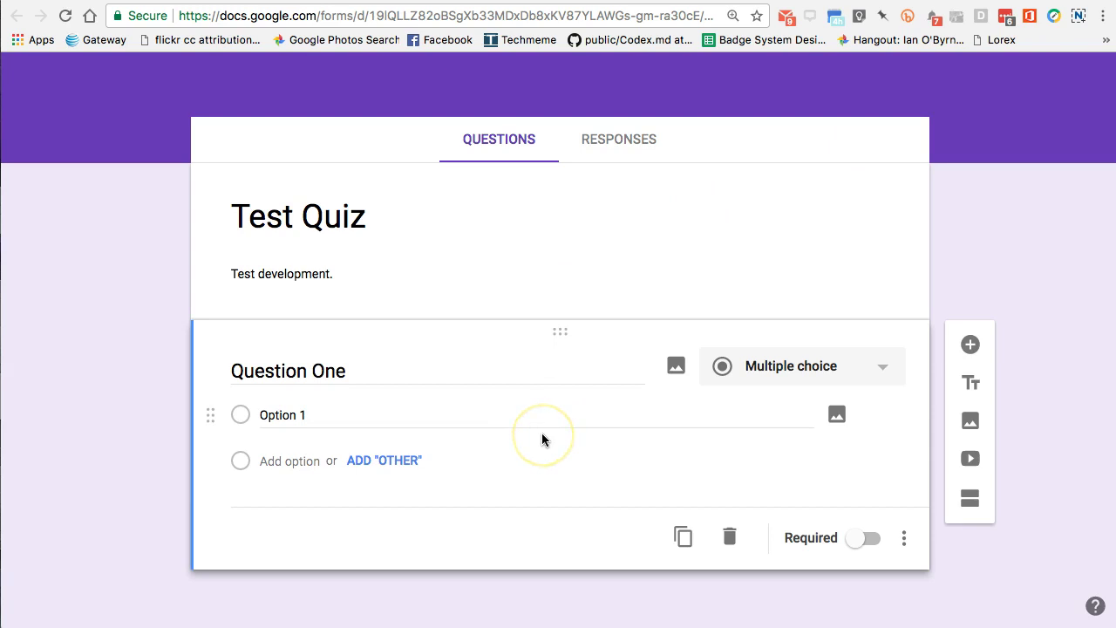
- Add Option 2 and Option 3 beneath Option 1 in Question One
click(298, 461)
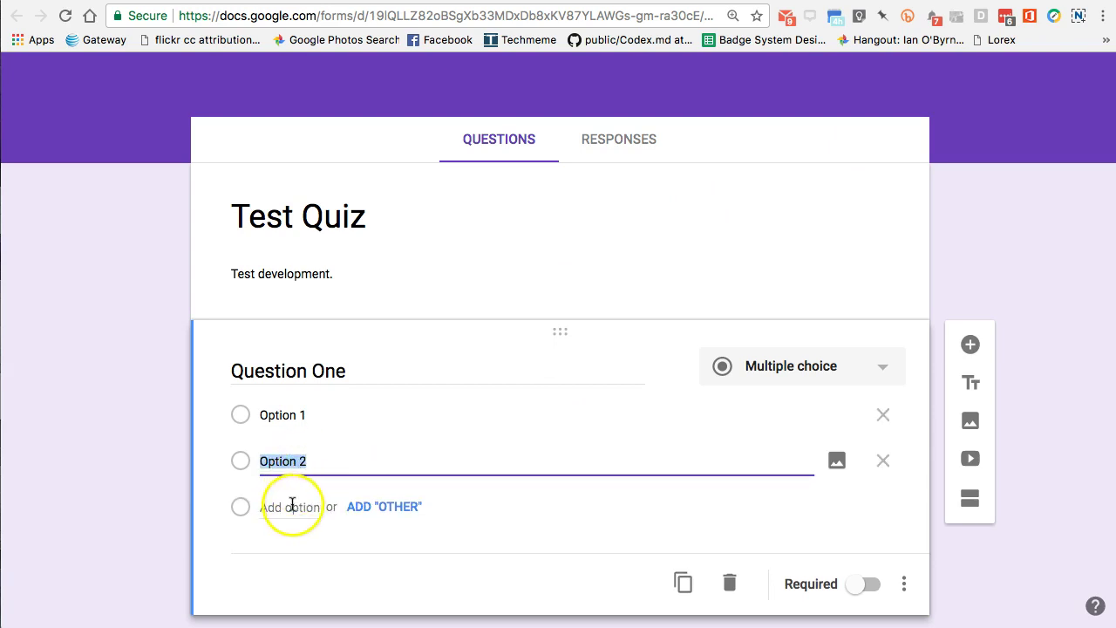
click(291, 506)
click(112, 435)
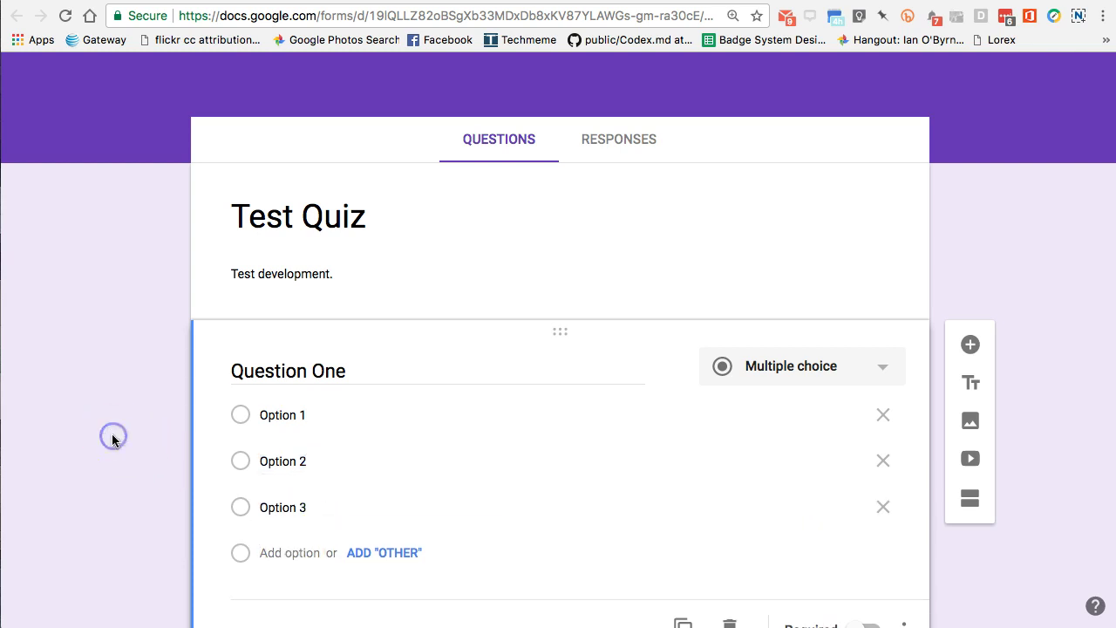
scroll(111, 433, down, 2)
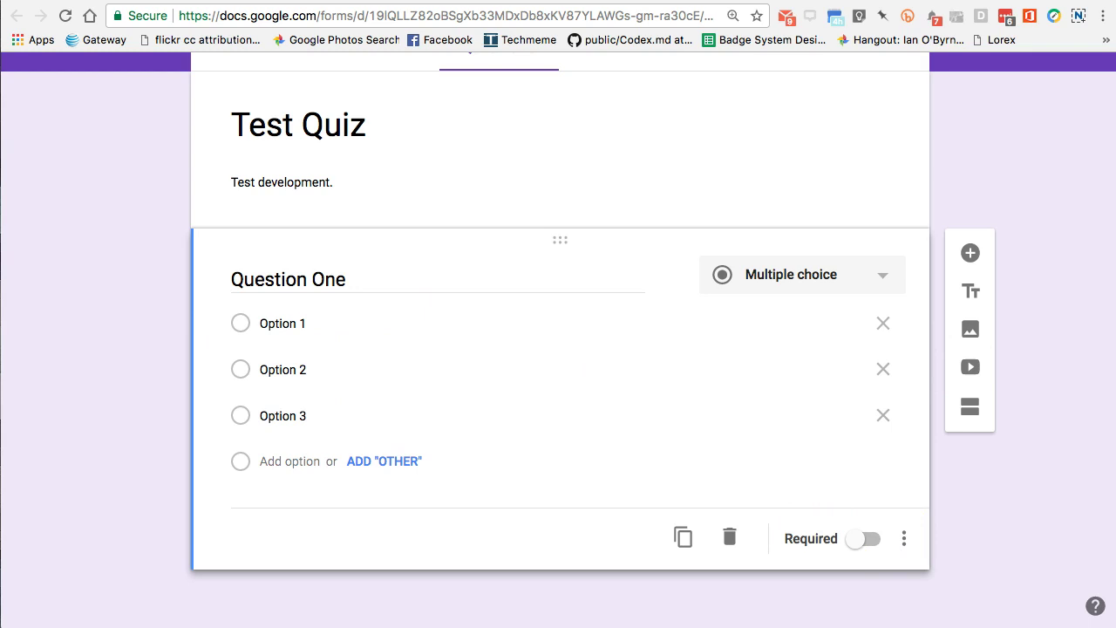
- Add a new multiple-choice question below Question One titled 'Question Two'
click(971, 253)
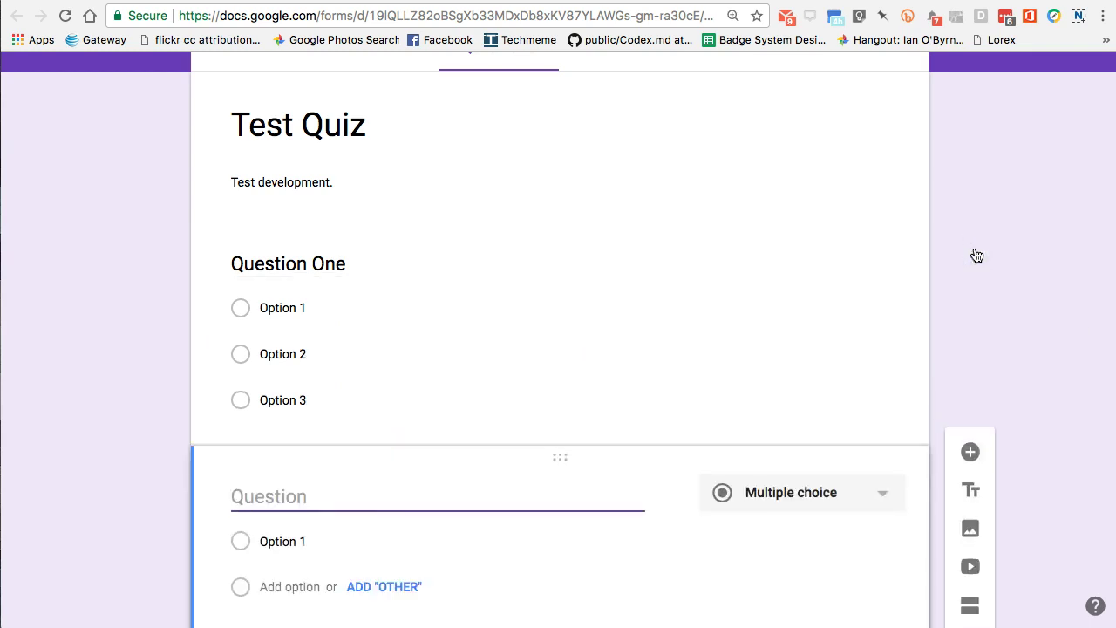
text(Question Two)
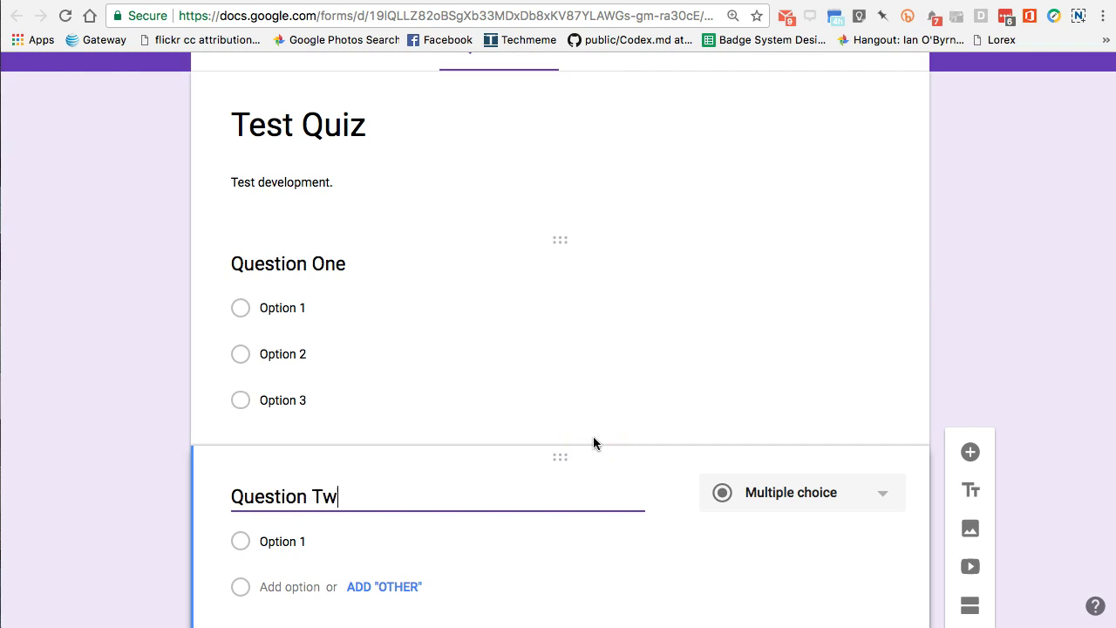
click(132, 467)
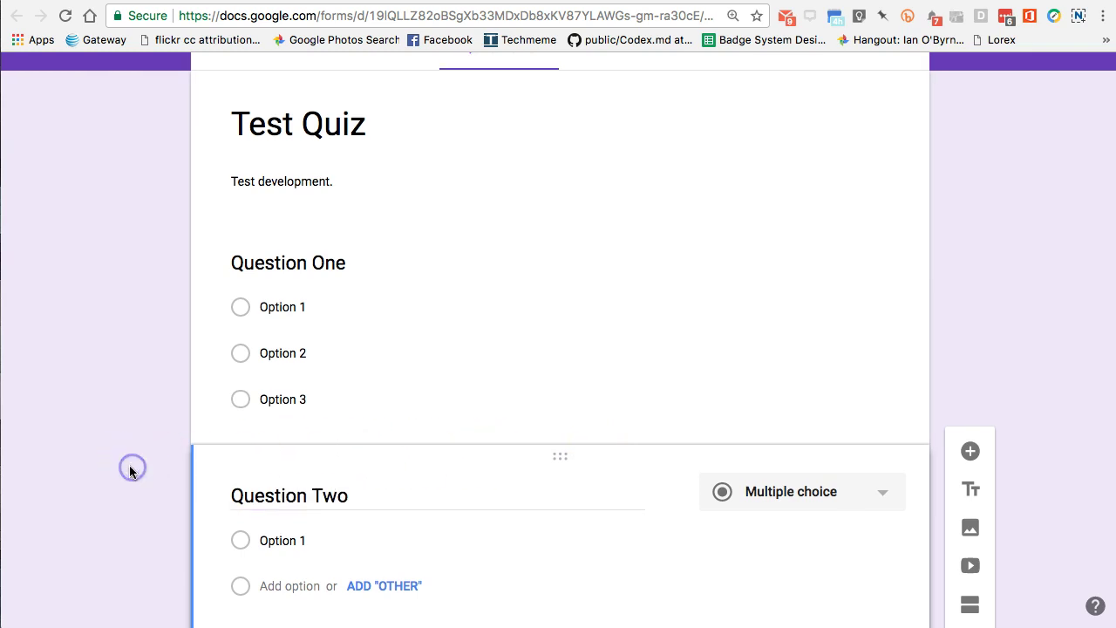
scroll(149, 471, down, 3)
- Give Question Two the choices Apple, Orange and Pear
click(318, 420)
text(Apple)
key(Tab)
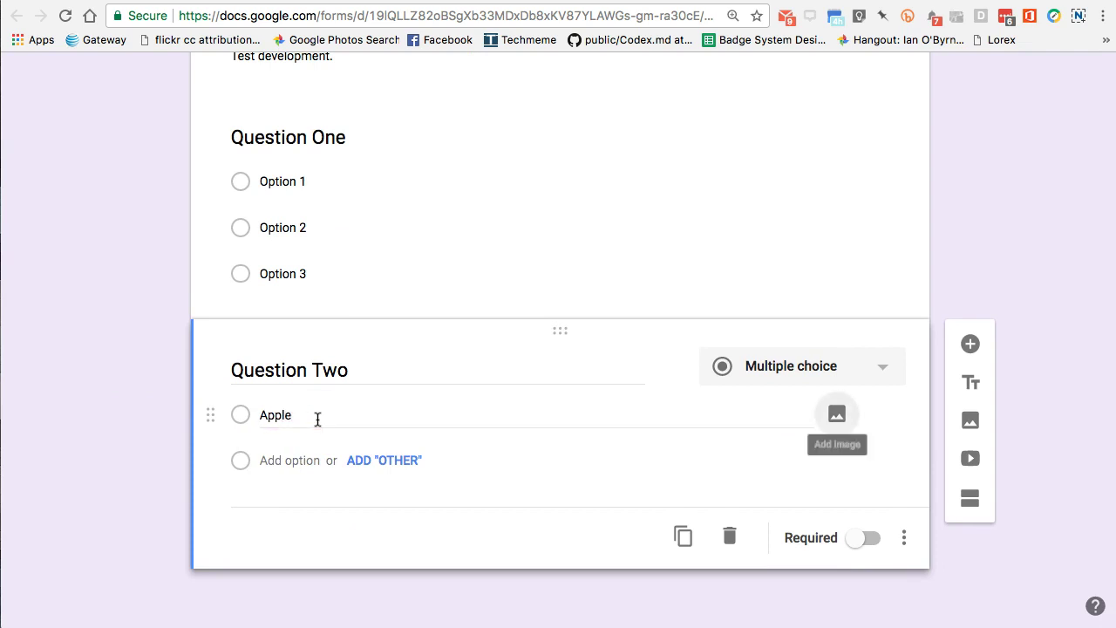
click(297, 460)
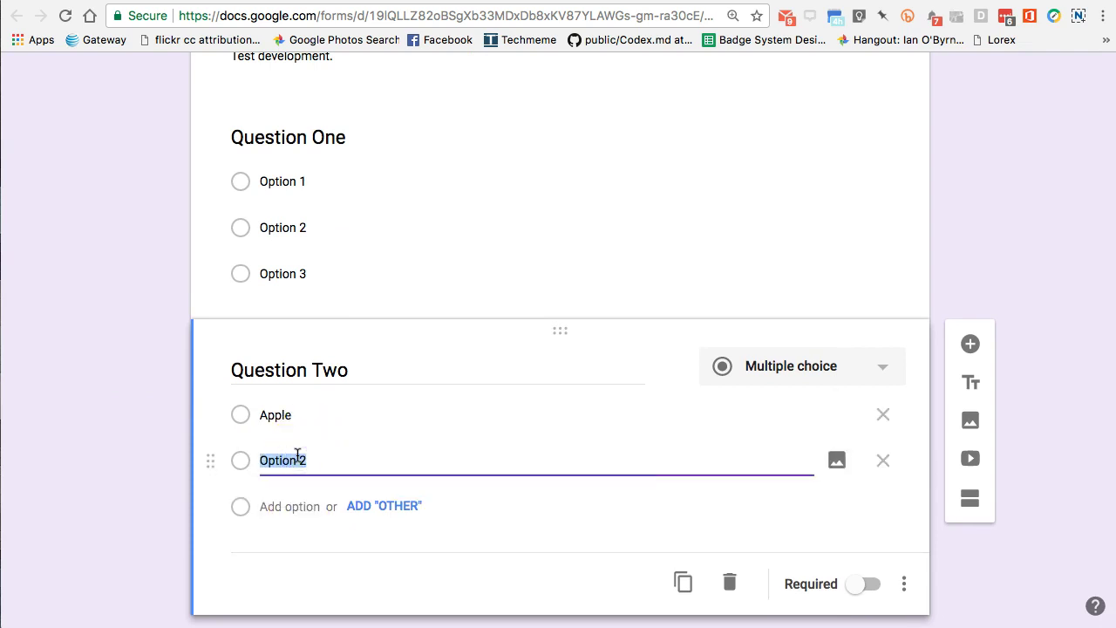
text(Orange)
click(294, 506)
text(Pa)
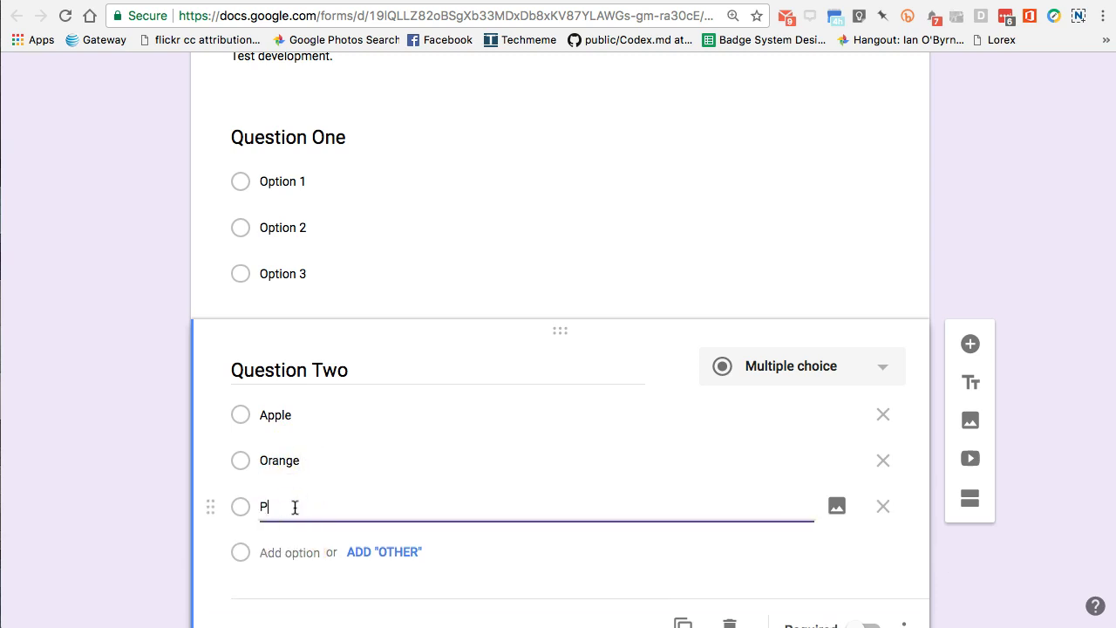
key(BackSpace)
text(ear)
click(149, 478)
scroll(141, 468, up, 3)
scroll(311, 397, down, 4)
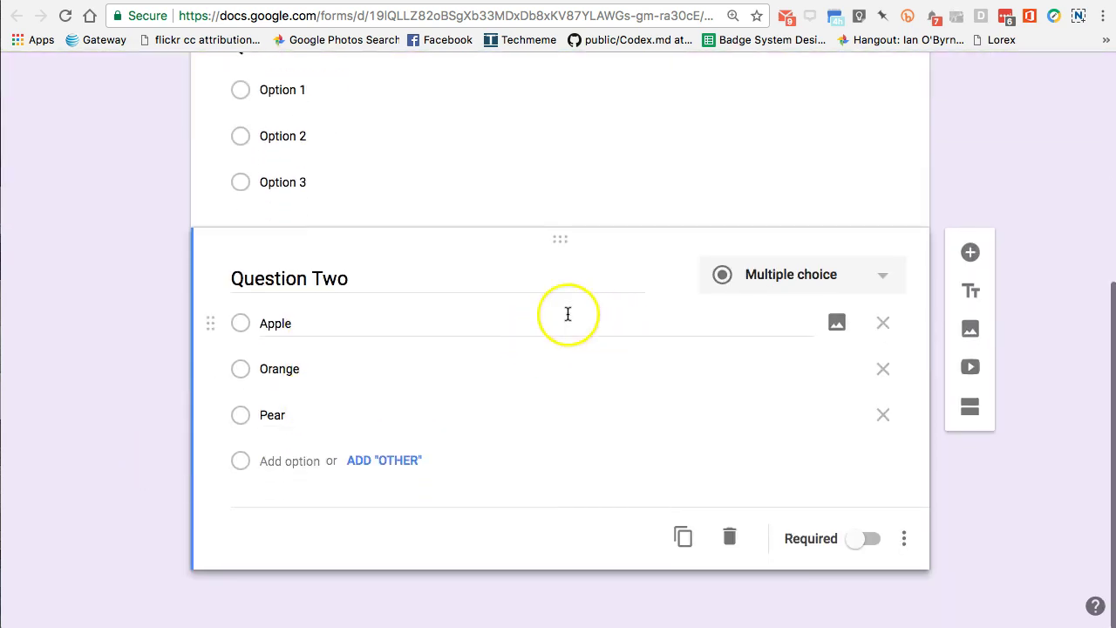
- Drag Pear above Apple so Question Two reads Pear, Apple, Orange, then drag the question upward
scroll(477, 317, up, 1)
scroll(477, 314, up, 3)
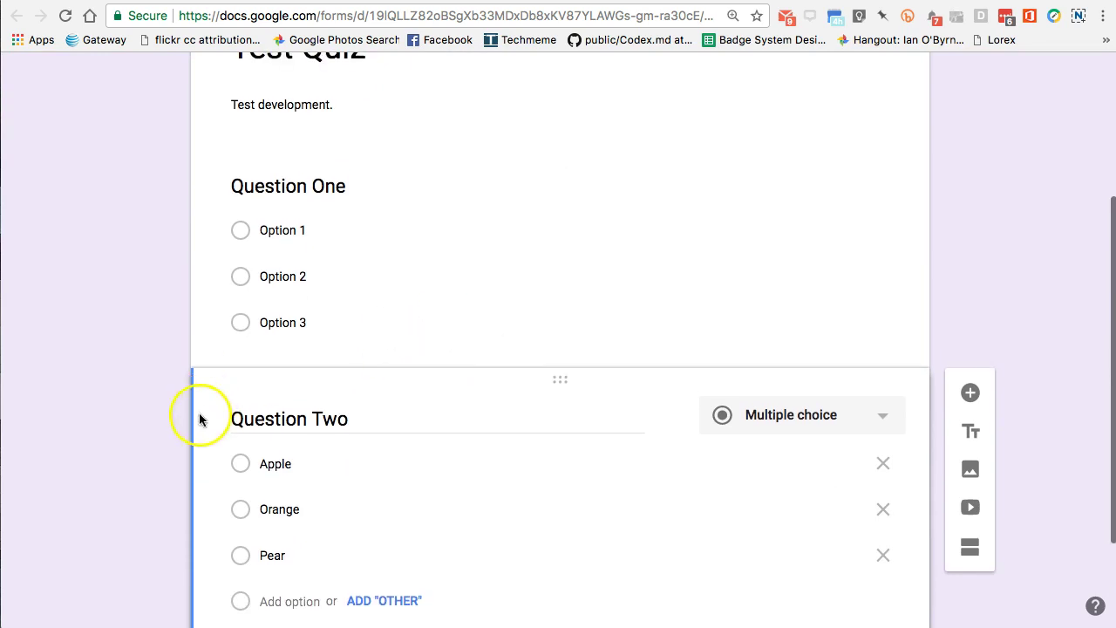
click(125, 530)
drag(212, 544, 217, 443)
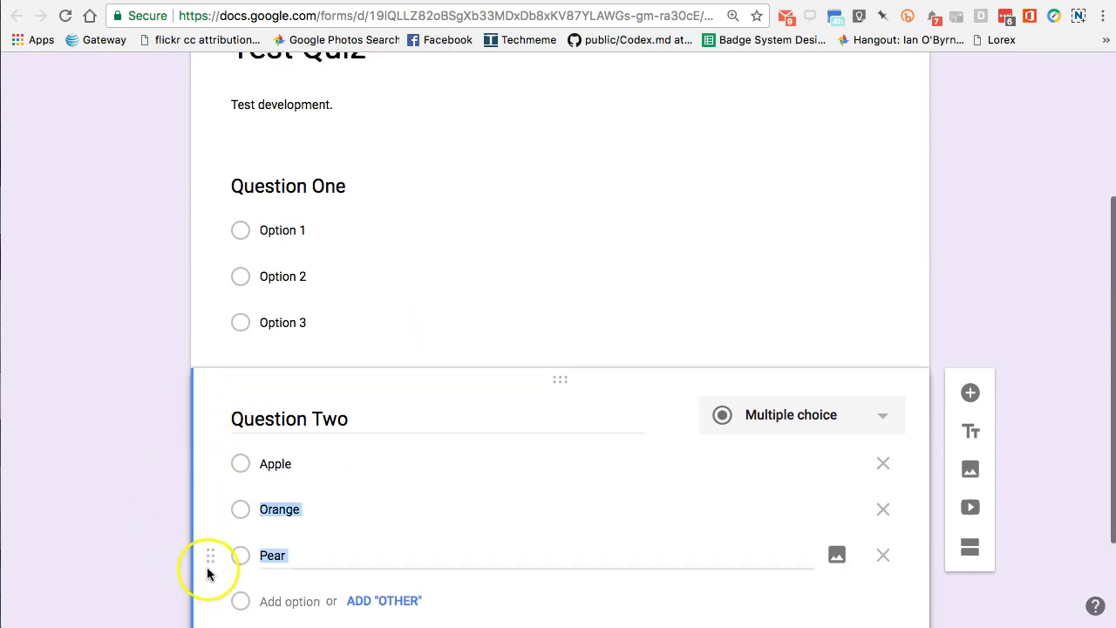
drag(209, 558, 169, 269)
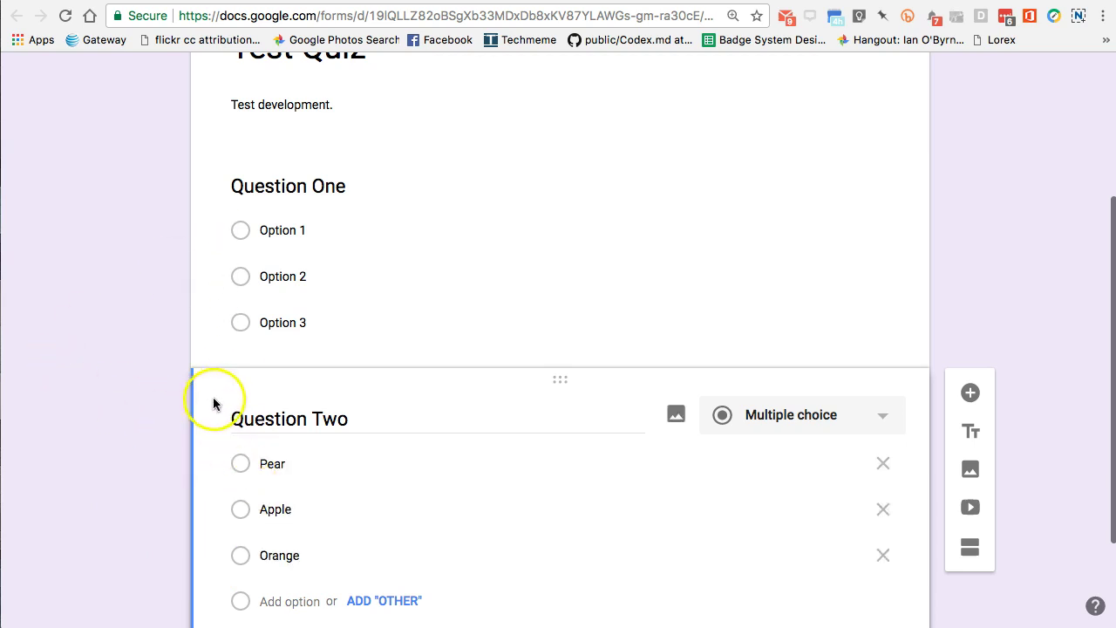
drag(559, 381, 555, 175)
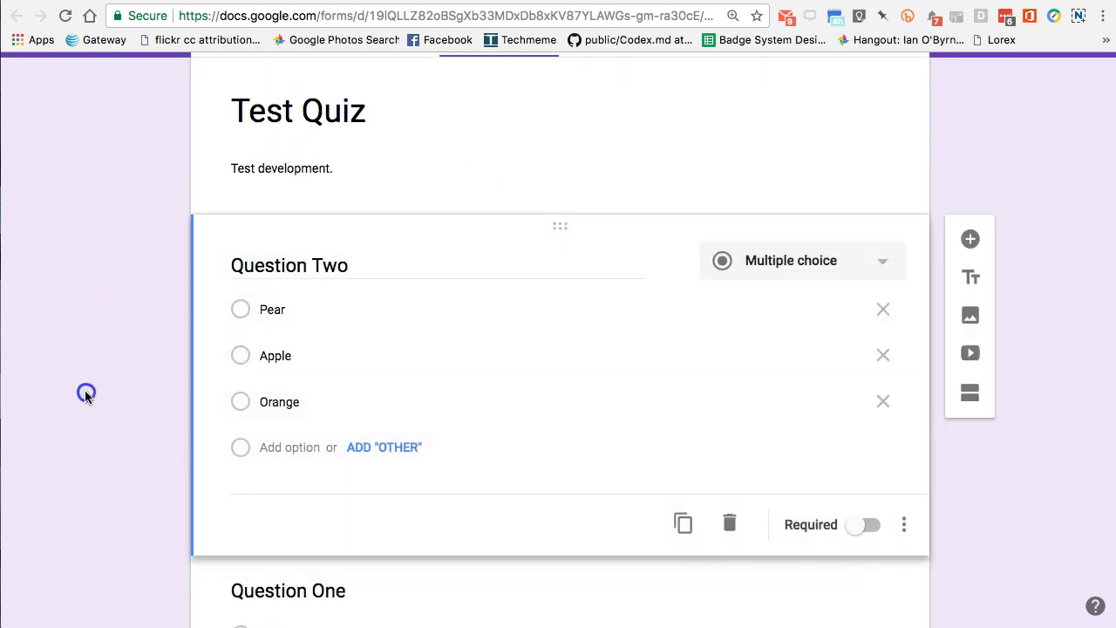
- Scroll through Test Quiz to check Question Two now comes before Question One
scroll(90, 398, down, 3)
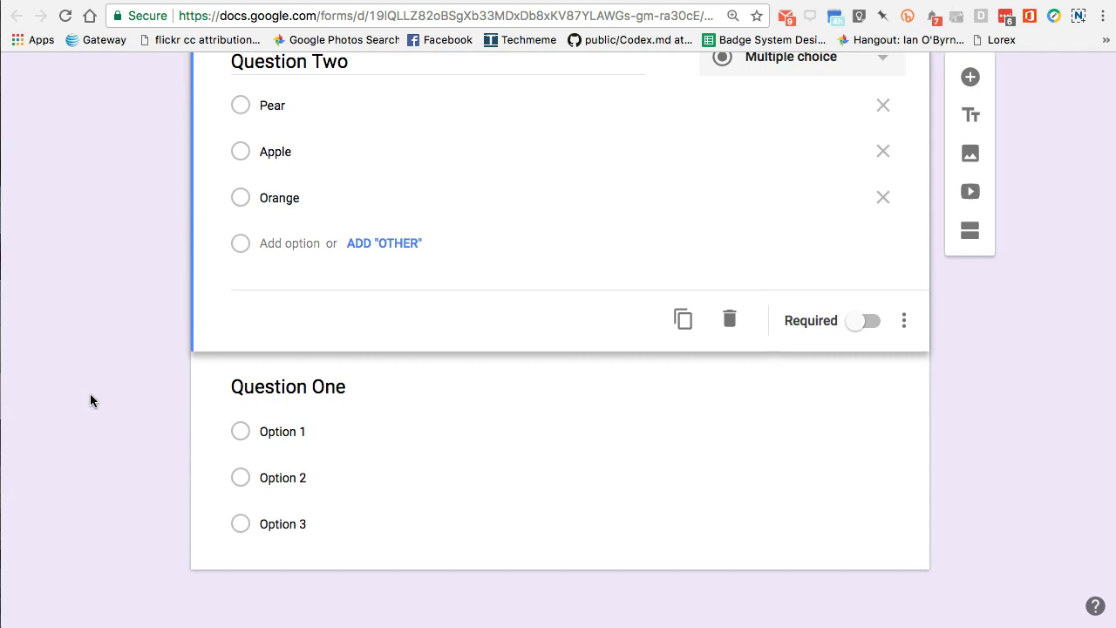
scroll(89, 400, down, 1)
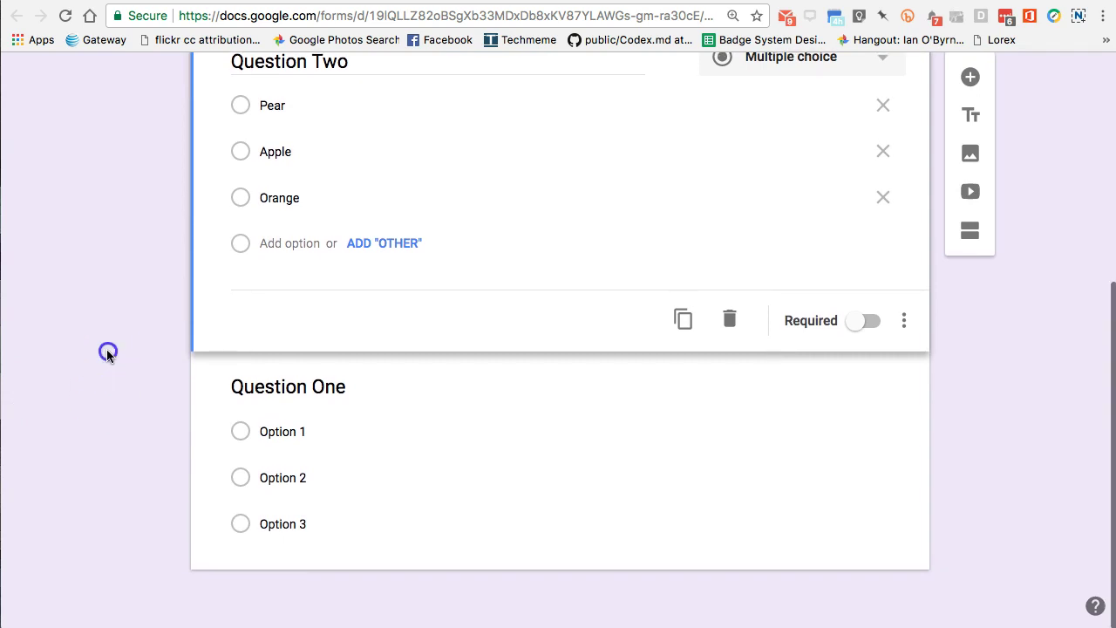
scroll(107, 352, up, 5)
scroll(106, 352, down, 1)
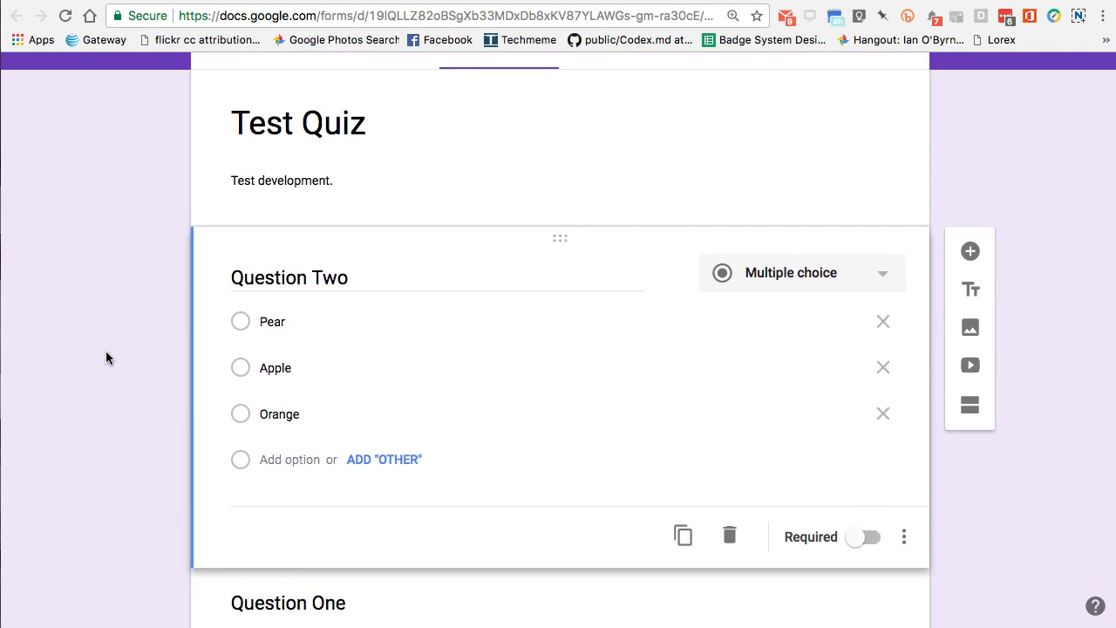
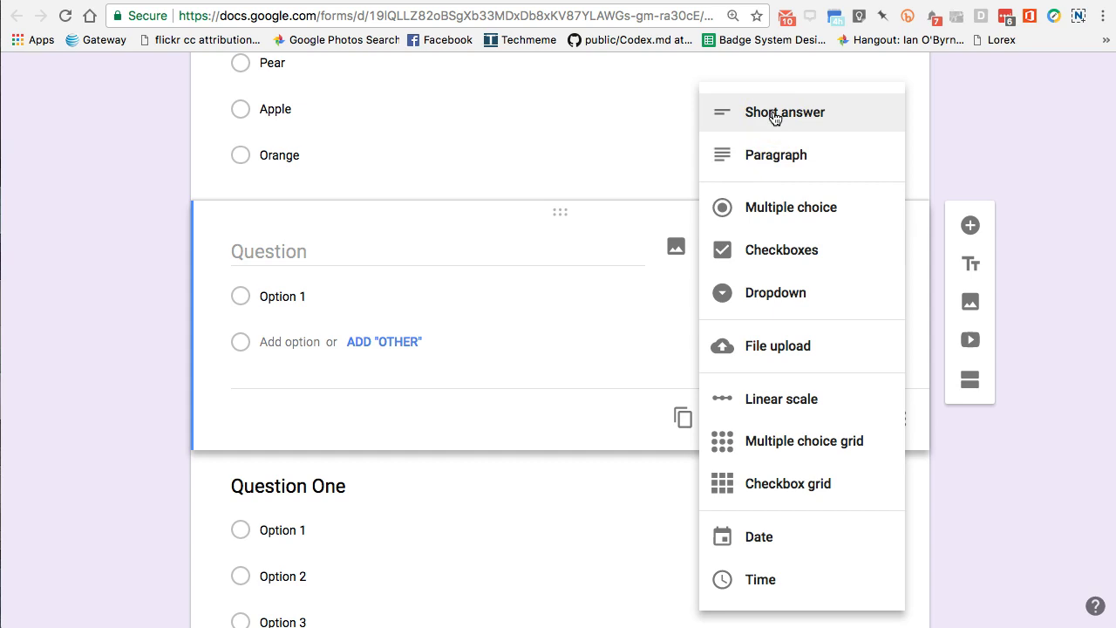
- Make the new blank question a Checkboxes question
drag(775, 117, 753, 162)
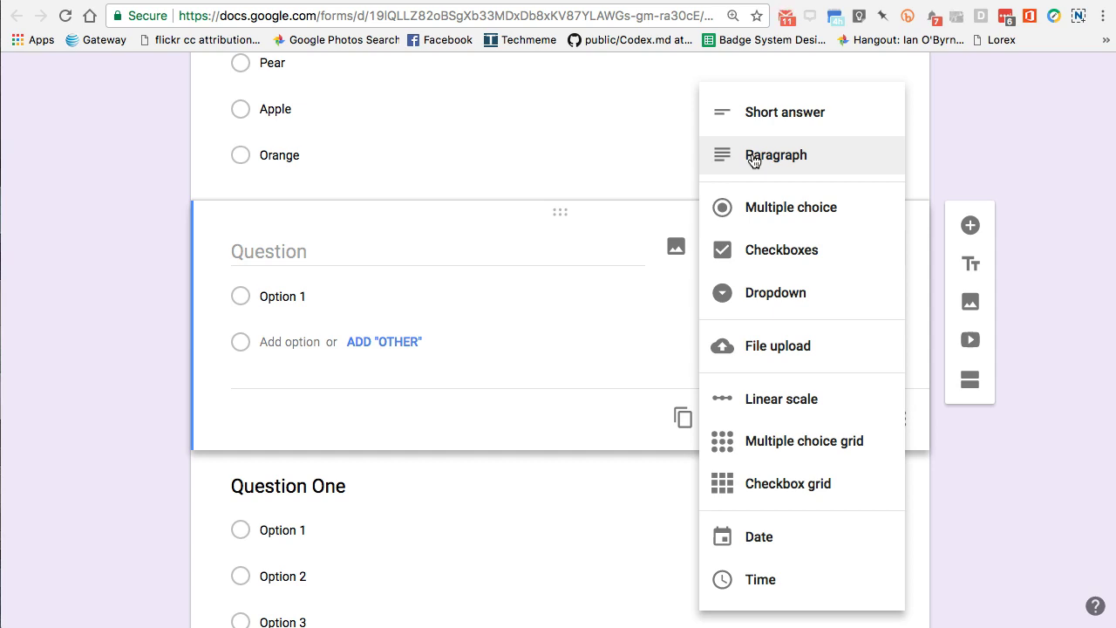
drag(754, 161, 746, 215)
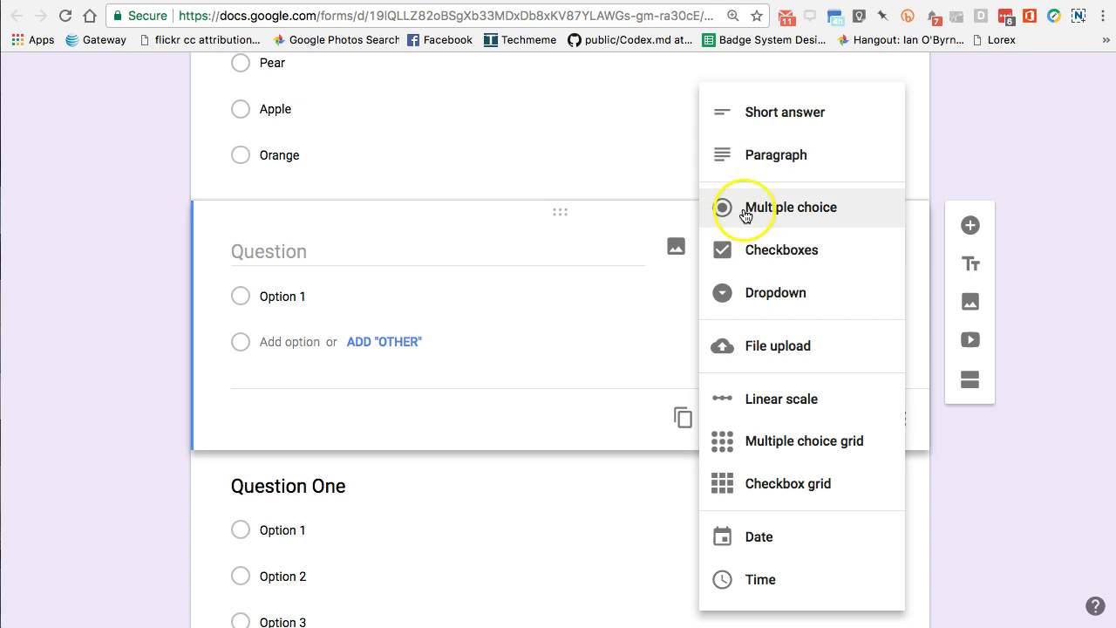
click(748, 250)
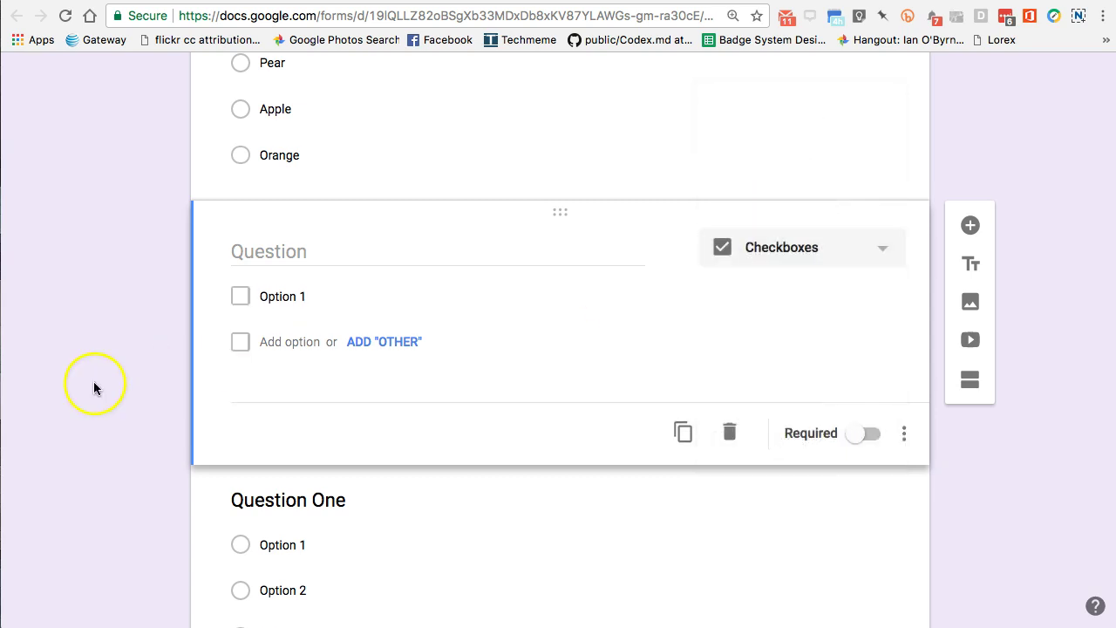
click(266, 246)
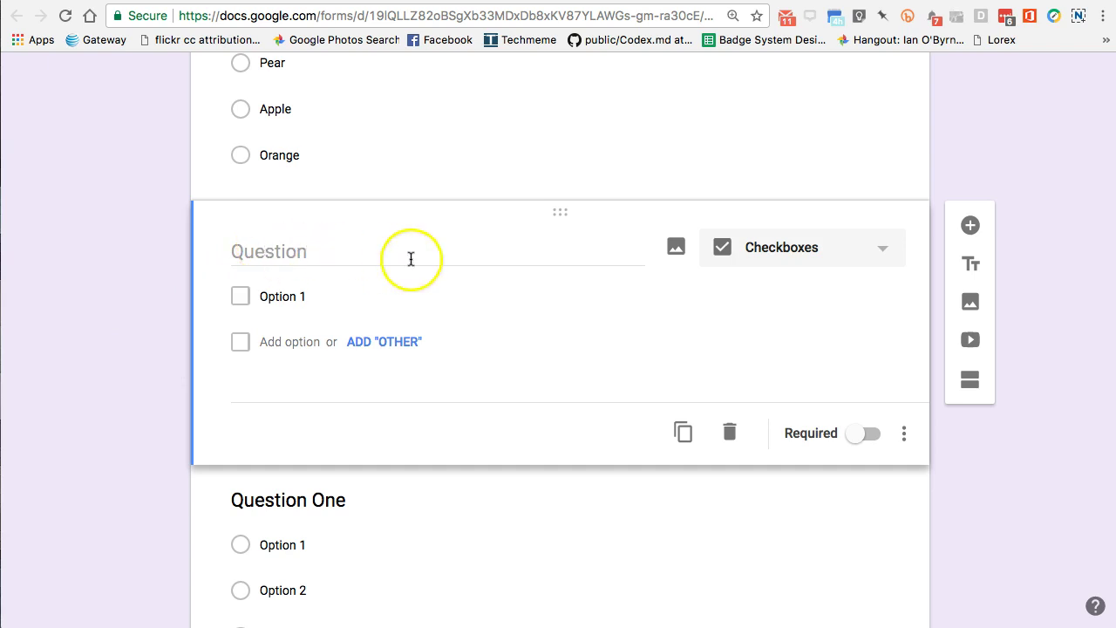
- Review the question types again and switch the question to a 1-to-5 linear scale
click(829, 251)
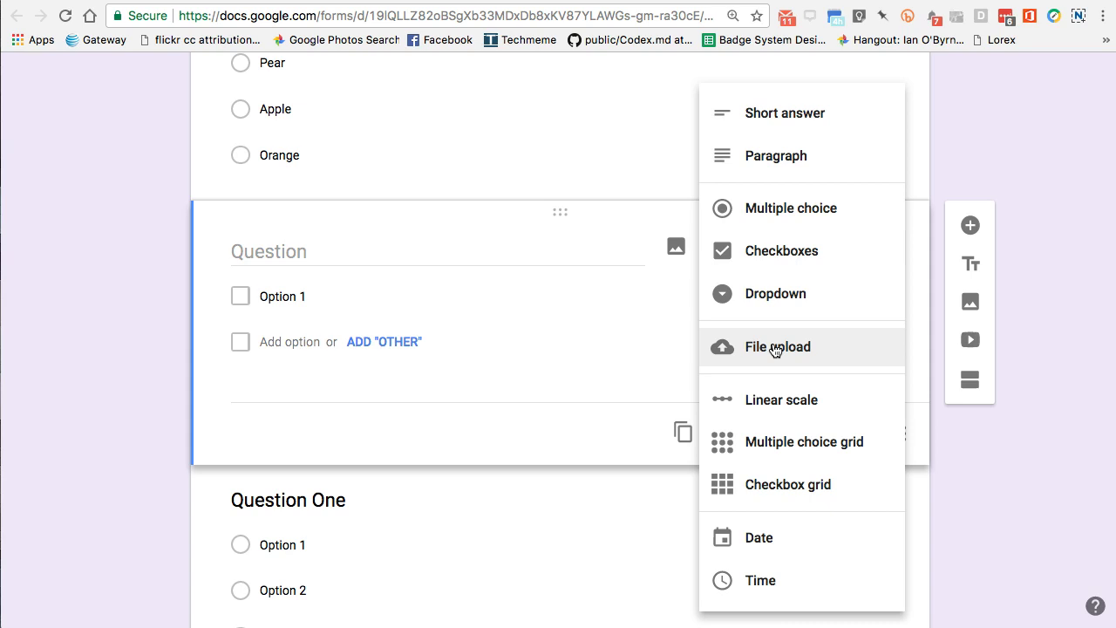
click(758, 403)
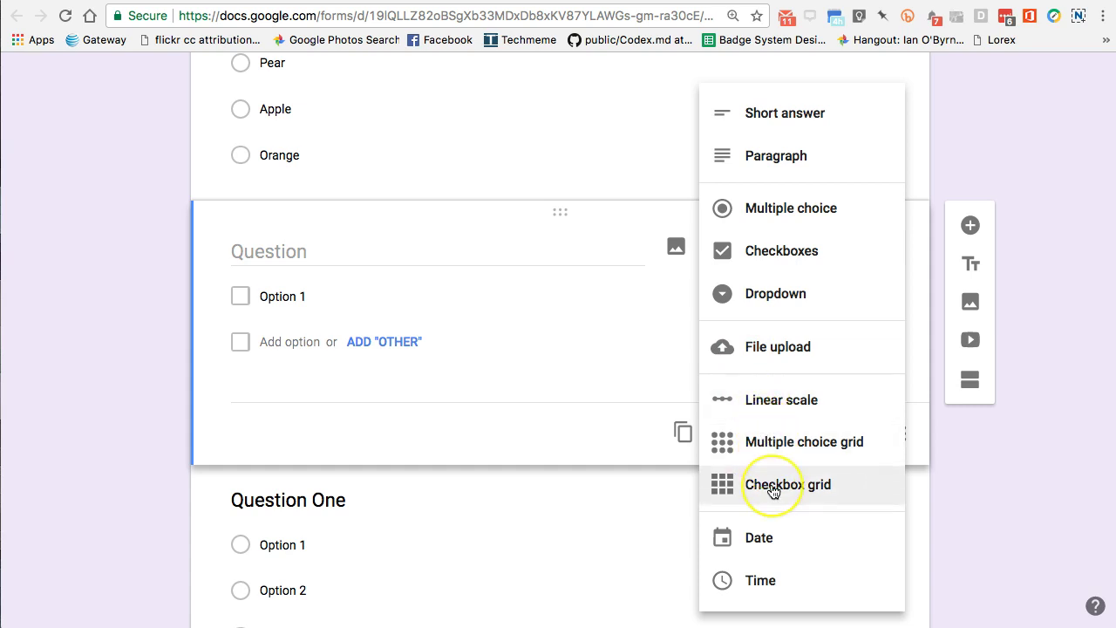
click(771, 401)
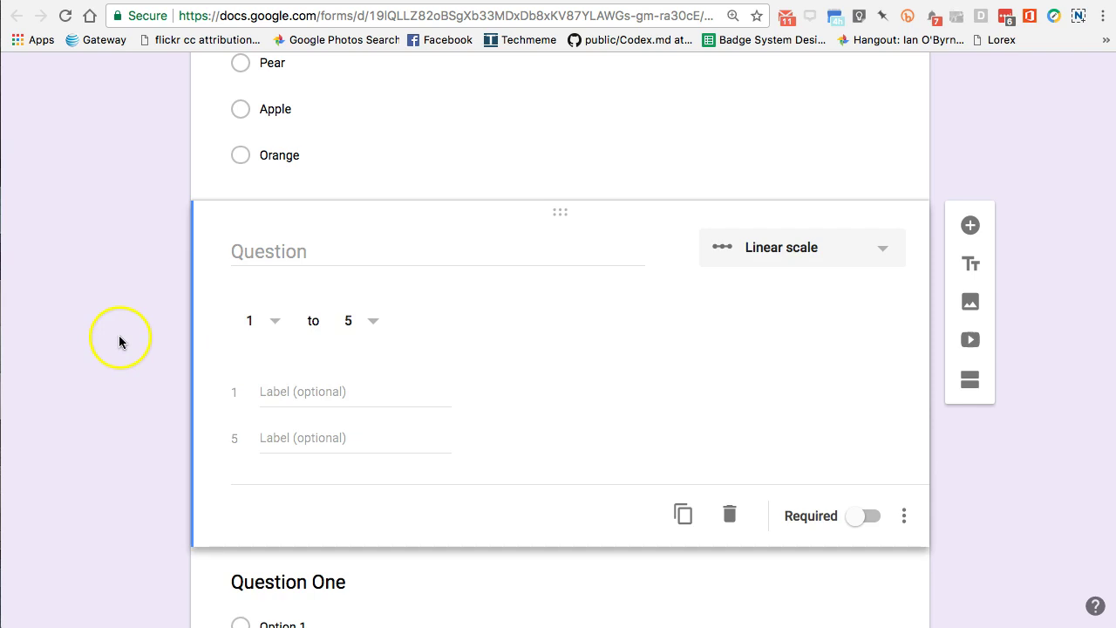
- Label the scale ends Disagree at 1 and Agree at 5
click(320, 394)
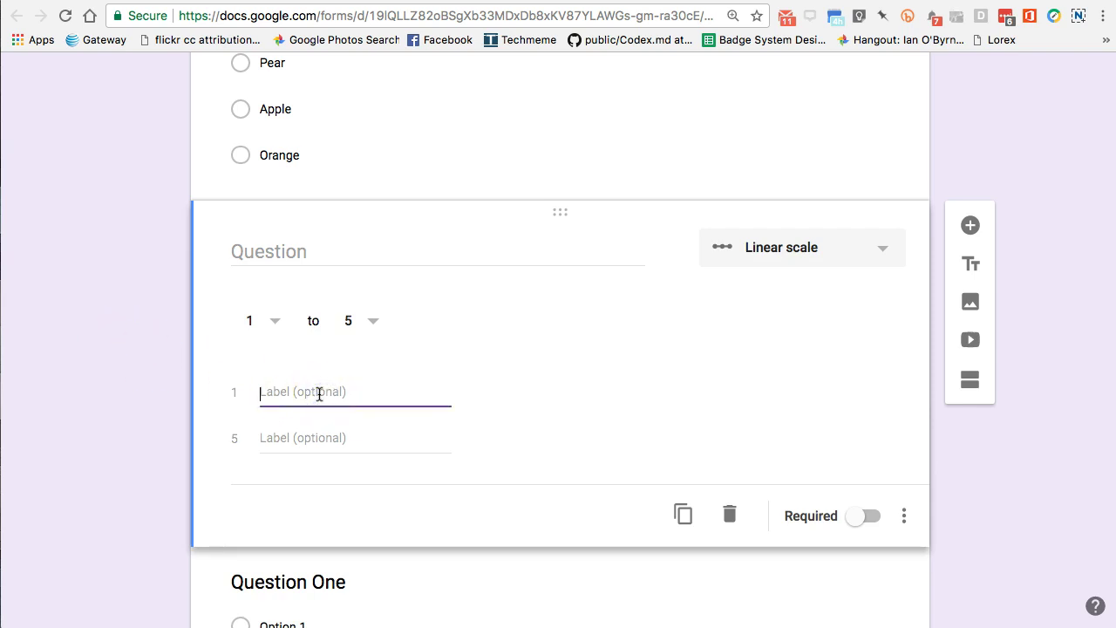
text(Disagree)
click(319, 438)
text(Agree)
click(145, 339)
- Title the question 'Do you agree with this statement?'
click(289, 258)
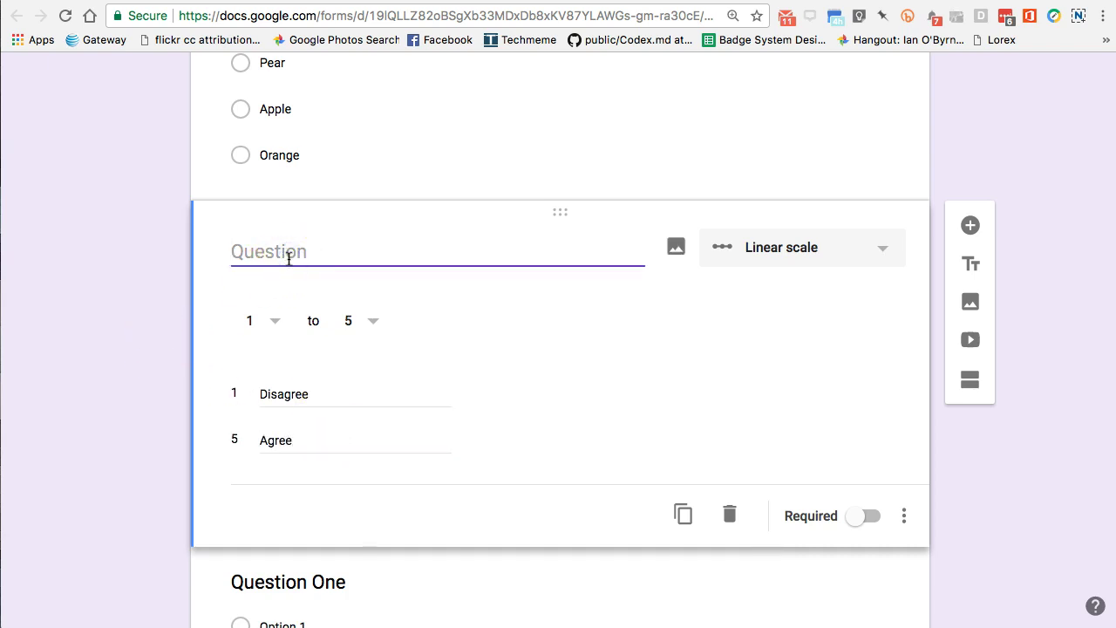
text(Do you)
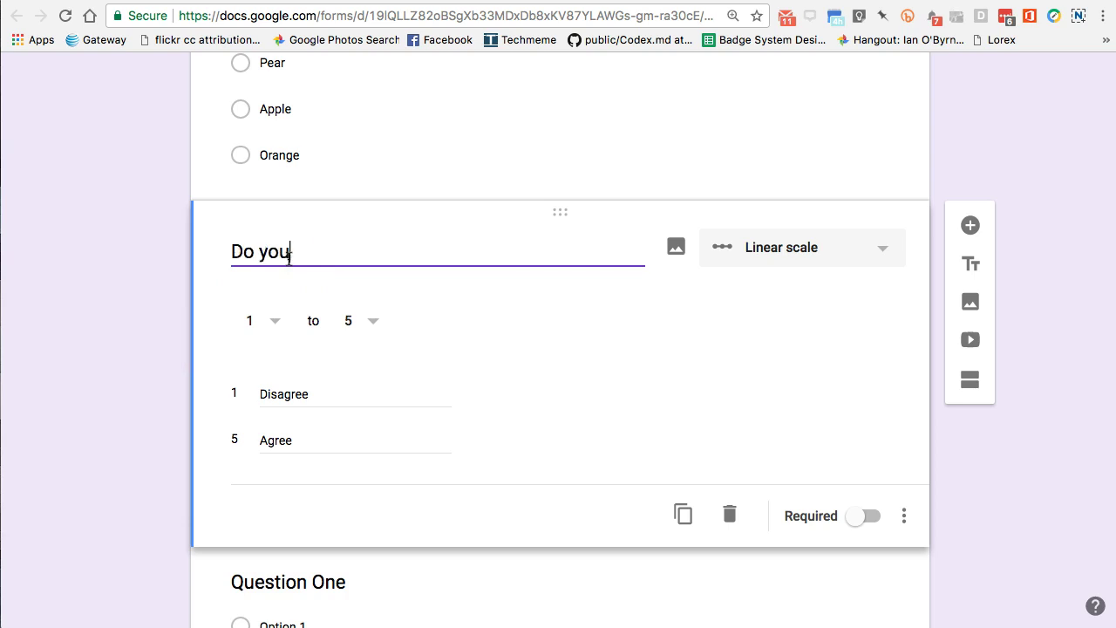
text( agree with this)
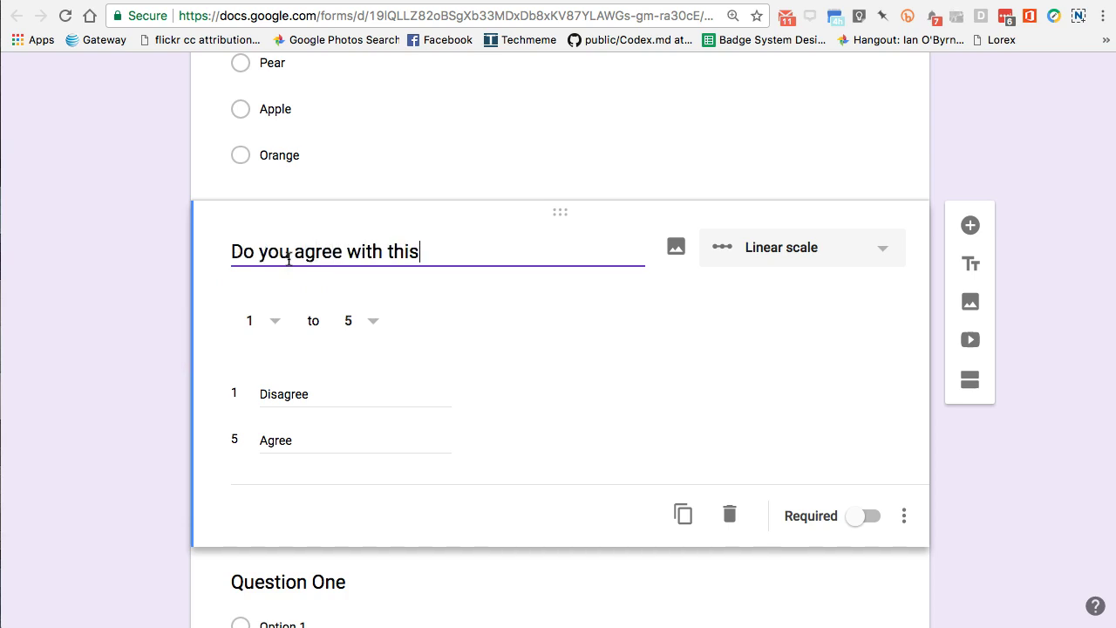
text( statement?)
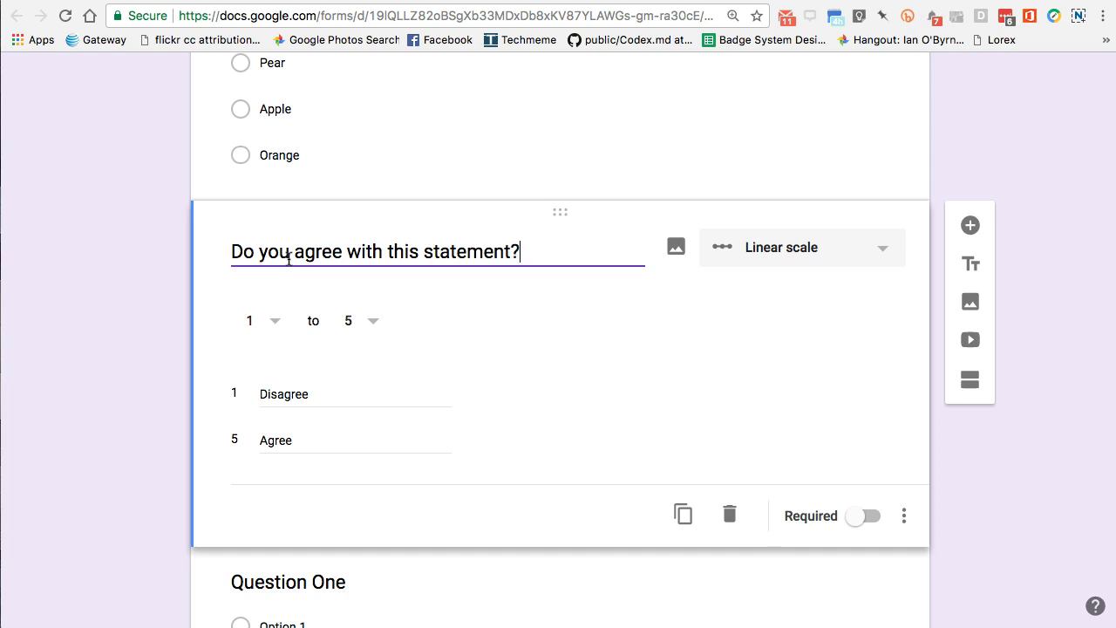
click(134, 247)
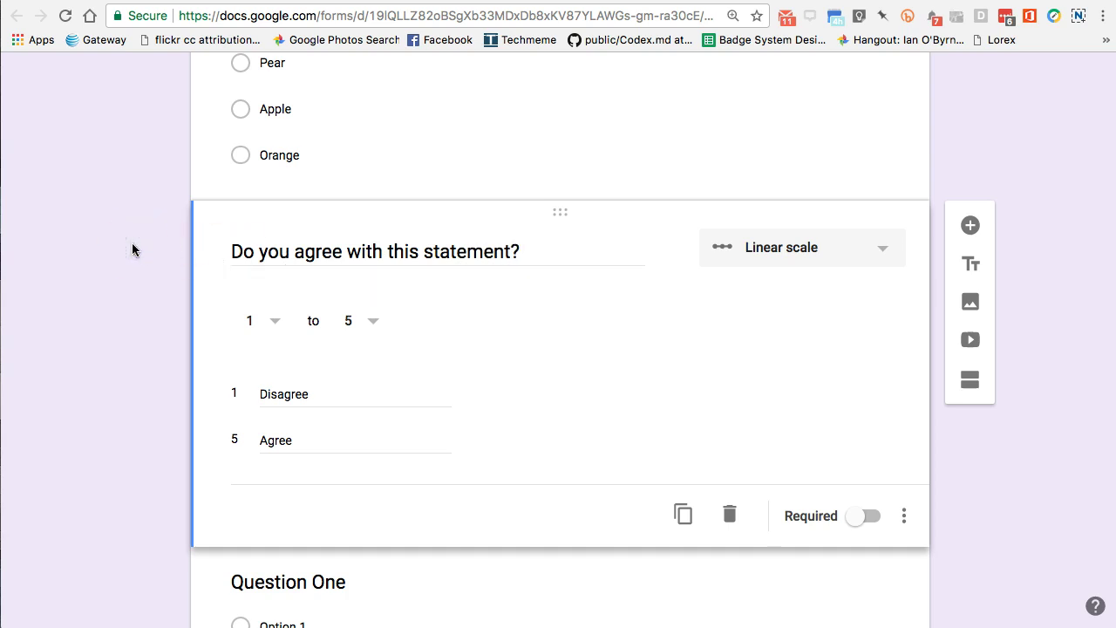
click(132, 247)
scroll(117, 281, up, 5)
scroll(117, 281, down, 5)
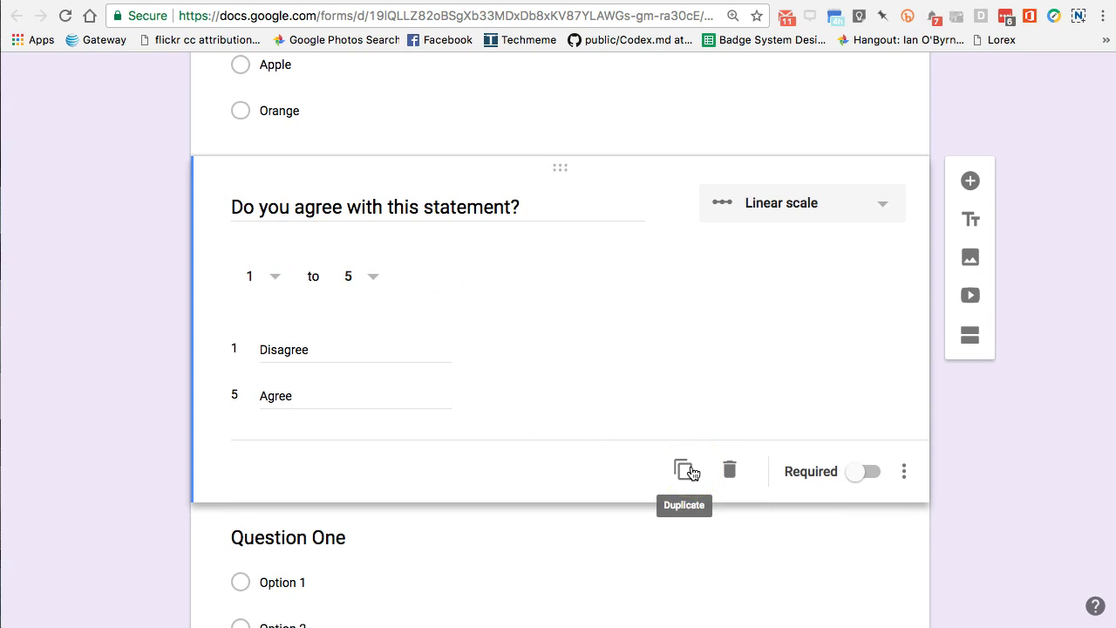
- Check the question's More options menu and close it without changes
click(903, 472)
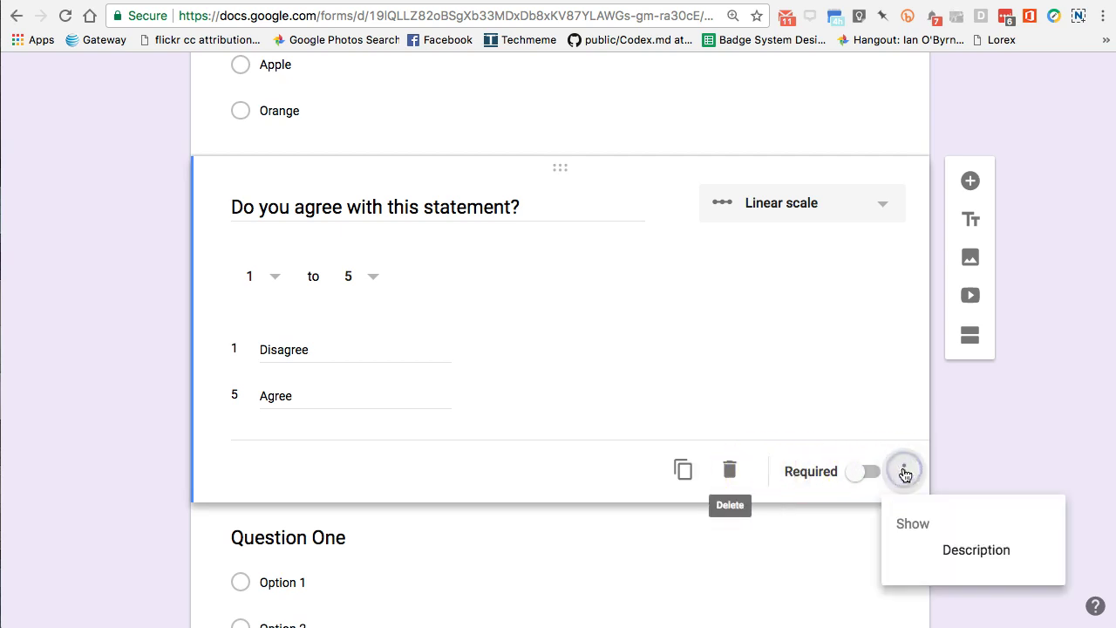
click(577, 471)
click(97, 357)
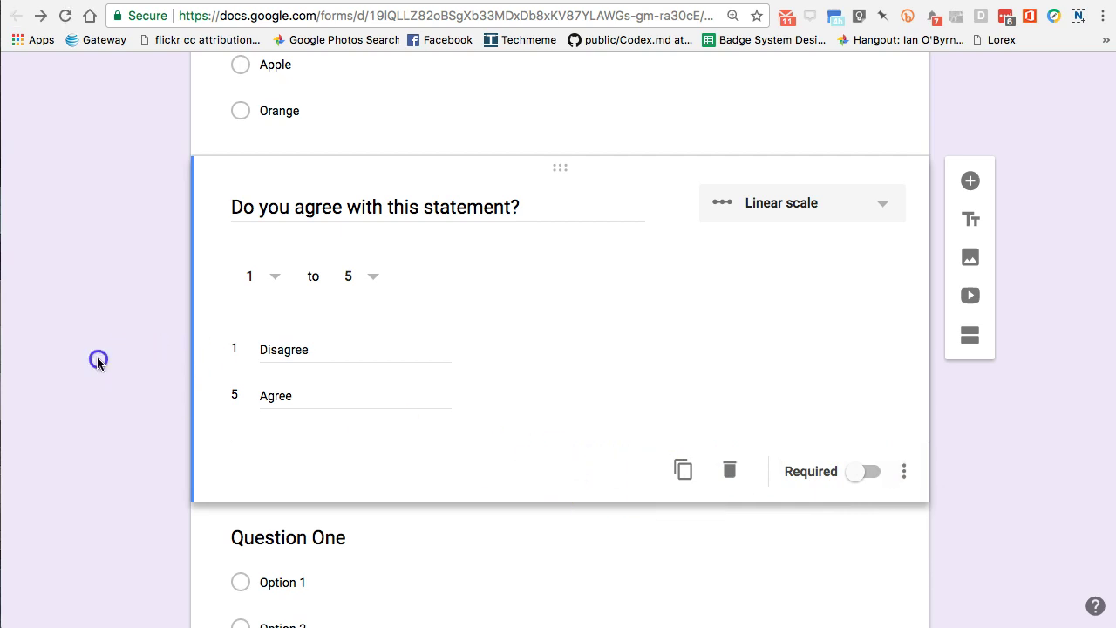
- Insert the 'Apples and Bananas' YouTube video below Question One from an 'apples' search
scroll(97, 358, up, 5)
scroll(91, 364, down, 5)
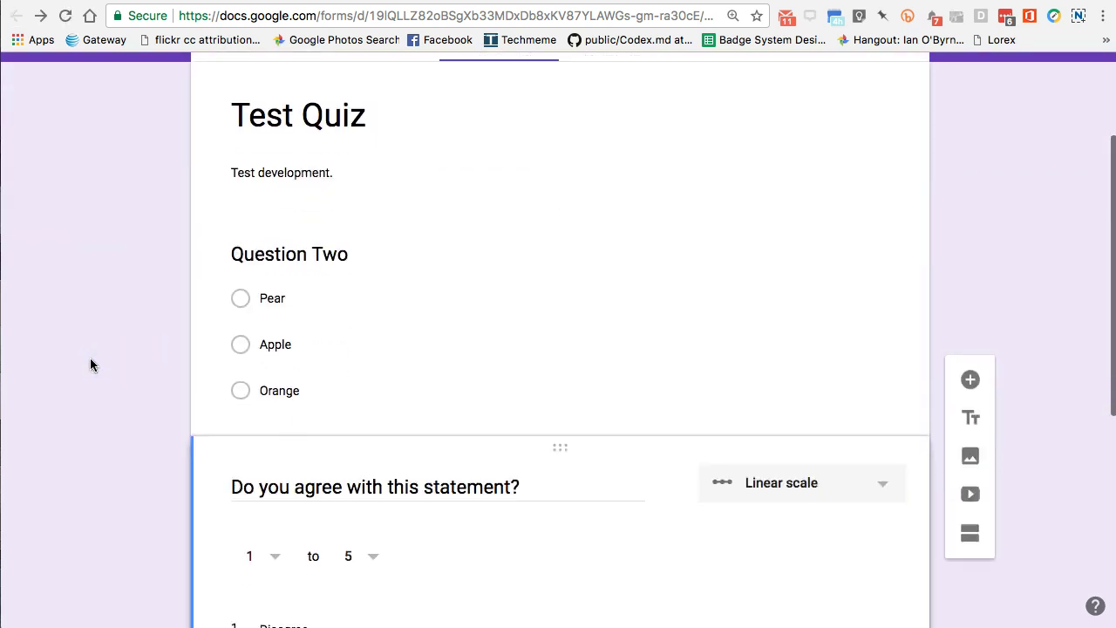
drag(189, 506, 539, 102)
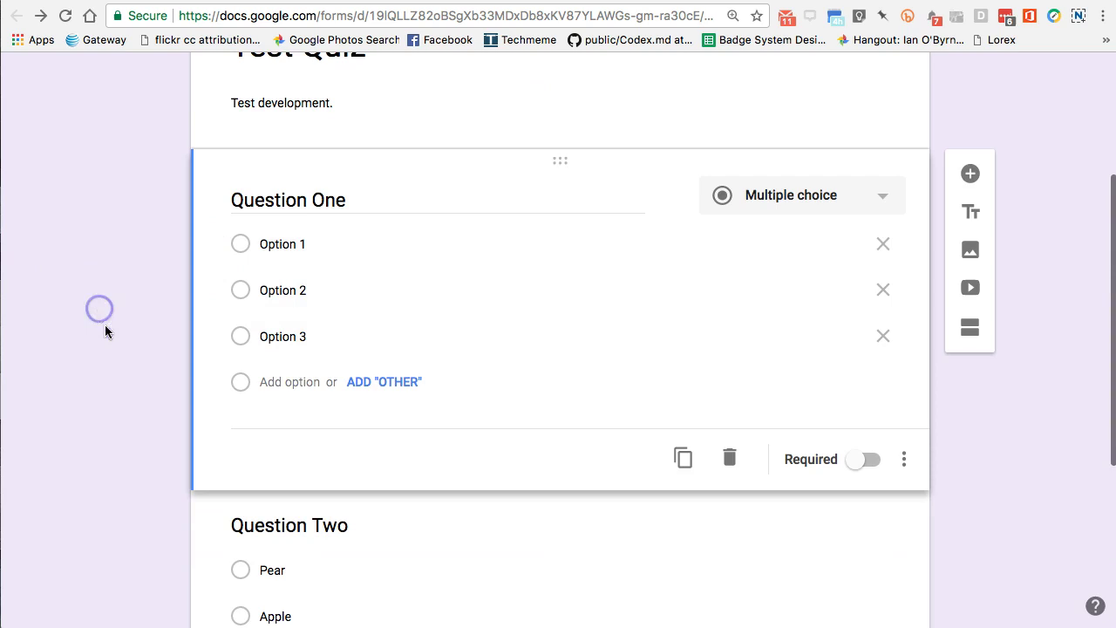
scroll(101, 353, down, 5)
scroll(102, 362, up, 6)
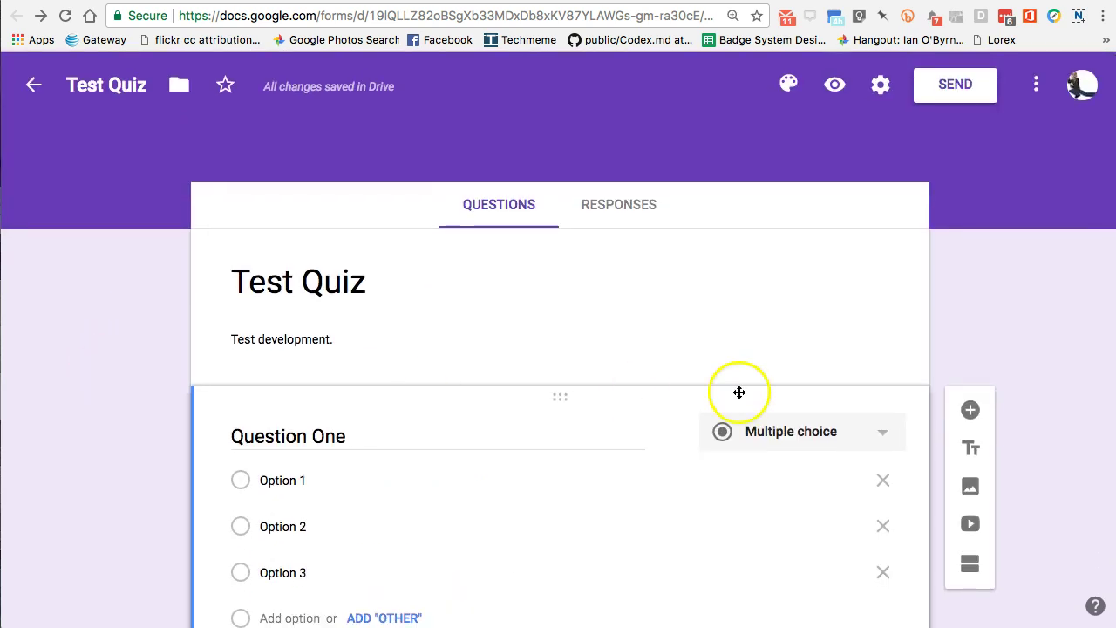
scroll(1029, 391, down, 2)
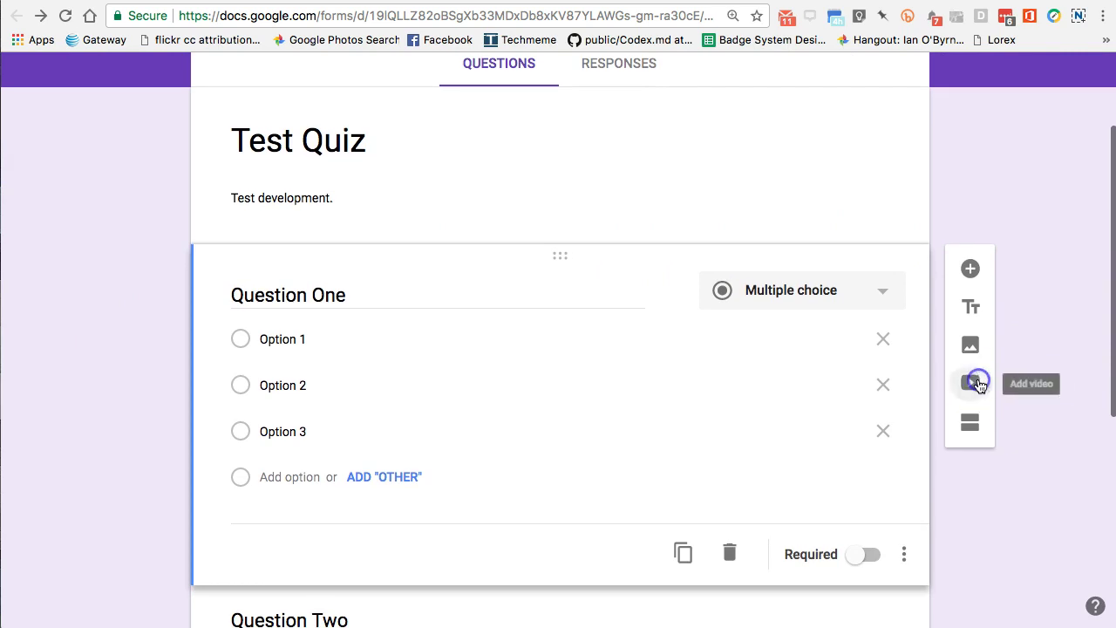
click(971, 383)
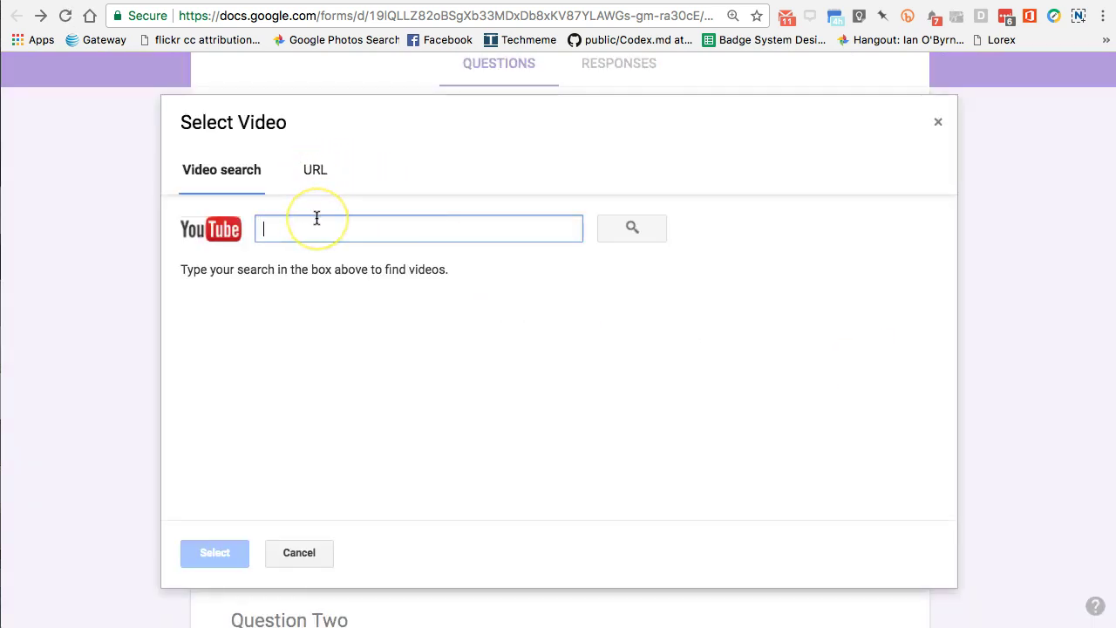
text(apples)
click(643, 227)
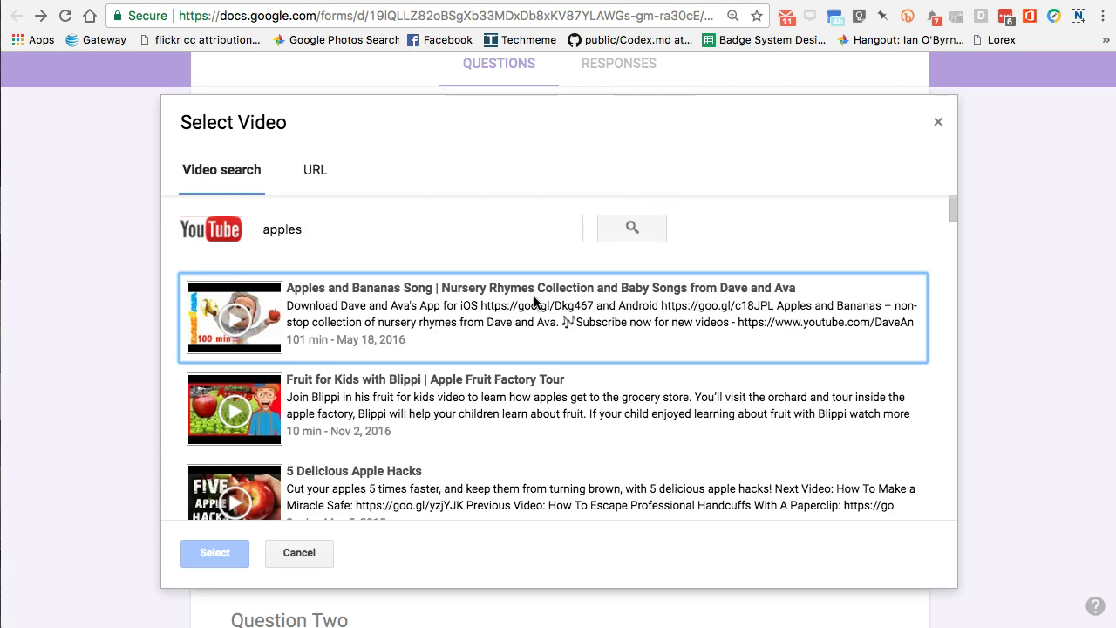
click(329, 312)
click(218, 560)
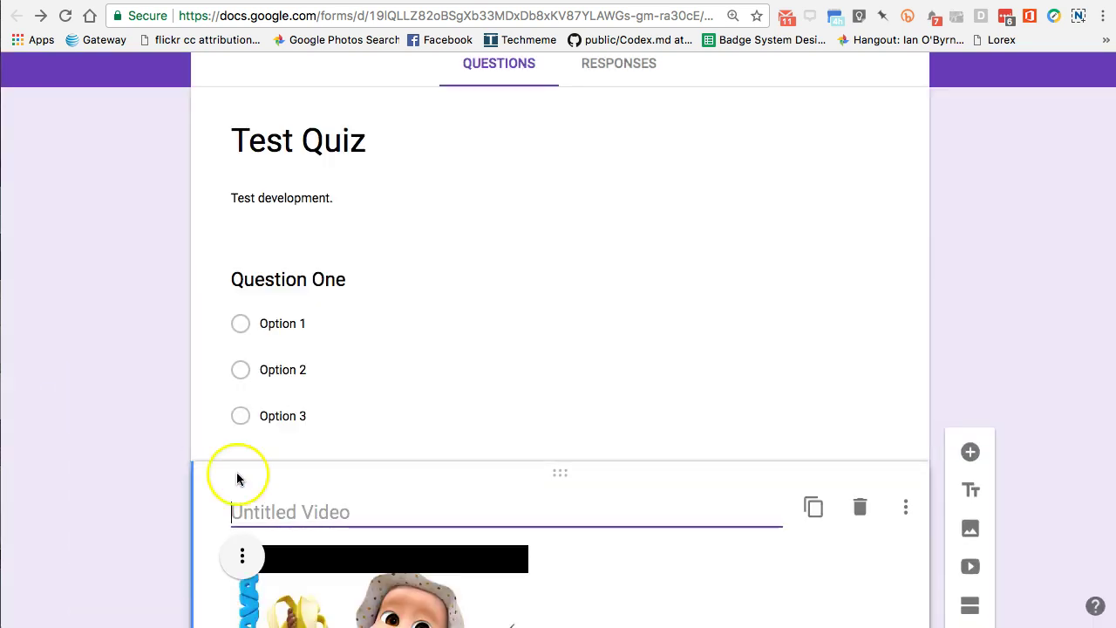
- Title the video 'Watch this video'
click(420, 524)
text(Watch this video)
click(341, 516)
click(137, 510)
scroll(135, 512, up, 2)
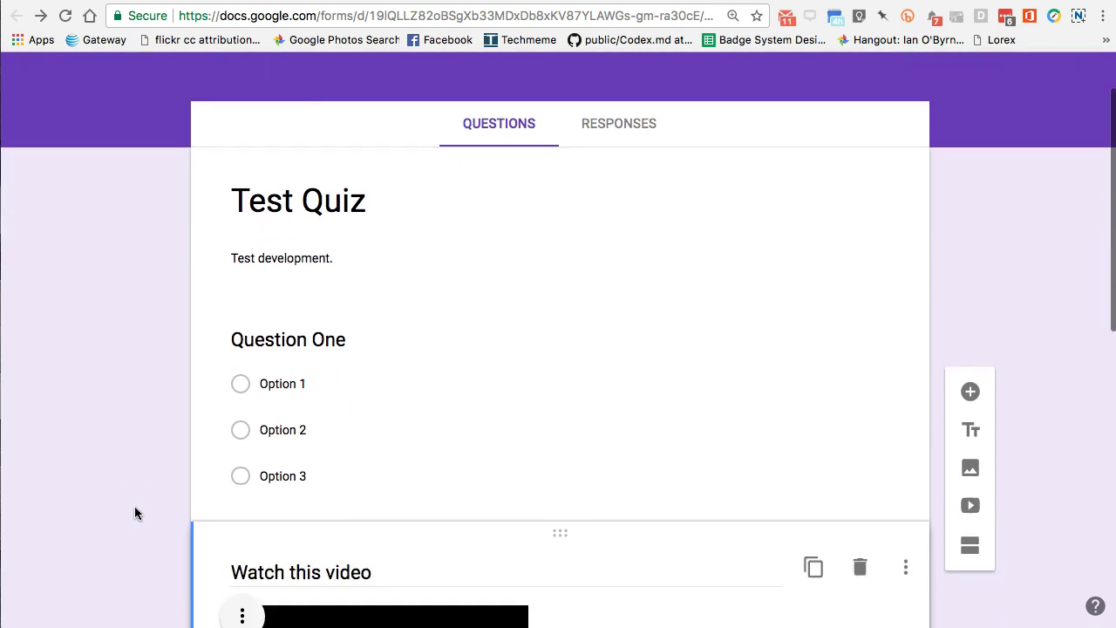
scroll(134, 512, down, 2)
scroll(132, 415, up, 1)
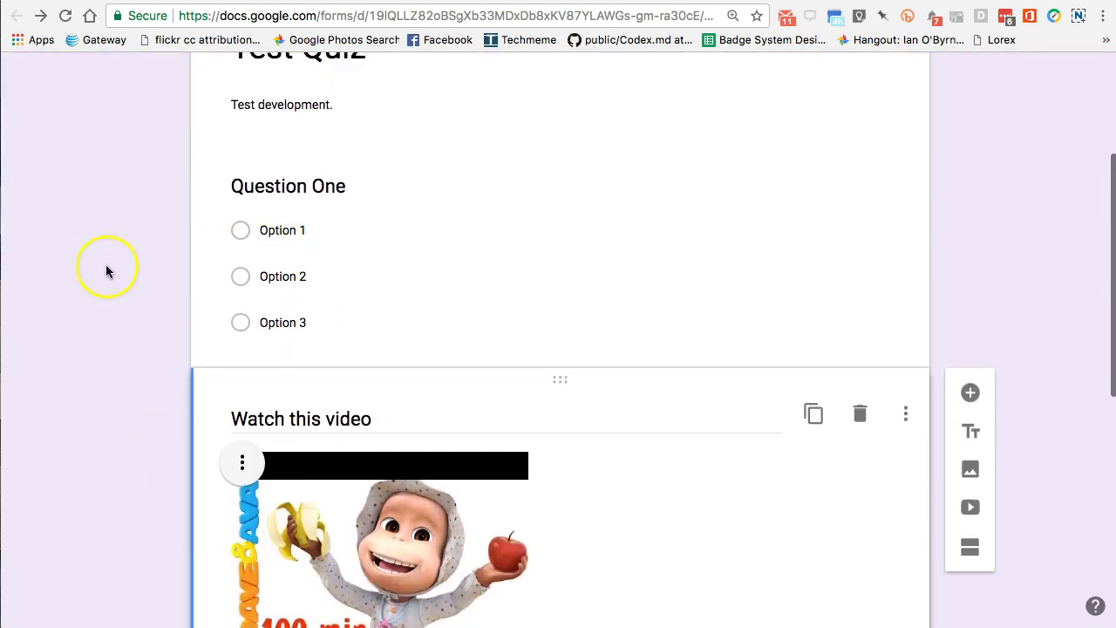
scroll(98, 272, down, 5)
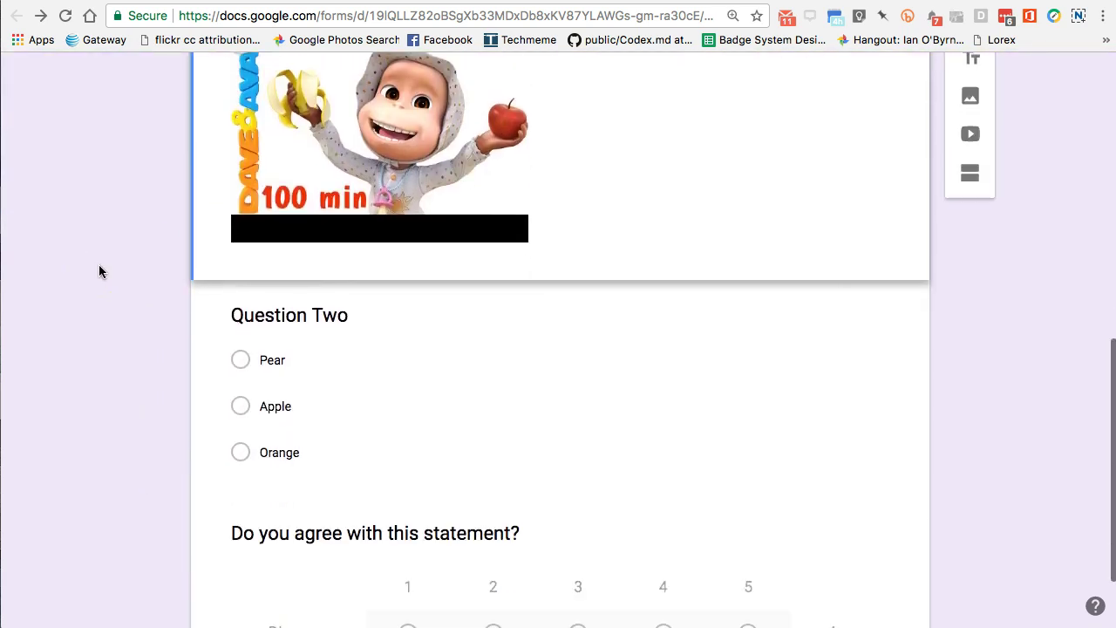
scroll(98, 271, down, 1)
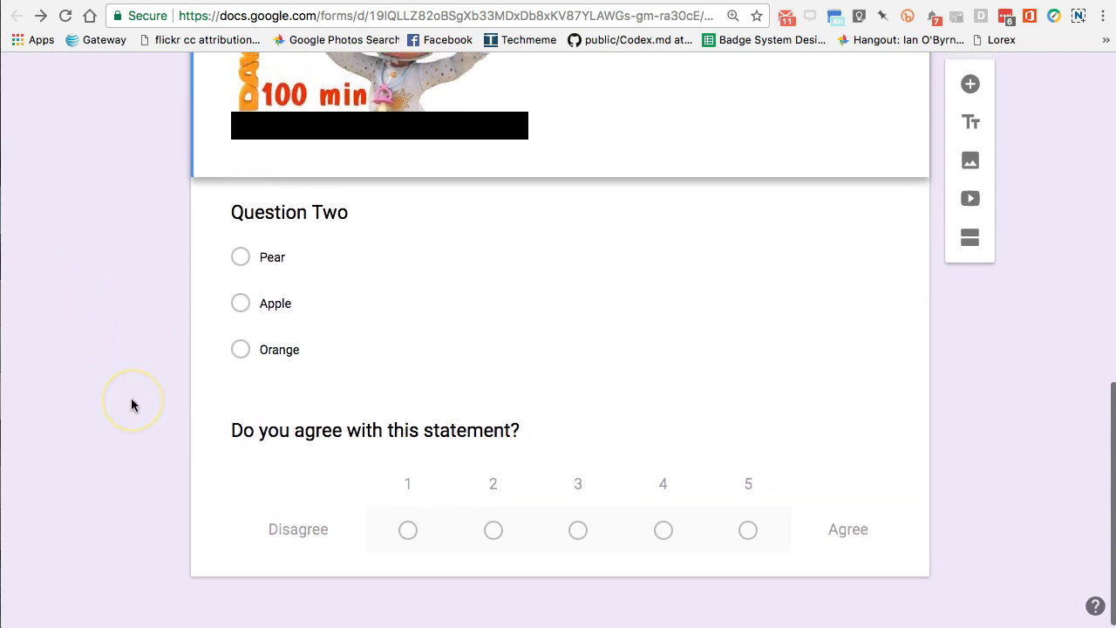
scroll(131, 403, up, 10)
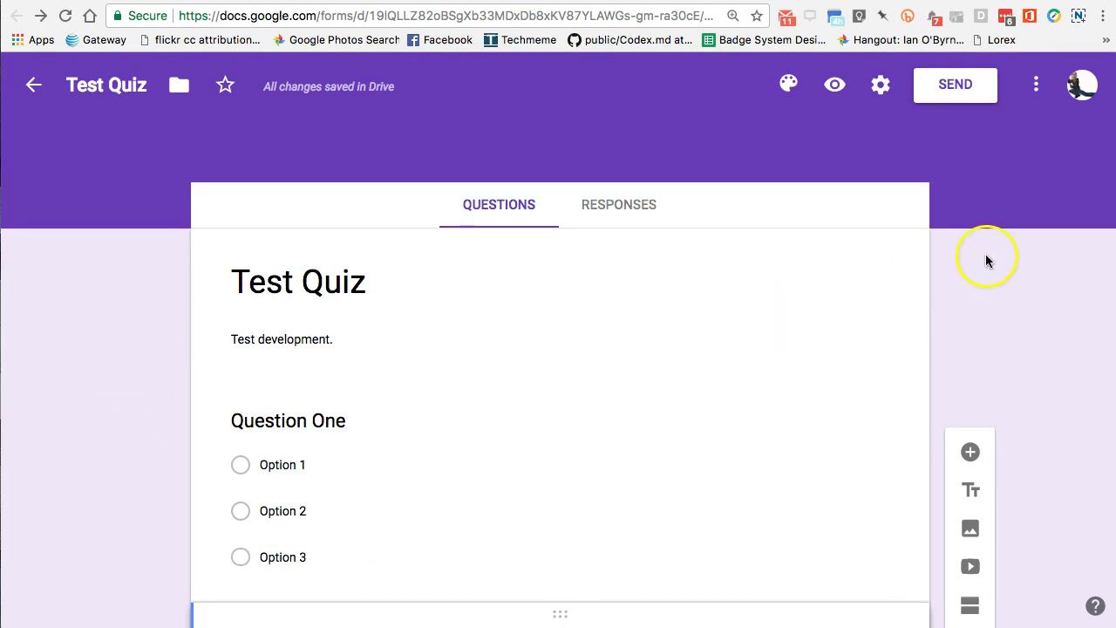
- Set the theme colour to red, then apply the rocky river Travel header image
click(792, 86)
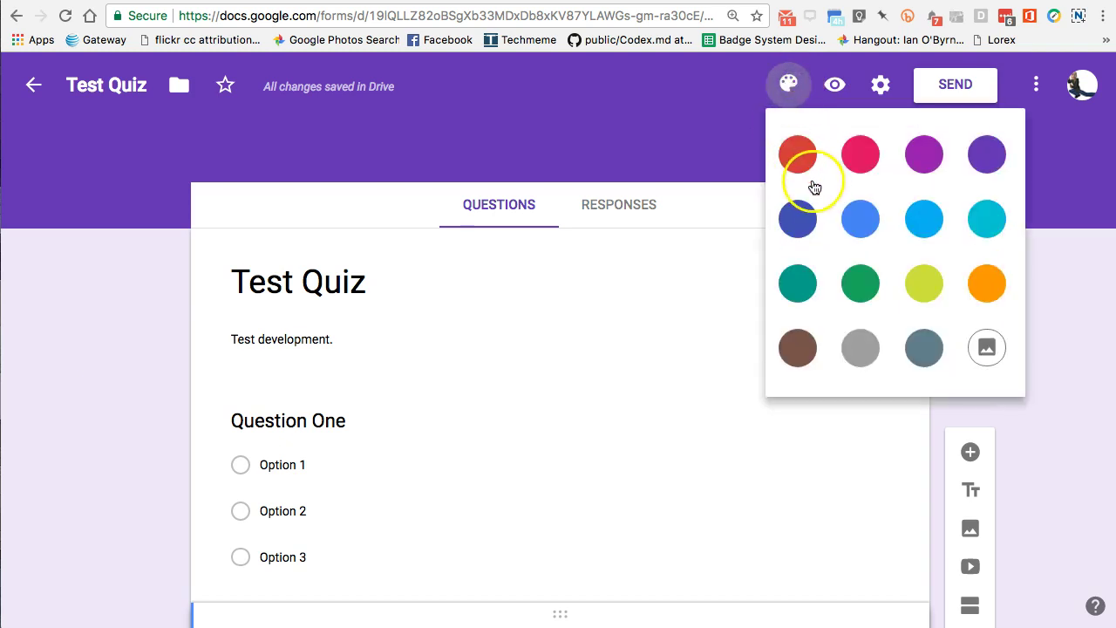
click(803, 163)
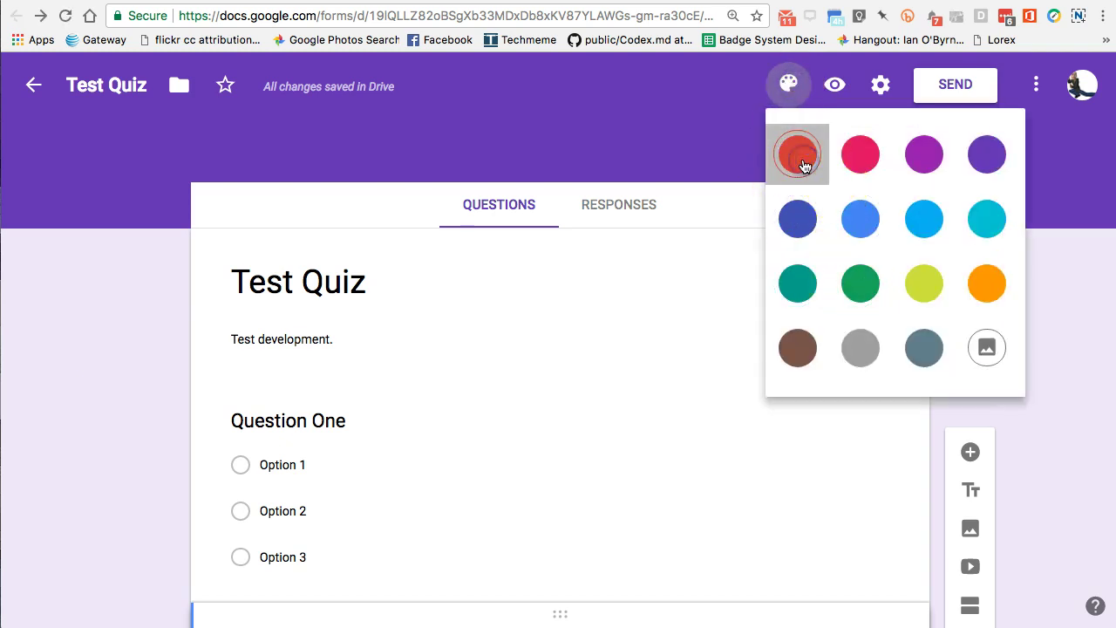
click(790, 85)
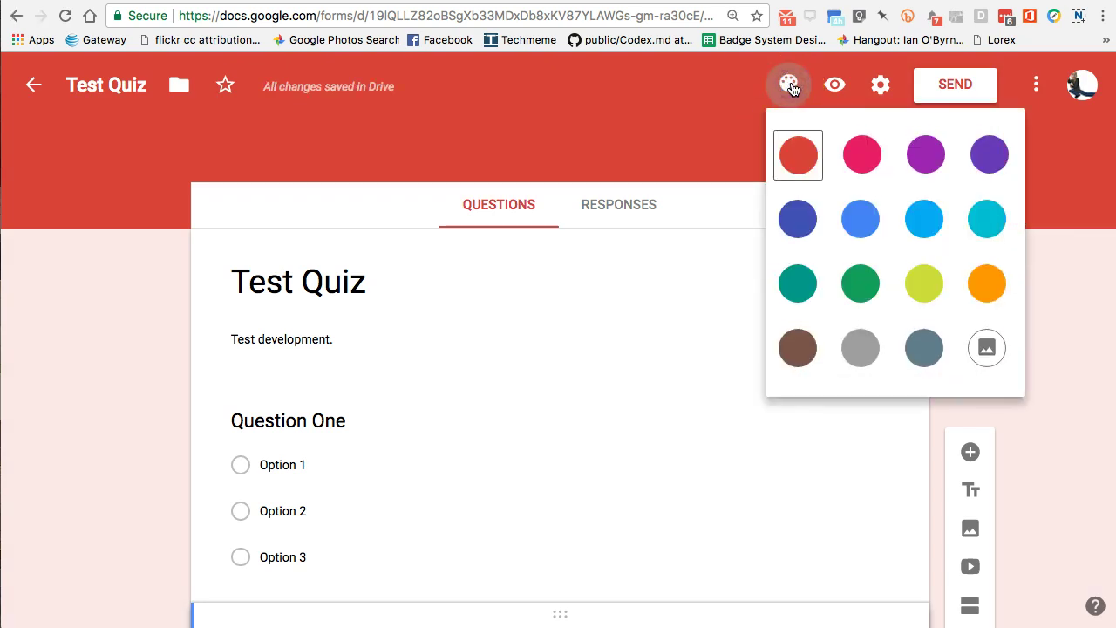
click(979, 348)
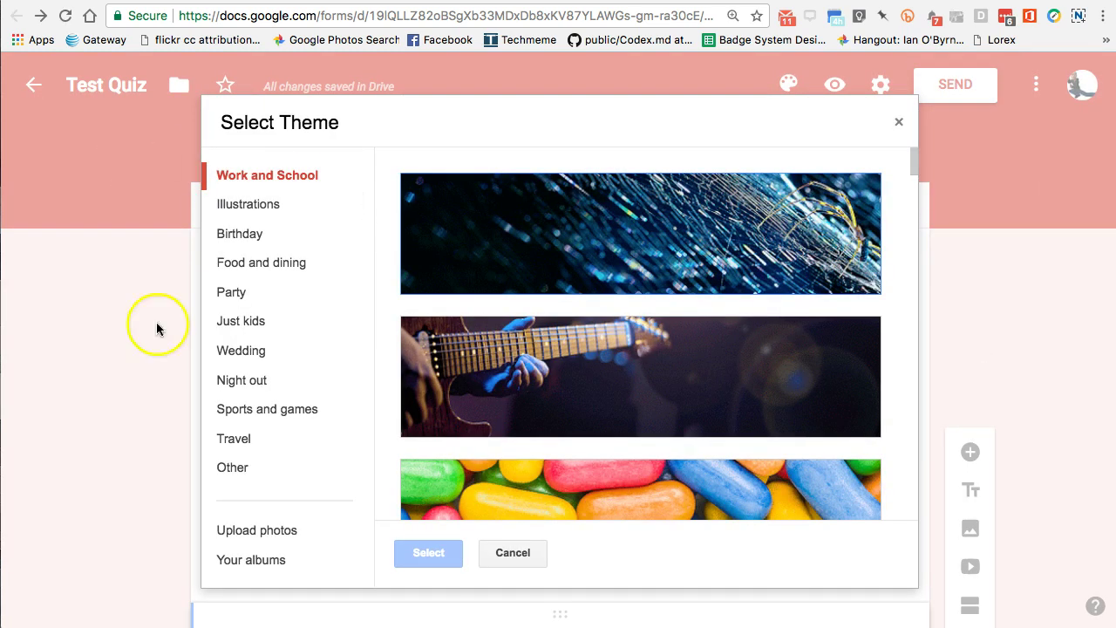
click(243, 441)
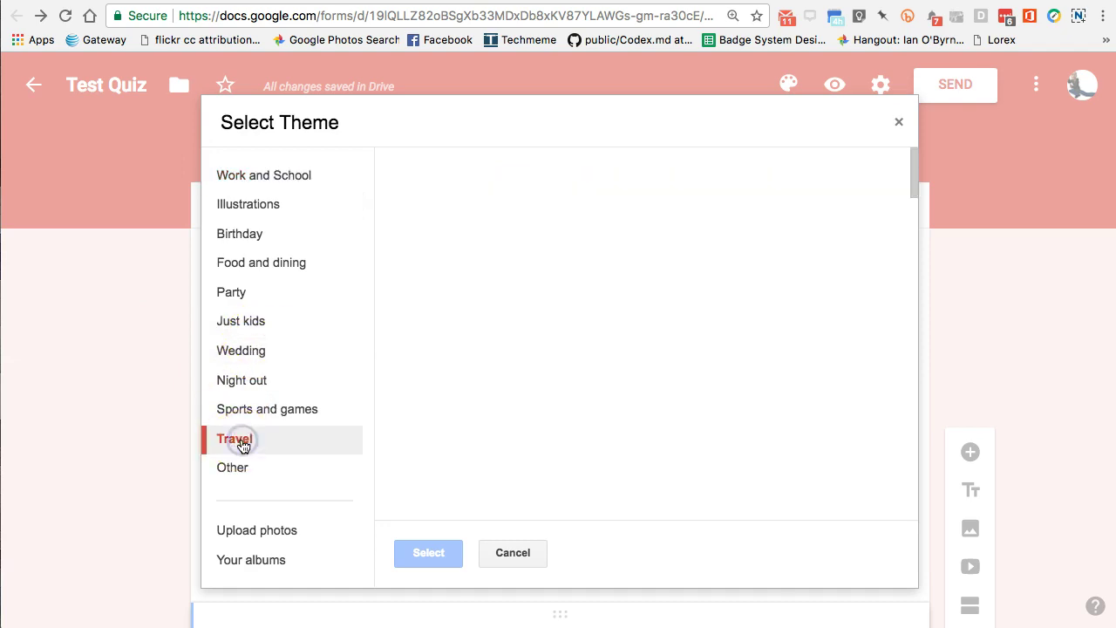
click(495, 241)
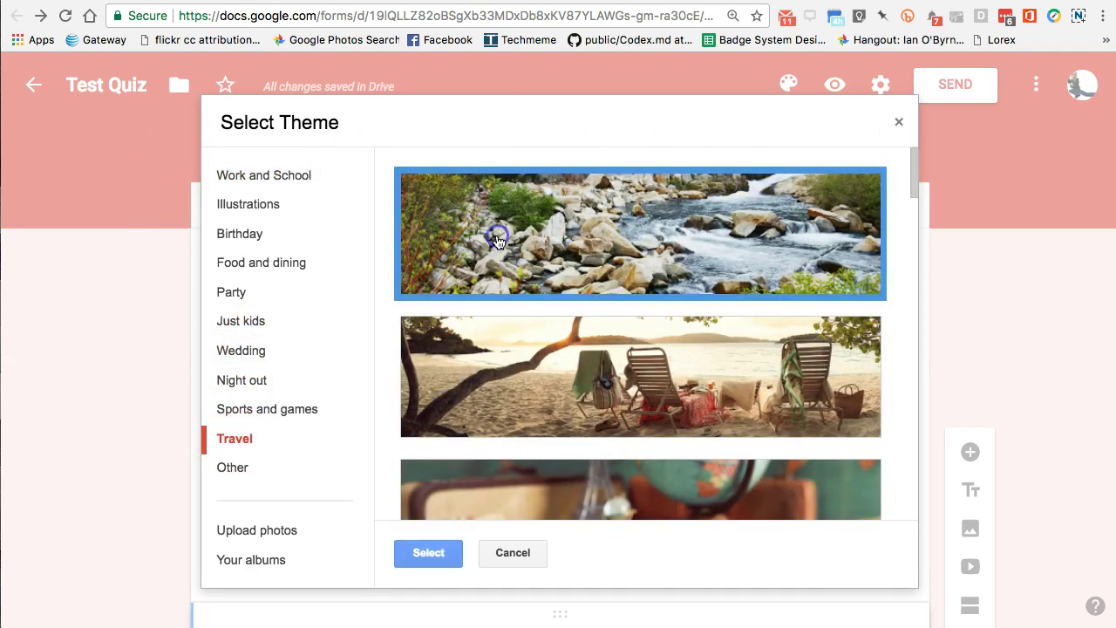
click(429, 555)
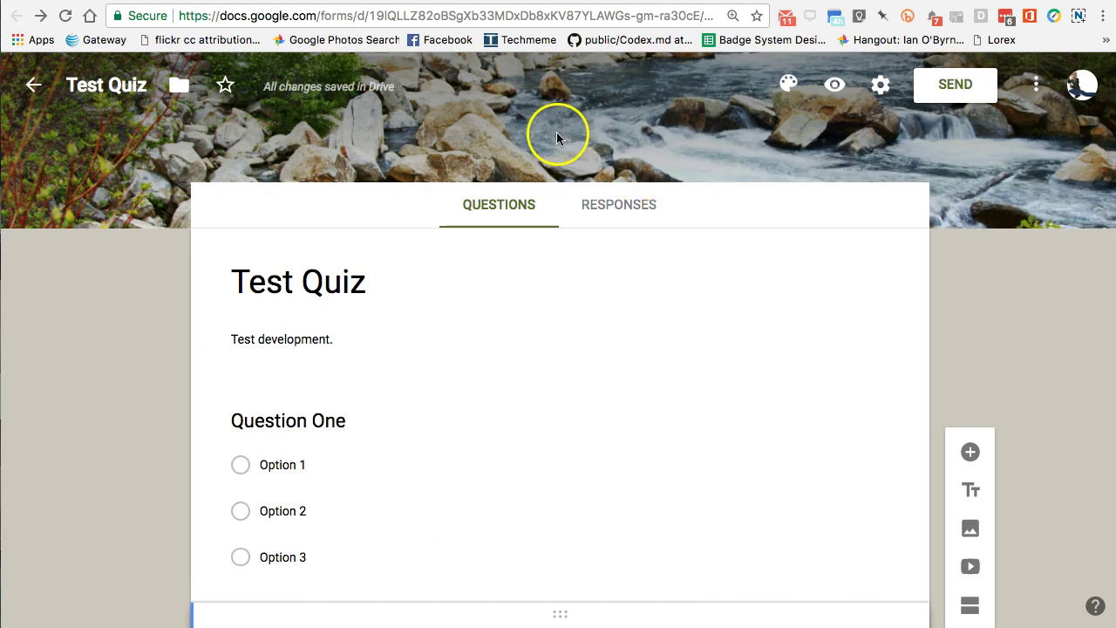
- Browse the Other header theme images and cancel without changing the theme
click(789, 84)
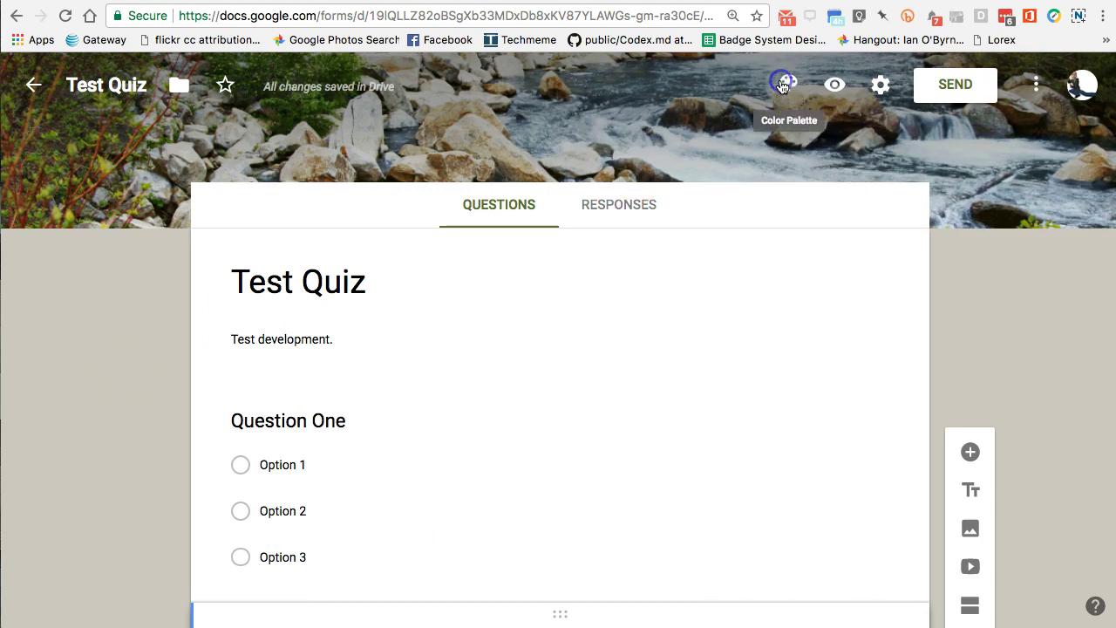
click(1009, 345)
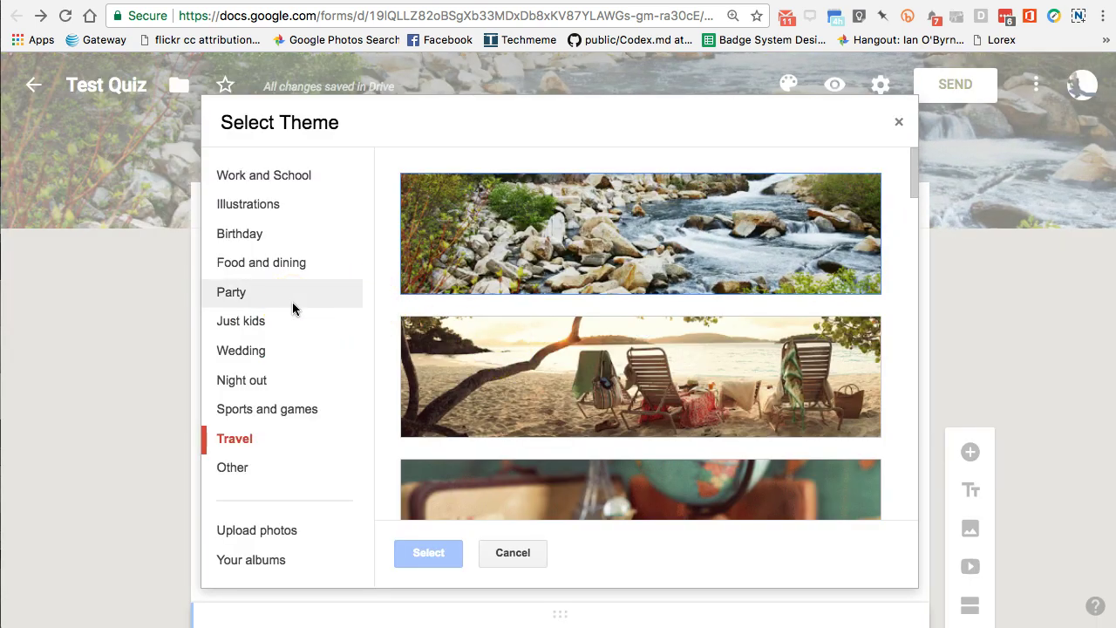
click(238, 466)
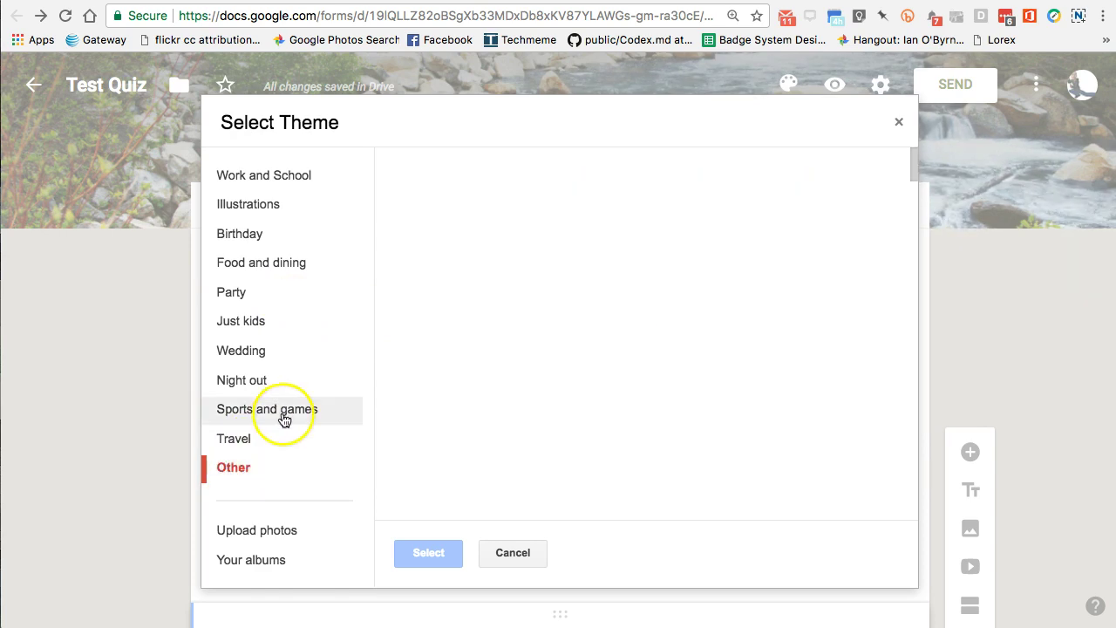
scroll(506, 364, down, 10)
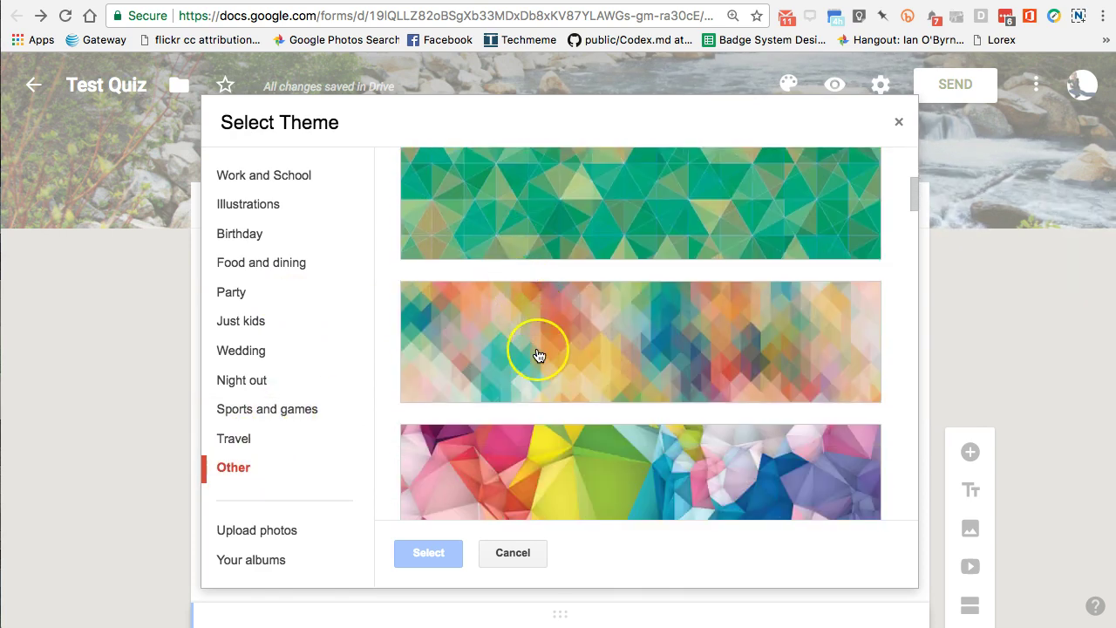
scroll(535, 357, down, 2)
scroll(536, 357, up, 8)
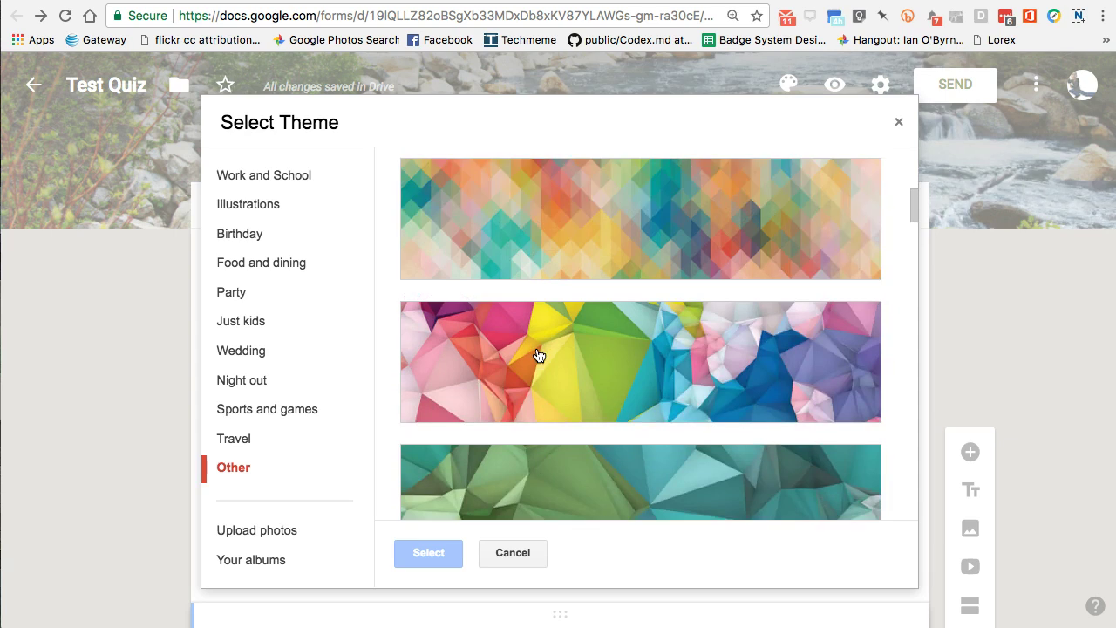
click(456, 332)
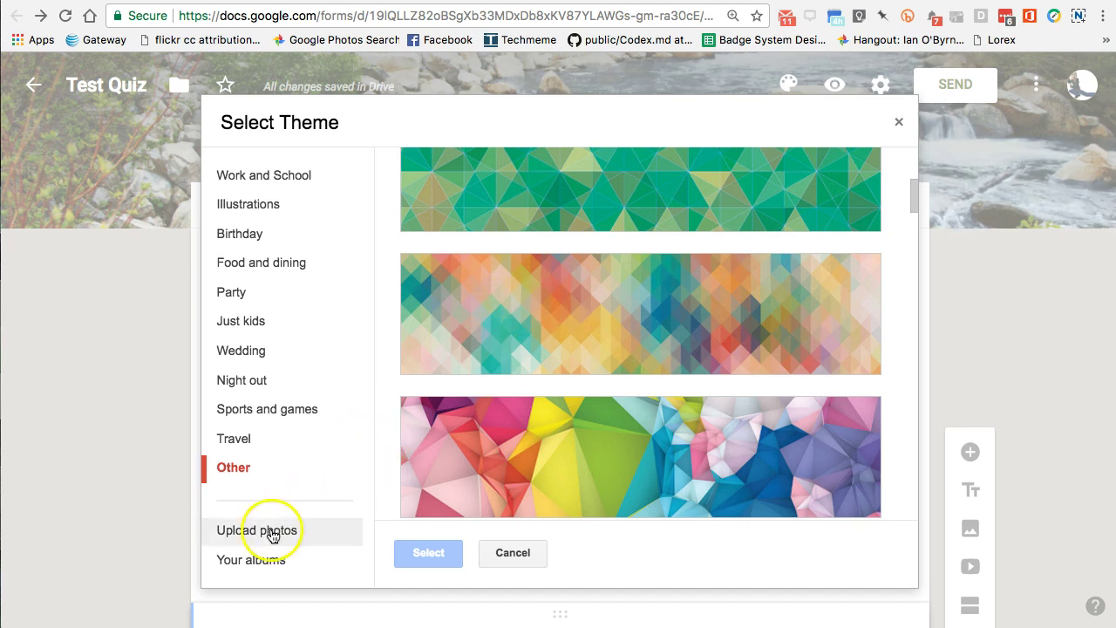
click(498, 553)
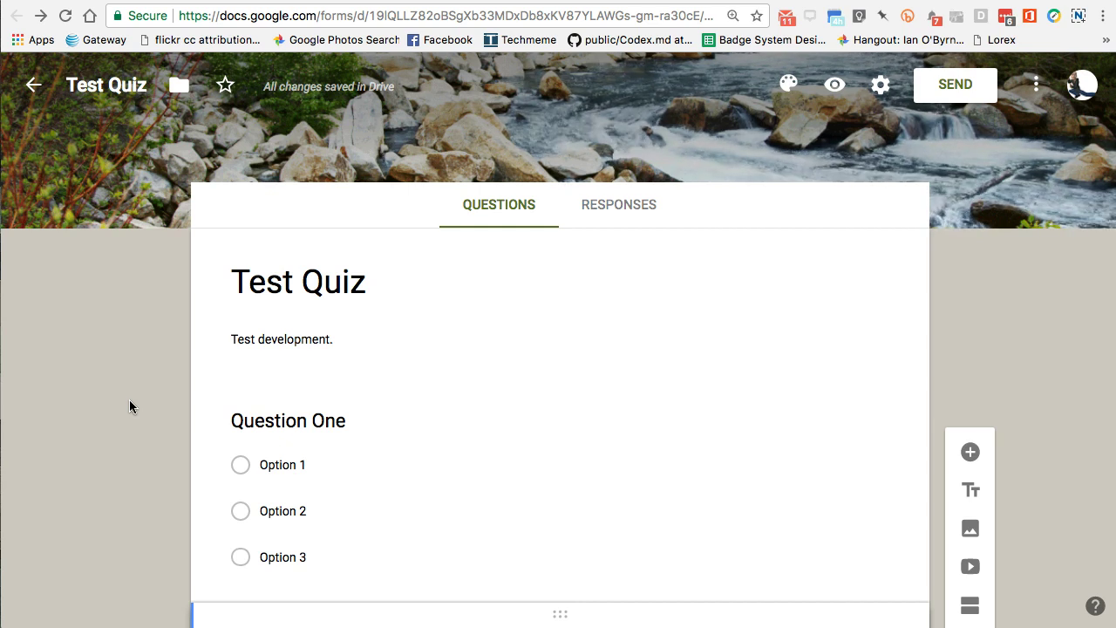
scroll(129, 400, up, 2)
click(117, 399)
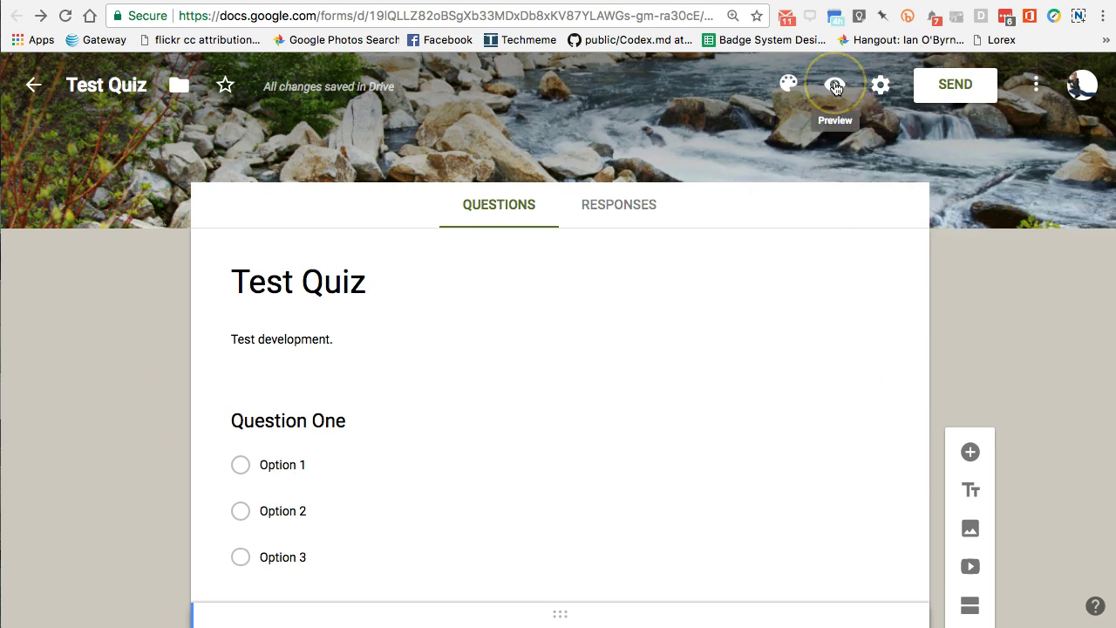
- Turn on 'Collect email addresses' in the form's General settings
click(884, 86)
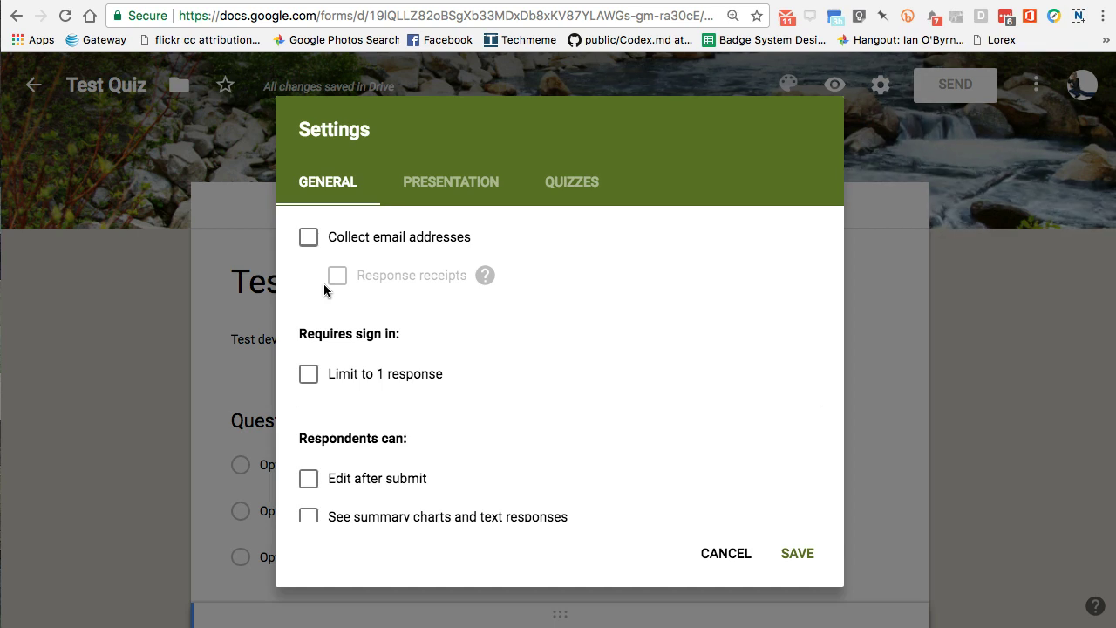
click(308, 237)
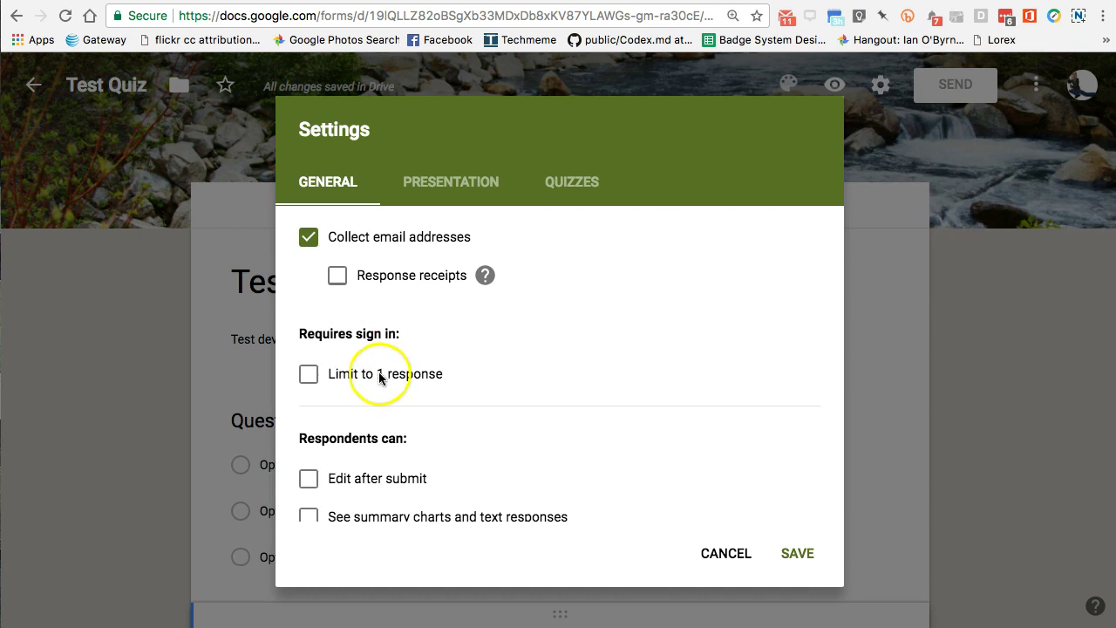
scroll(381, 377, down, 1)
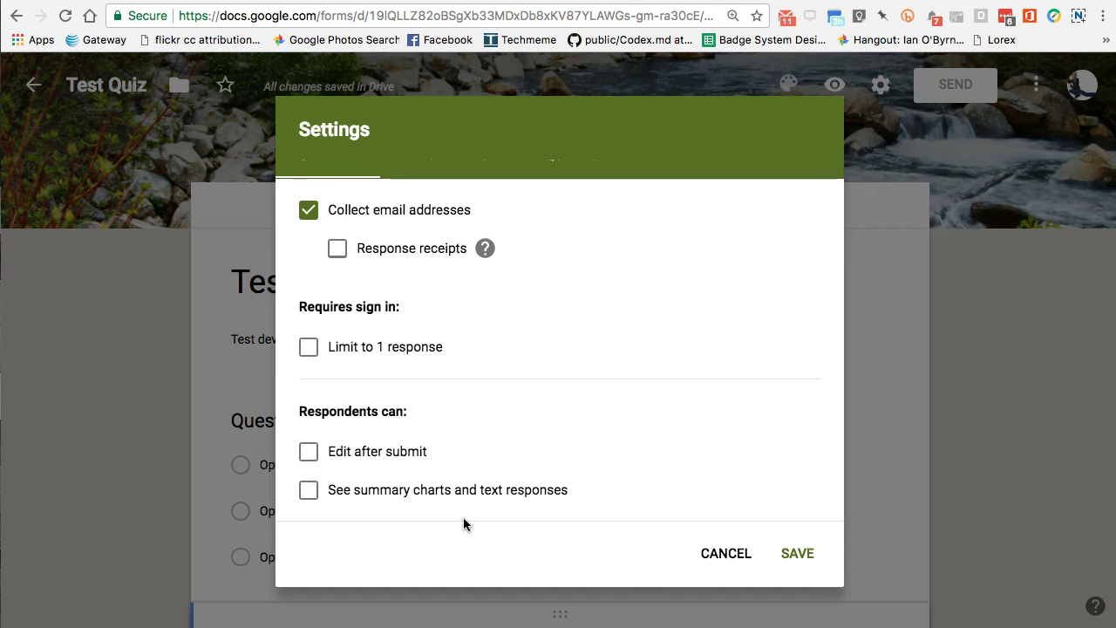
scroll(514, 504, up, 2)
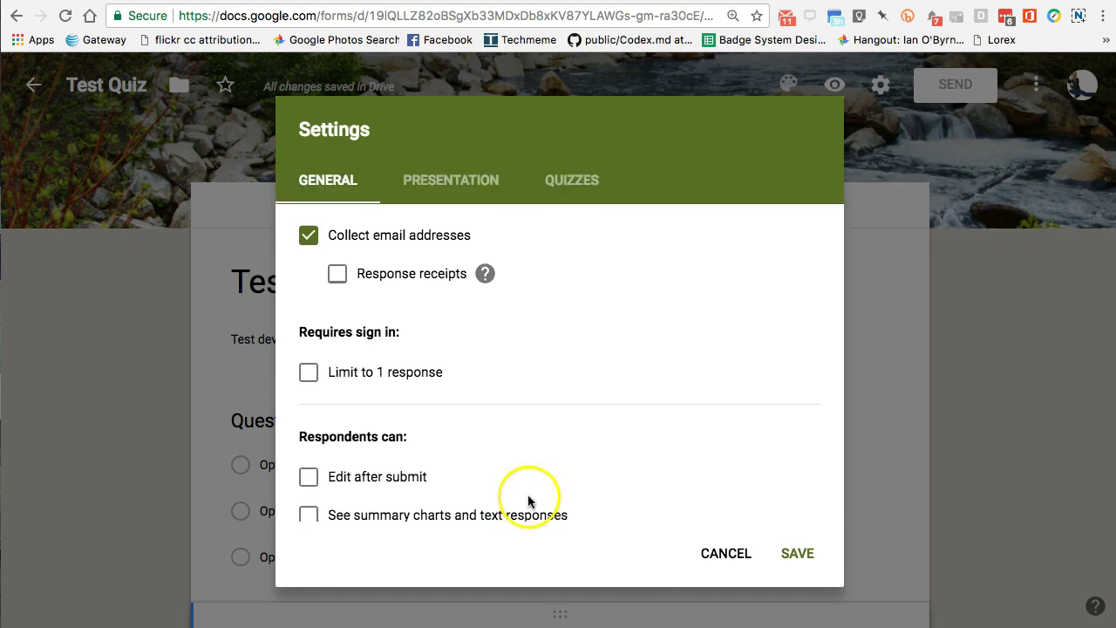
- Review the Presentation and Quizzes settings, discard the changes, and close the reopened settings unsaved
click(447, 182)
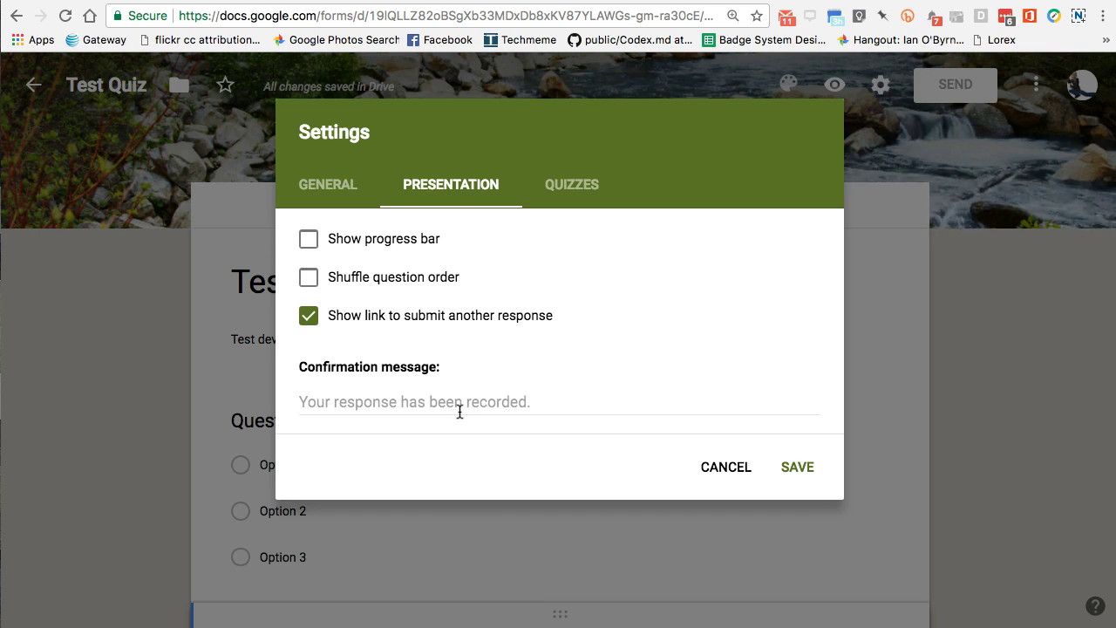
click(571, 183)
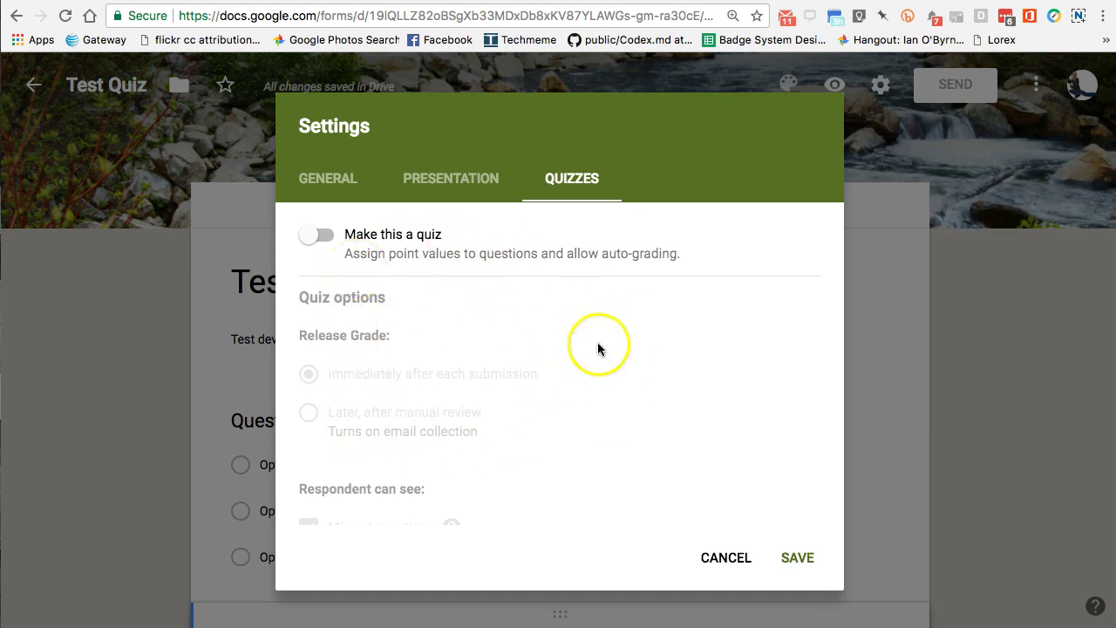
click(721, 565)
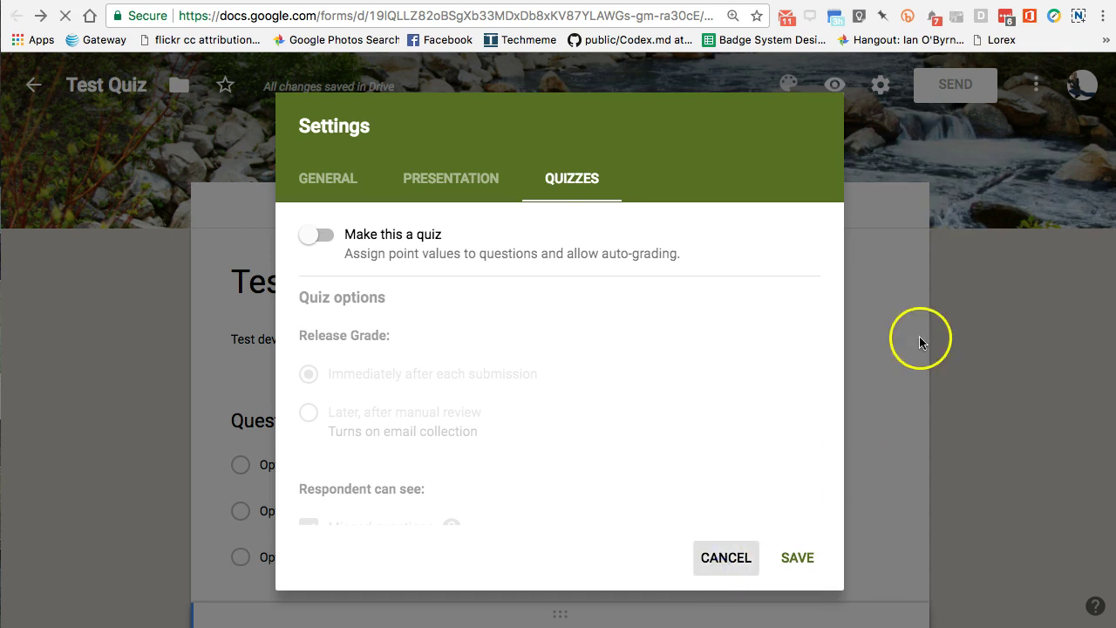
click(880, 91)
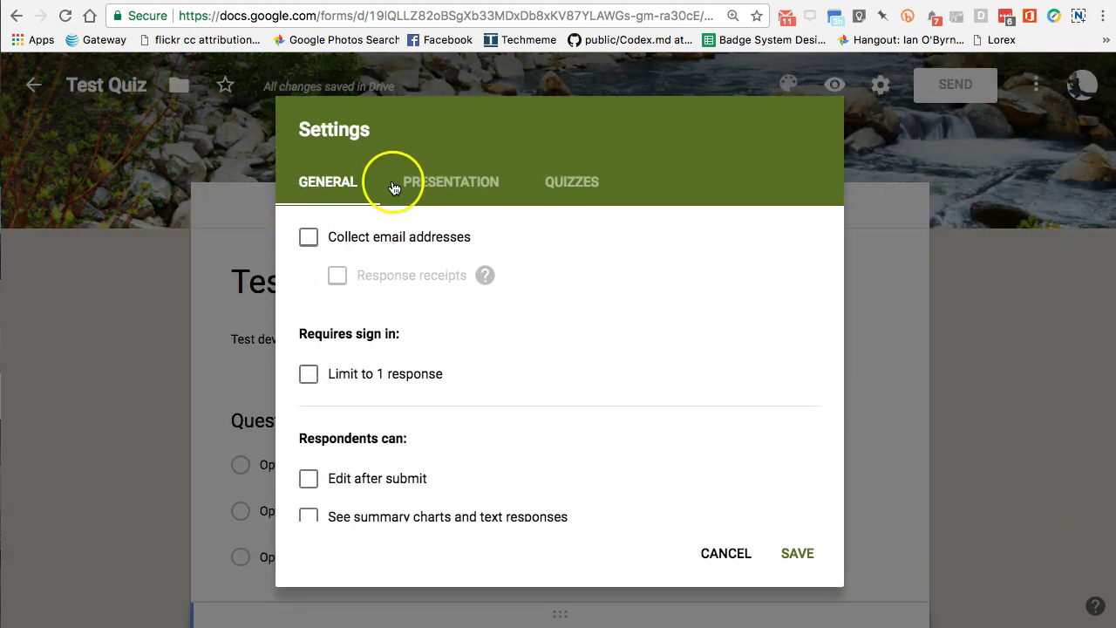
click(722, 555)
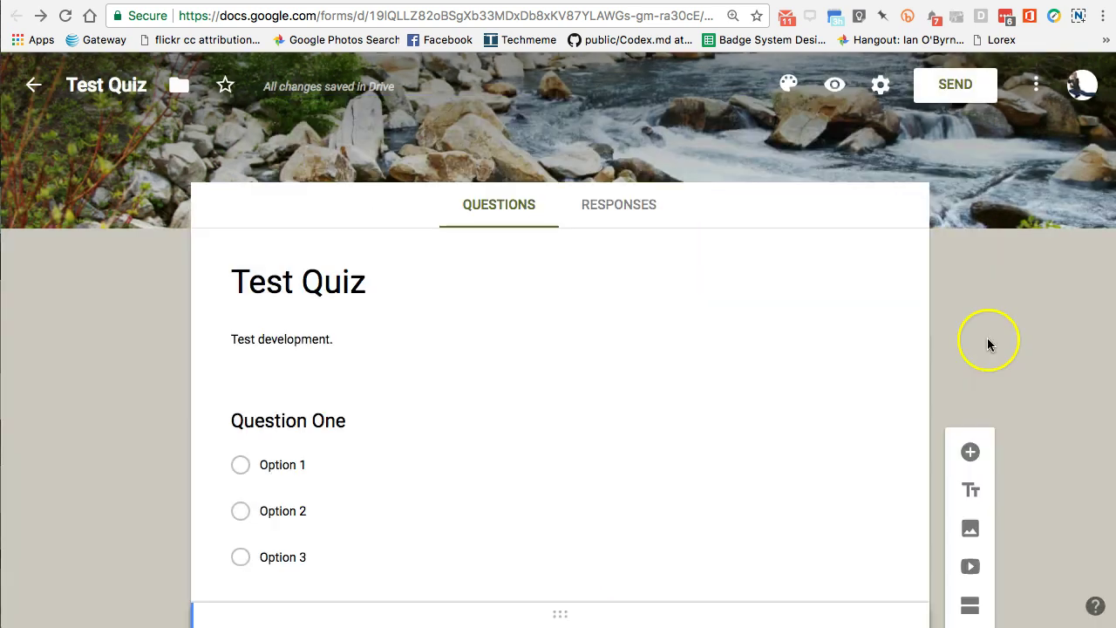
- Preview the live form and answer Option 1 for Question One
click(836, 84)
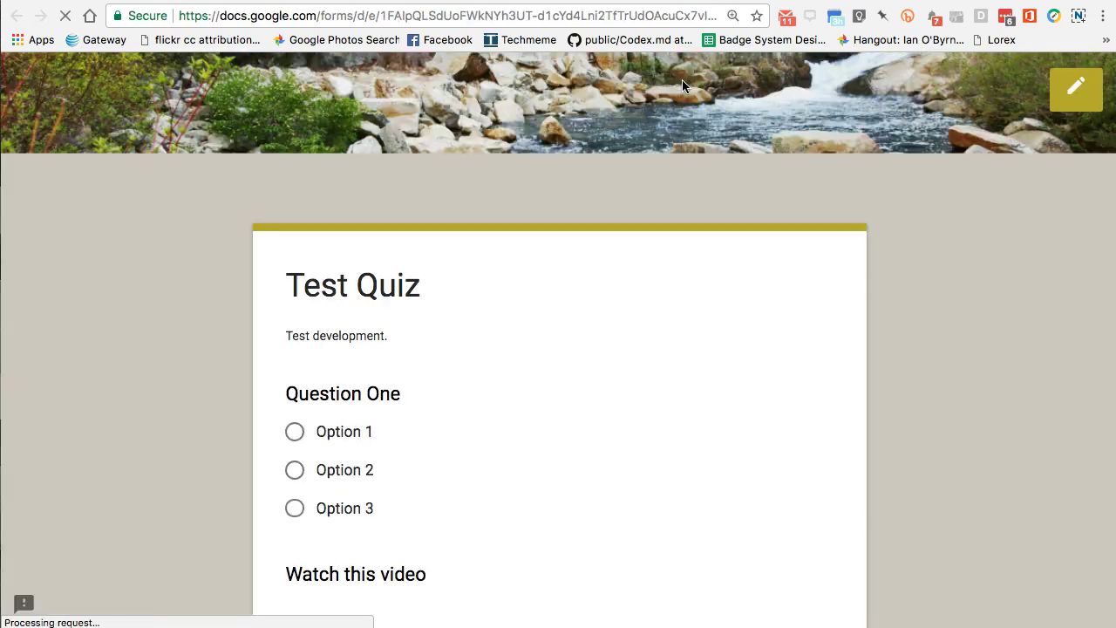
key(super+w)
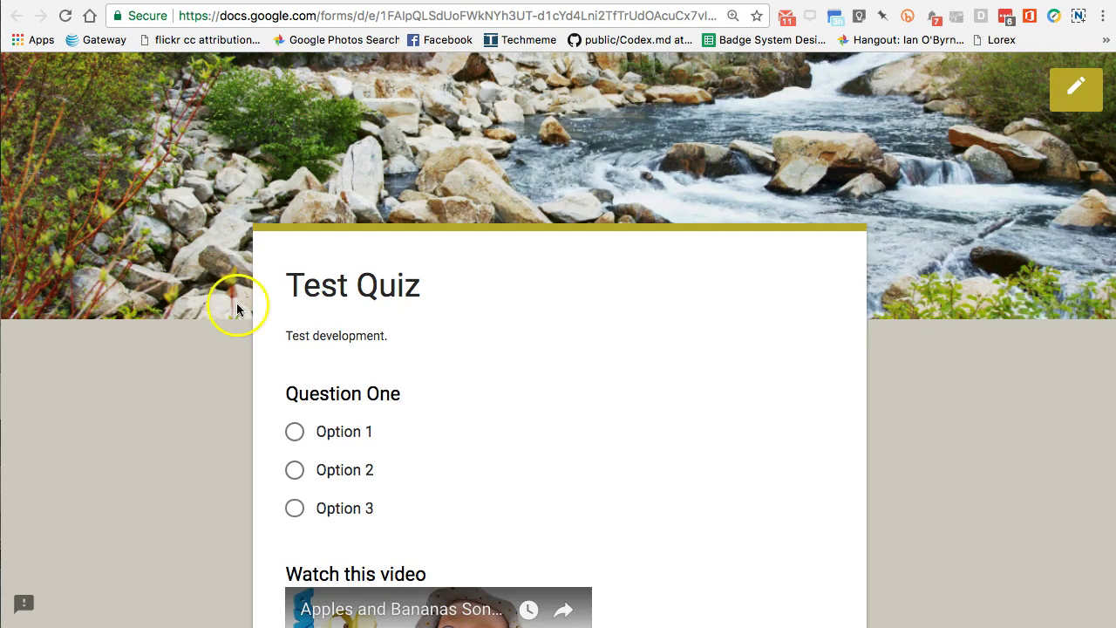
scroll(158, 361, down, 4)
scroll(158, 361, up, 3)
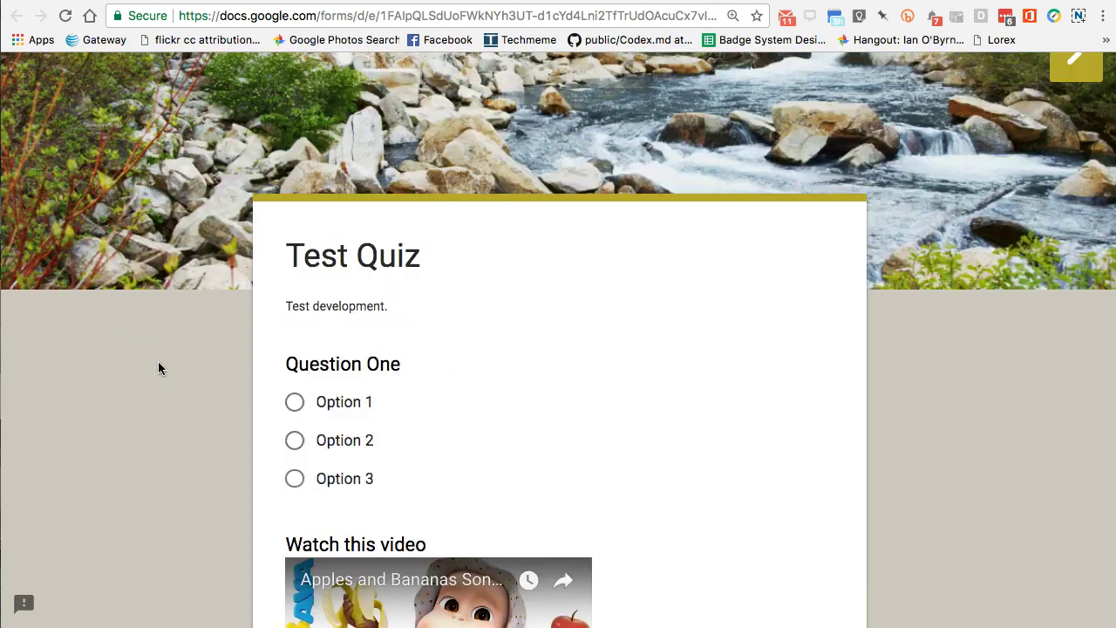
scroll(158, 368, up, 1)
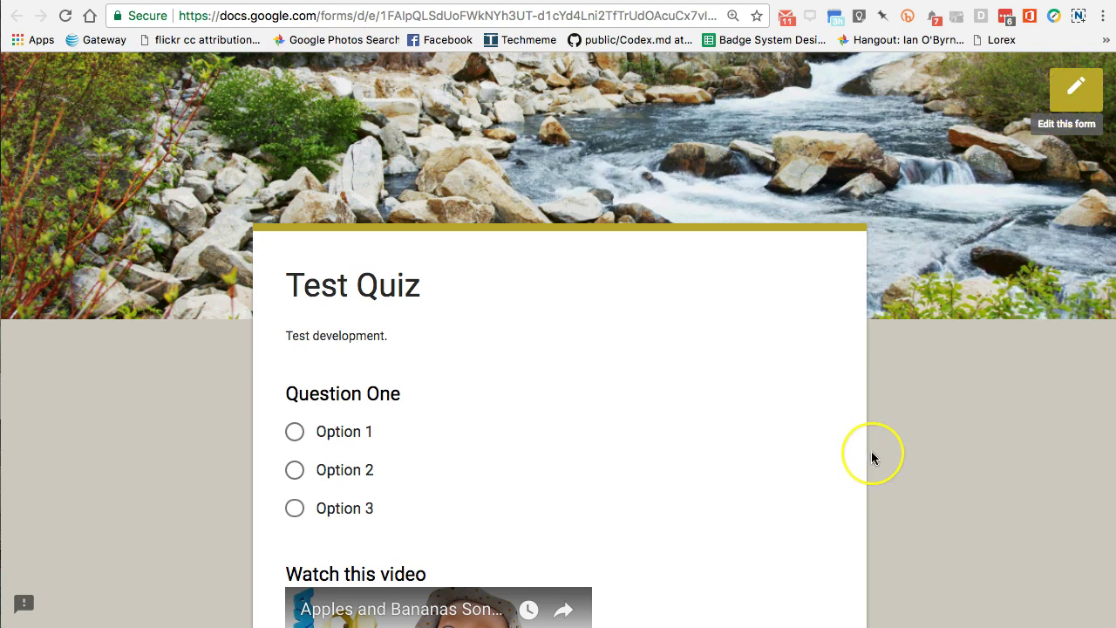
scroll(871, 451, down, 8)
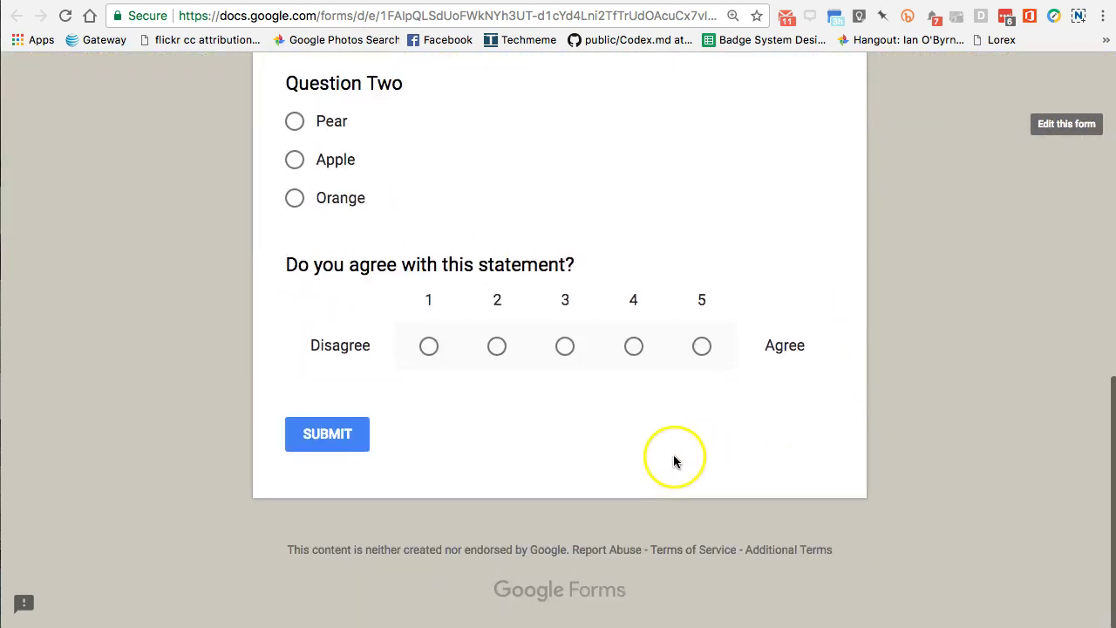
scroll(672, 457, up, 8)
click(322, 431)
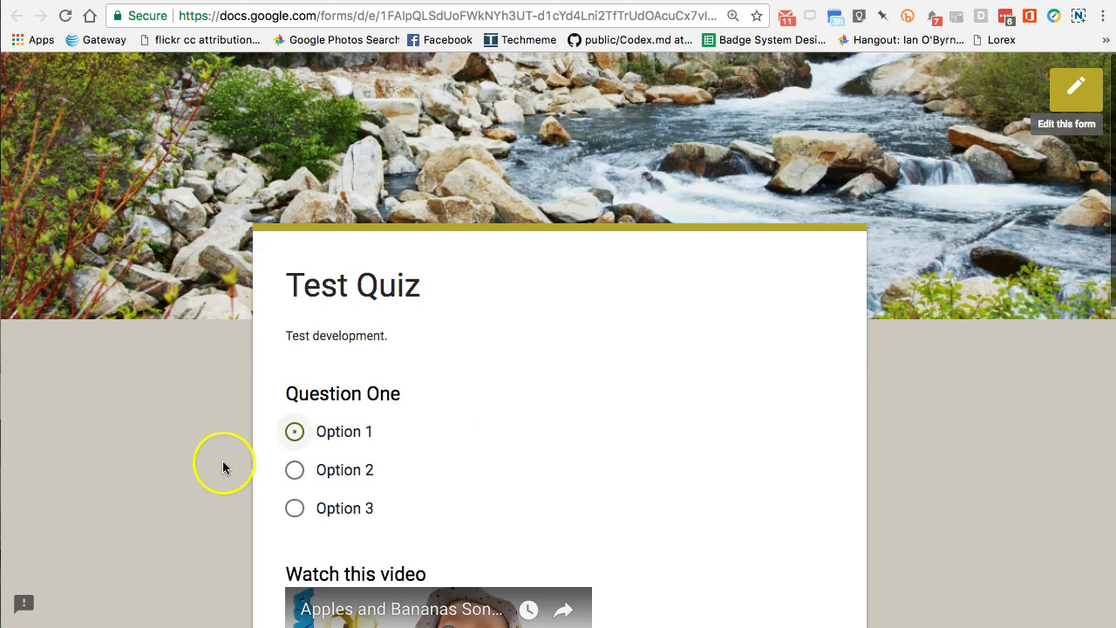
- Choose Orange, rate the statement 2, submit the response, and return to the editor
scroll(234, 449, down, 4)
scroll(384, 393, down, 2)
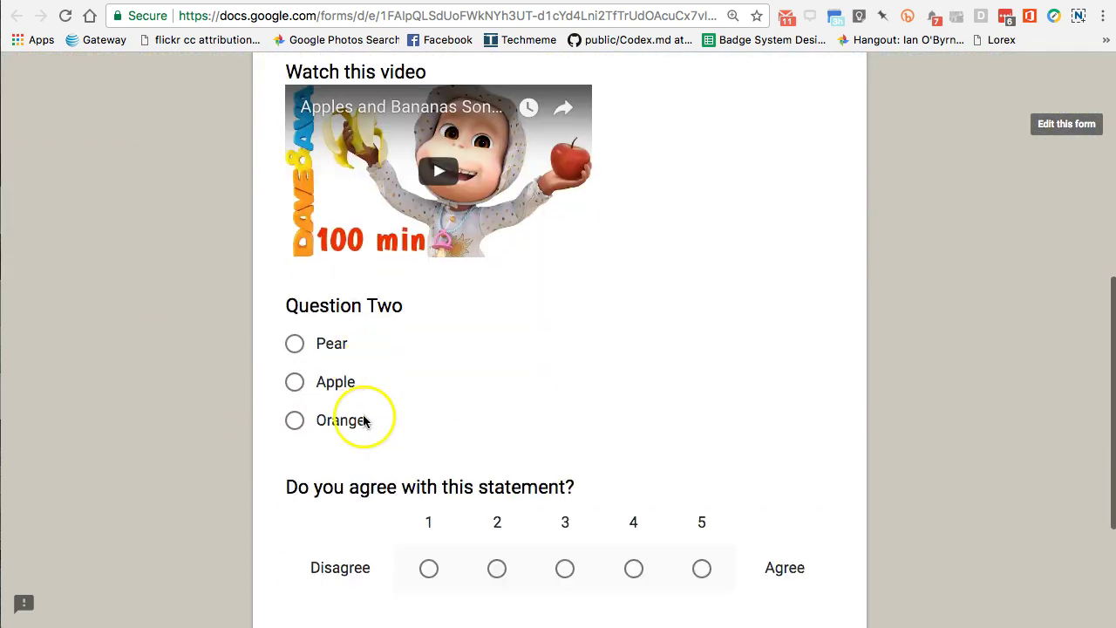
scroll(299, 308, down, 3)
click(295, 227)
click(495, 375)
click(347, 455)
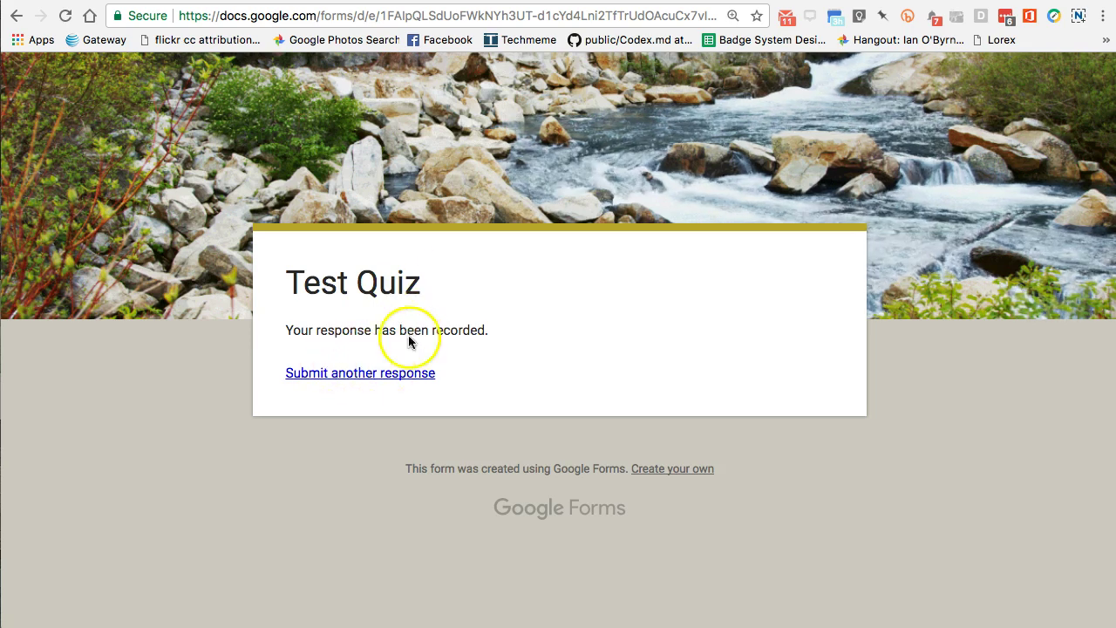
key(ctrl+Tab)
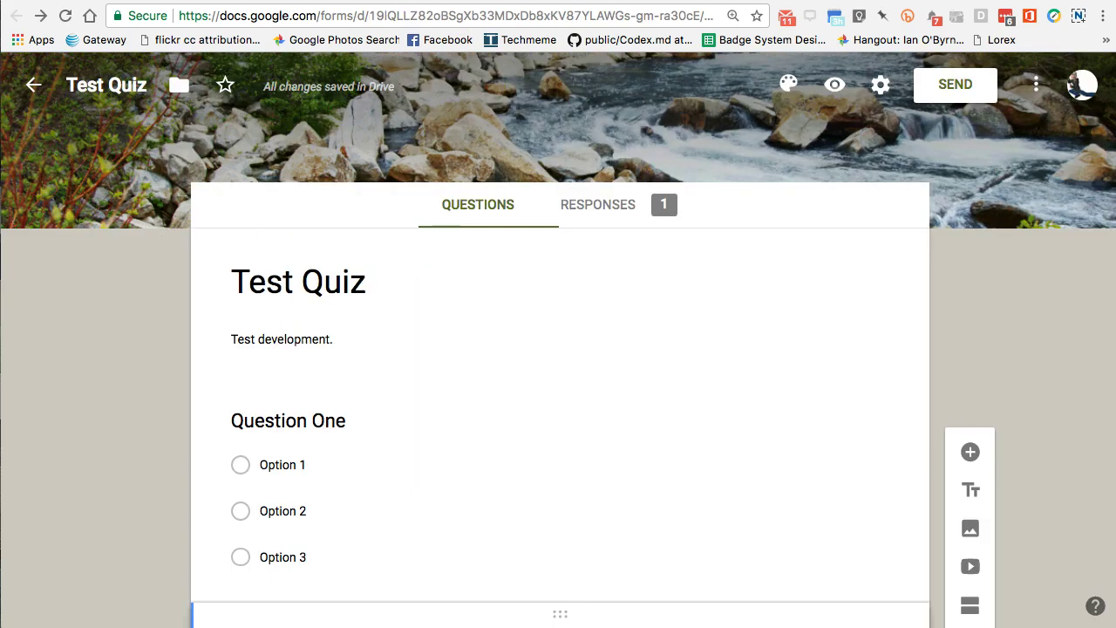
click(620, 209)
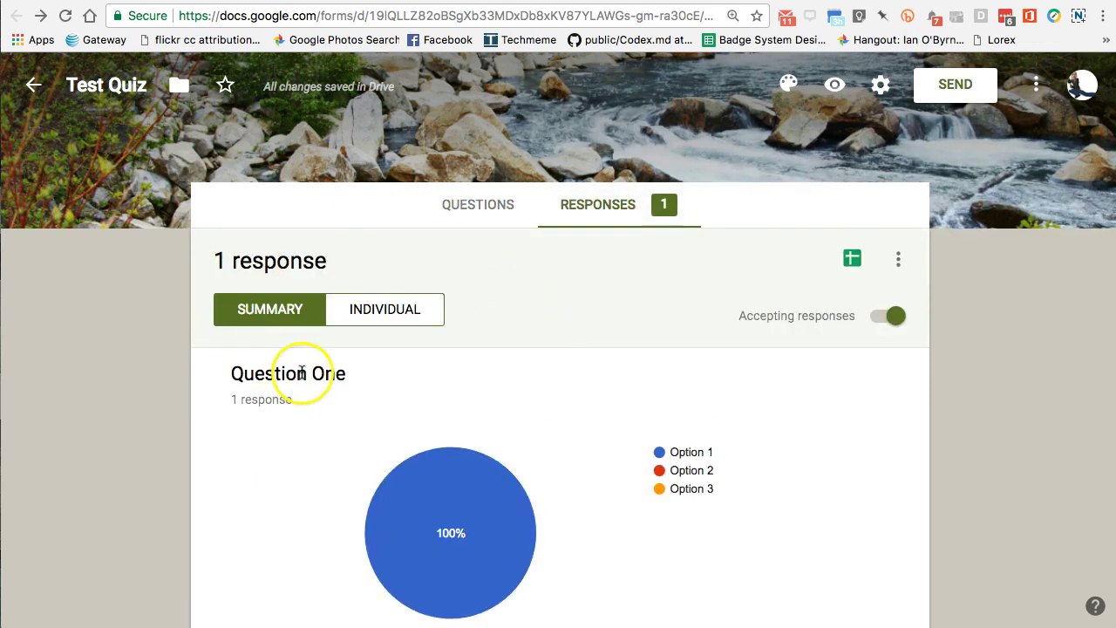
scroll(558, 414, down, 5)
scroll(554, 415, down, 11)
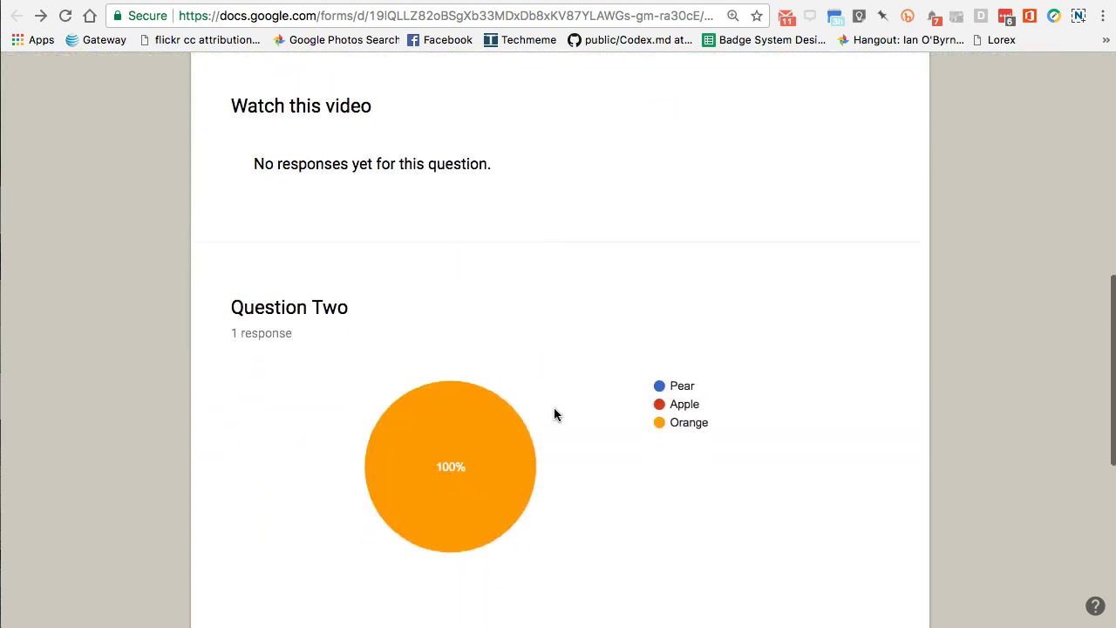
scroll(554, 415, up, 16)
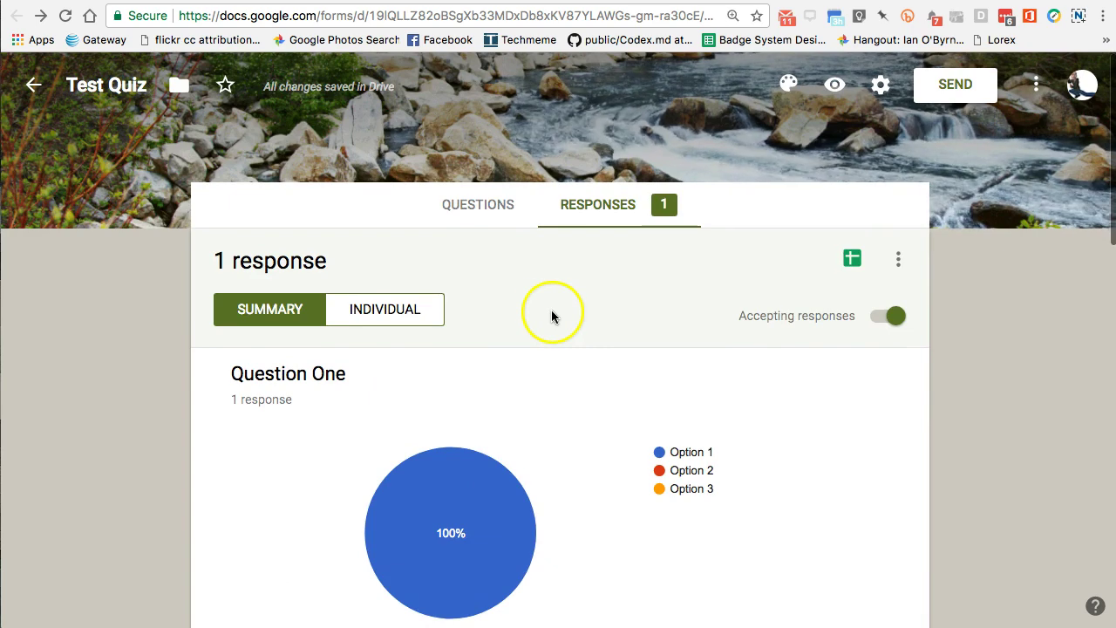
click(367, 309)
scroll(523, 314, down, 6)
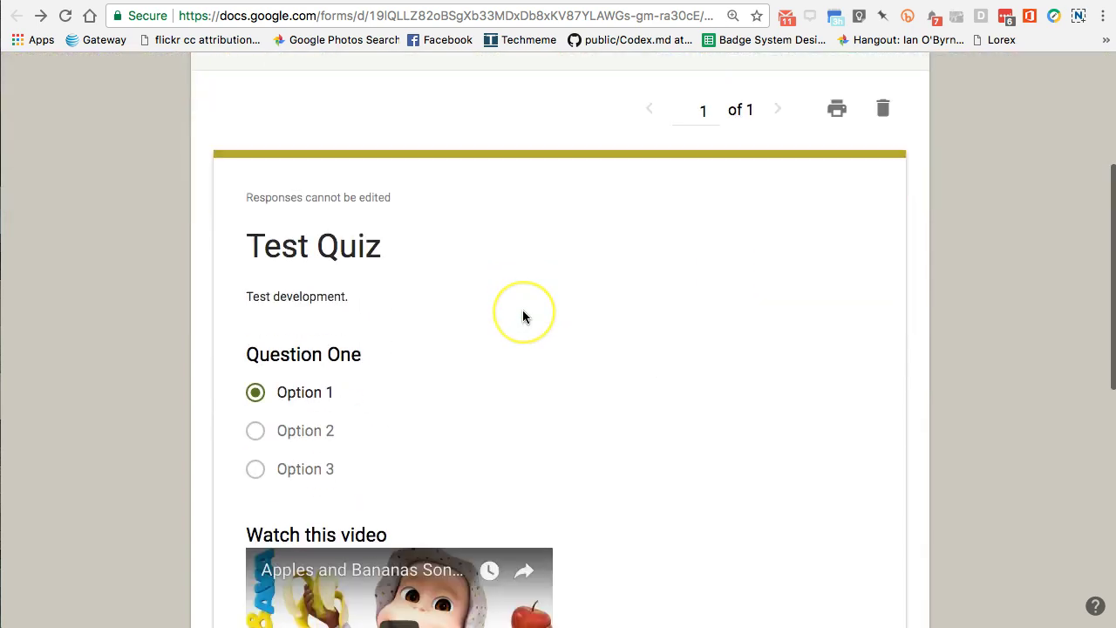
scroll(522, 314, up, 6)
click(267, 308)
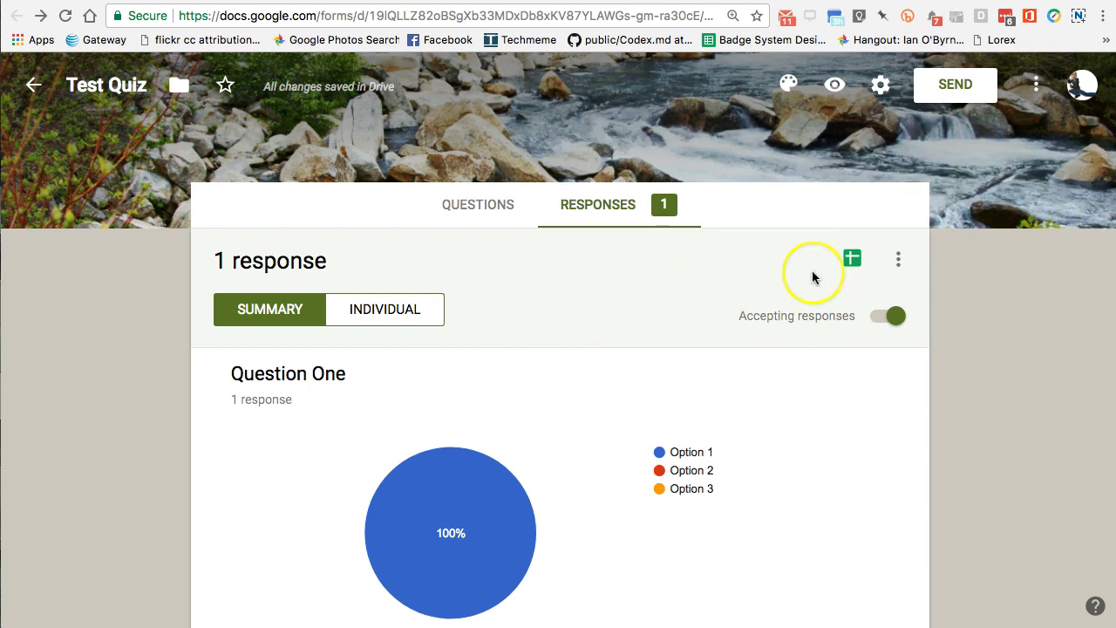
click(852, 264)
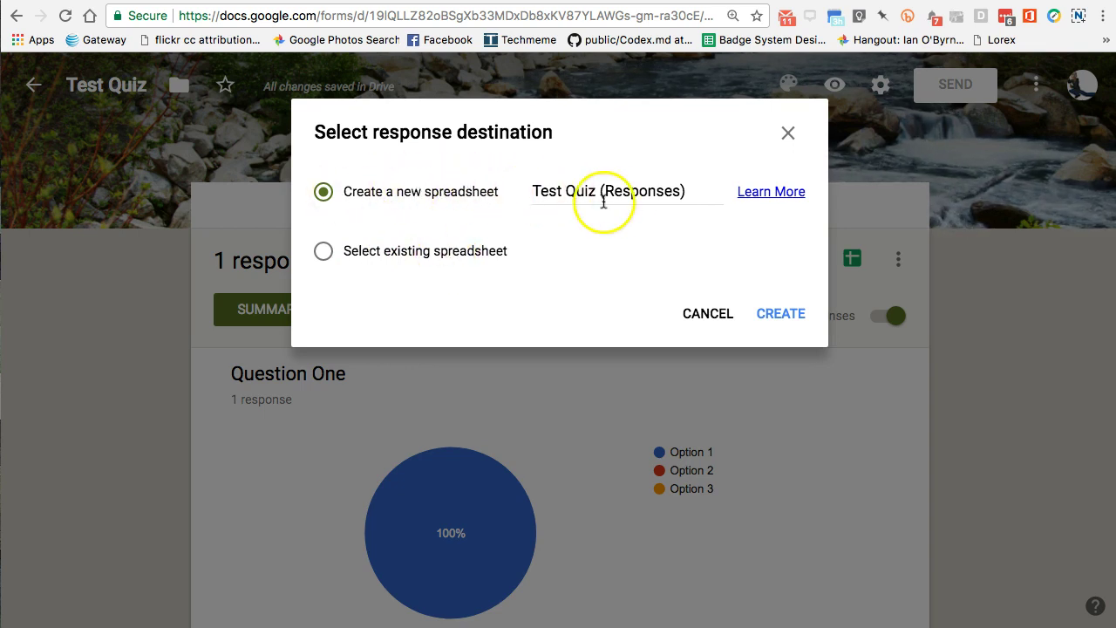
- Create a new 'Test Quiz (Responses)' spreadsheet to collect the form's responses
click(769, 316)
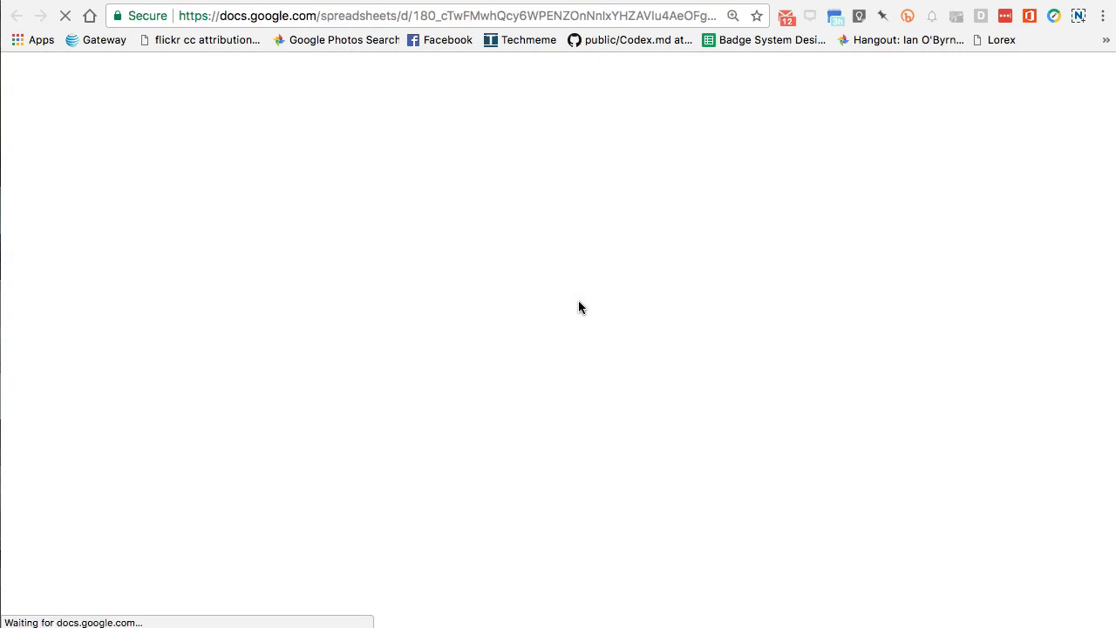
click(408, 279)
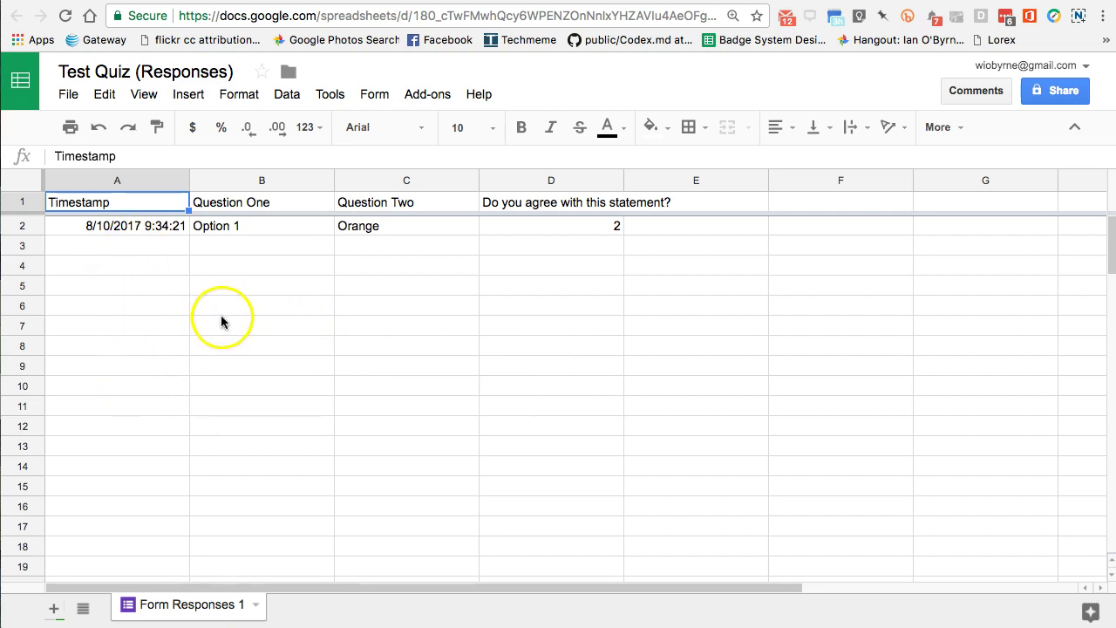
- Return from the response sheet to the Test Quiz response summary in Forms
click(409, 7)
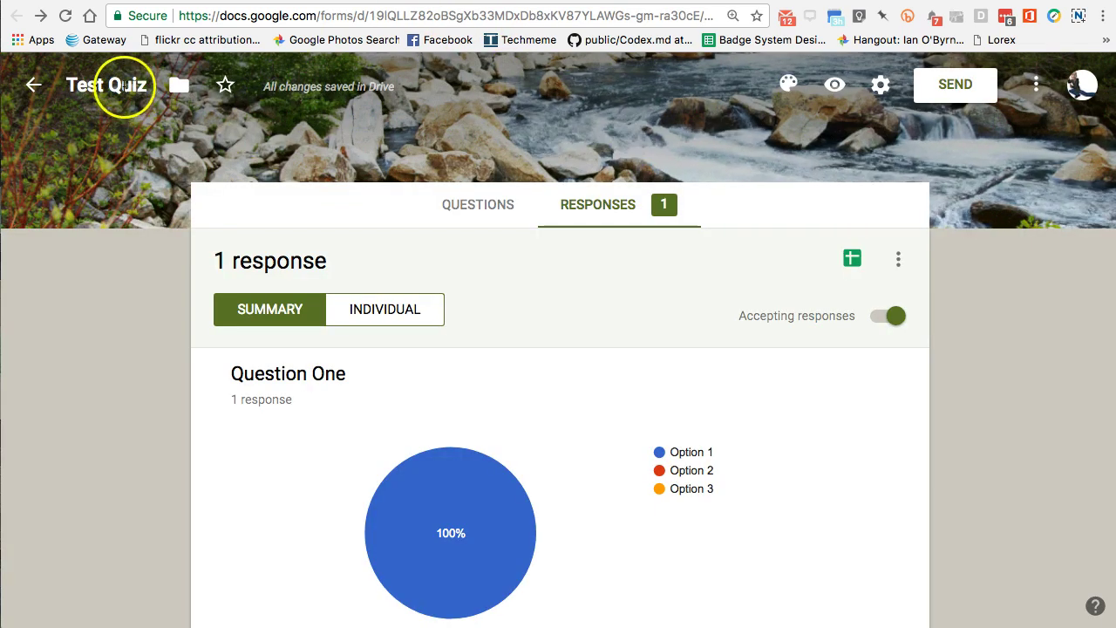
- Go back to the quiz questions, scroll through them, and open the Send form dialog
click(480, 217)
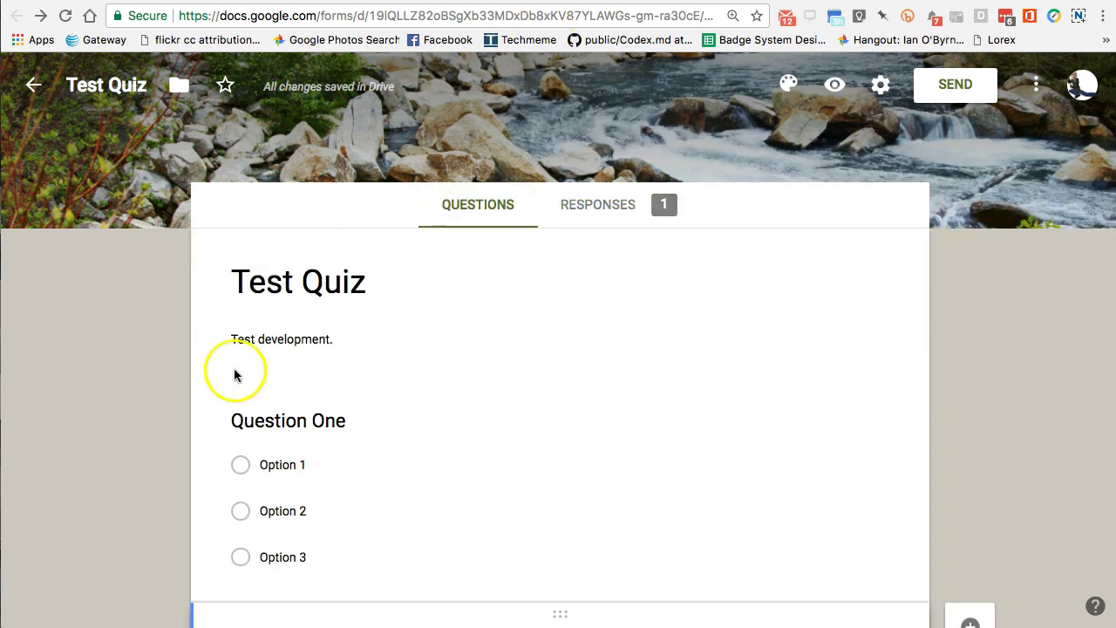
scroll(201, 371, down, 1)
scroll(168, 370, down, 4)
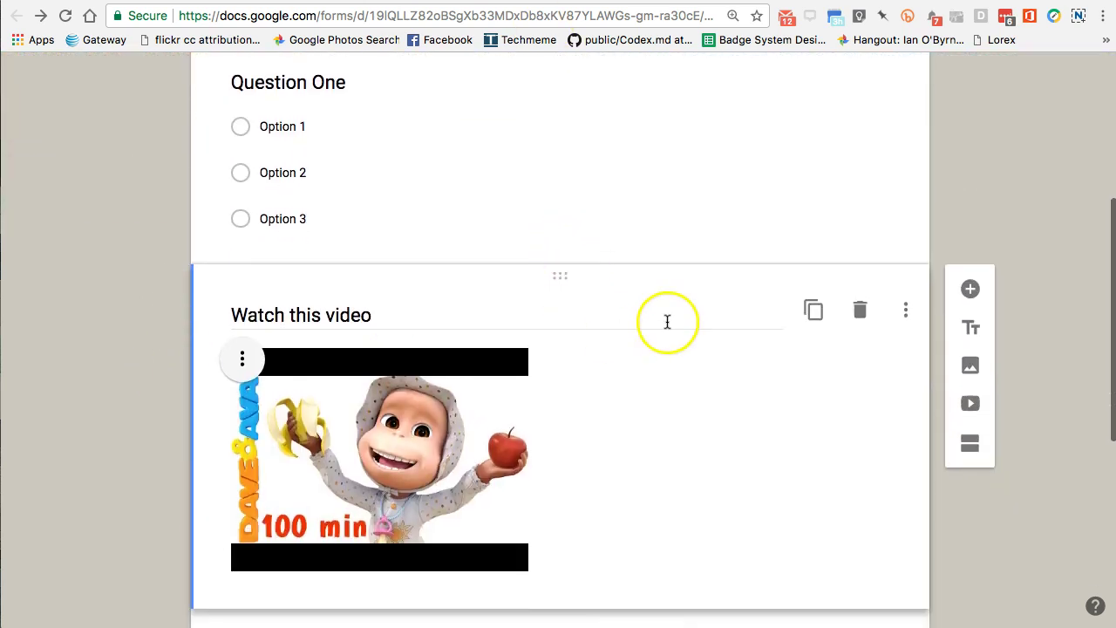
scroll(668, 322, up, 5)
scroll(108, 394, down, 1)
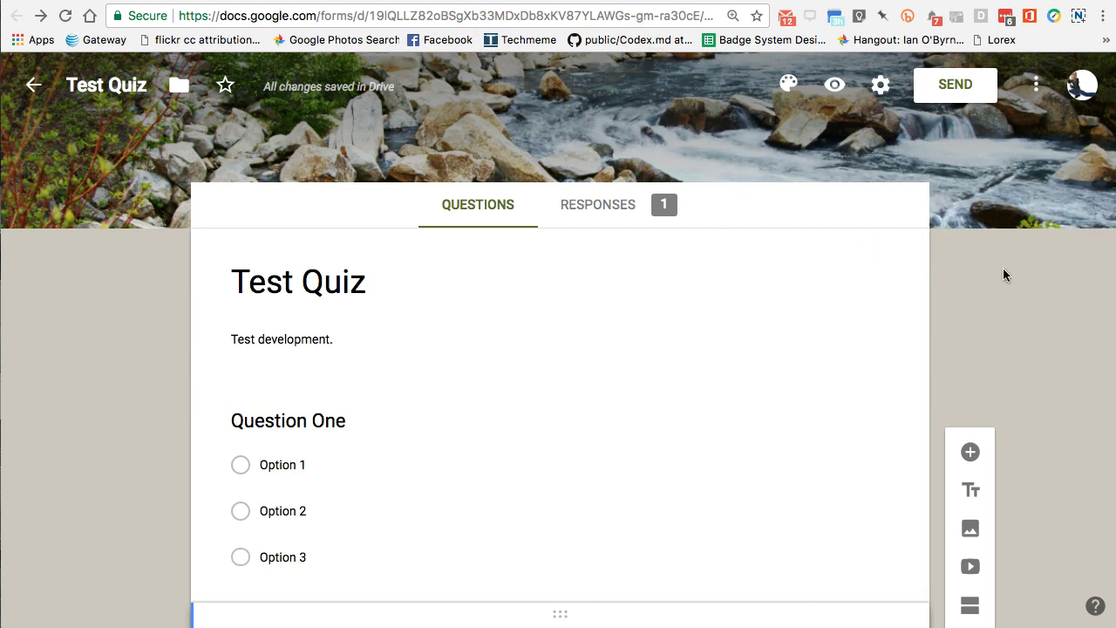
click(951, 94)
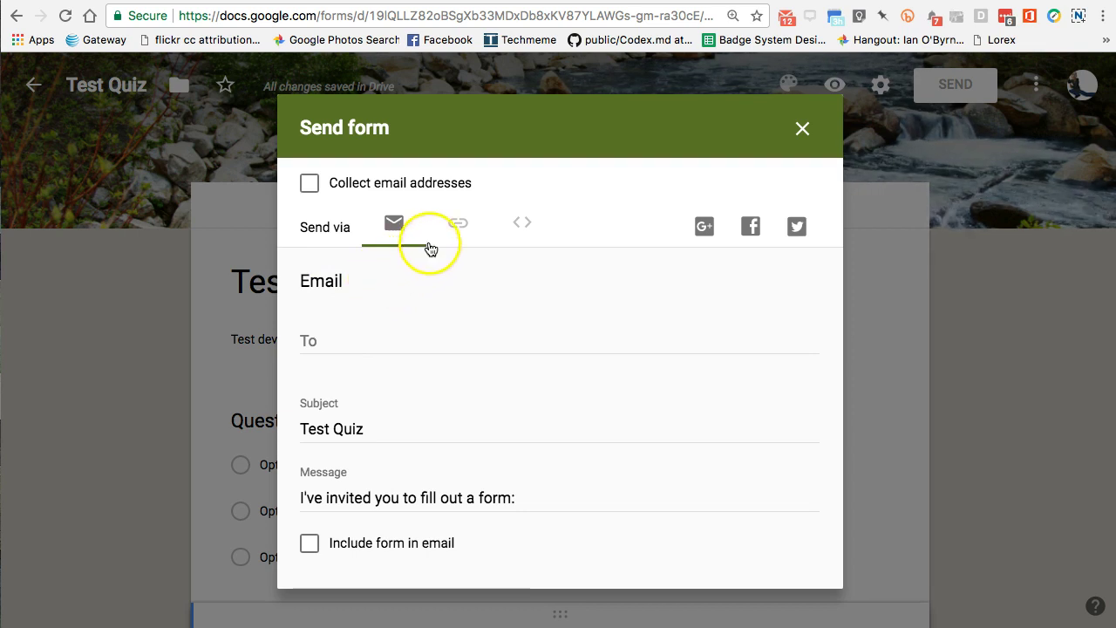
- Copy the Test Quiz's shareable link and paste it into the Responses sheet tab's address bar
click(454, 226)
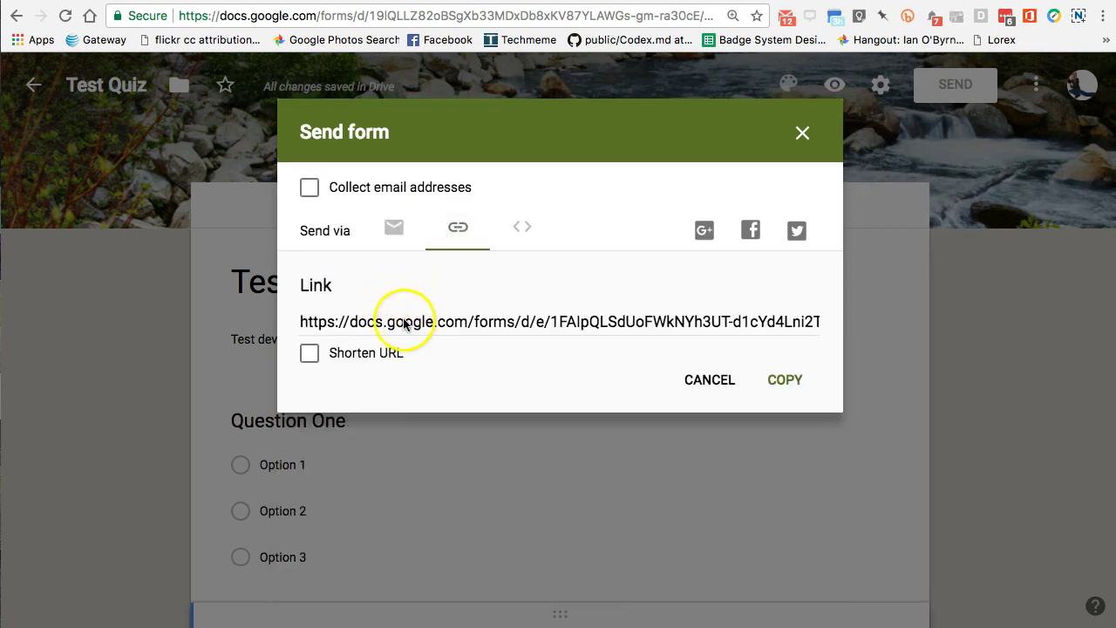
click(405, 321)
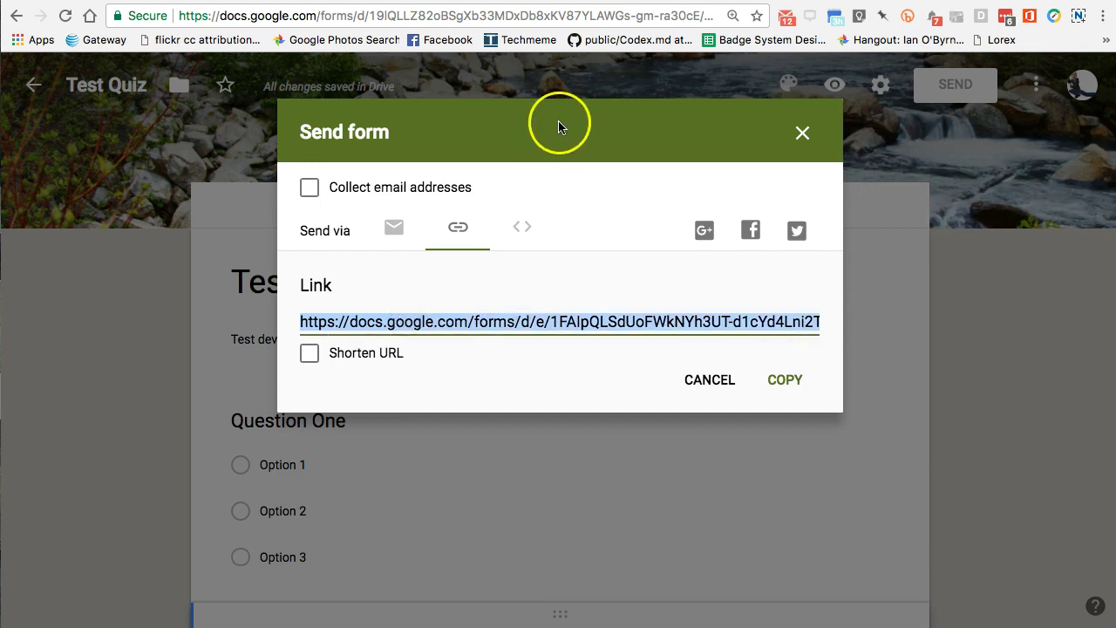
key(ctrl+Tab)
click(490, 16)
text(https://docs.google.com/forms/d/e/1FAIpQLSdUoFWkNYh3UT-d1cYd4Lni2TfTrUdOAcuCx7vIcOQtjVOHsQ/viewform?usp=sf_link)
- Load the pasted link to view the live Test Quiz form and scroll through it
key(Return)
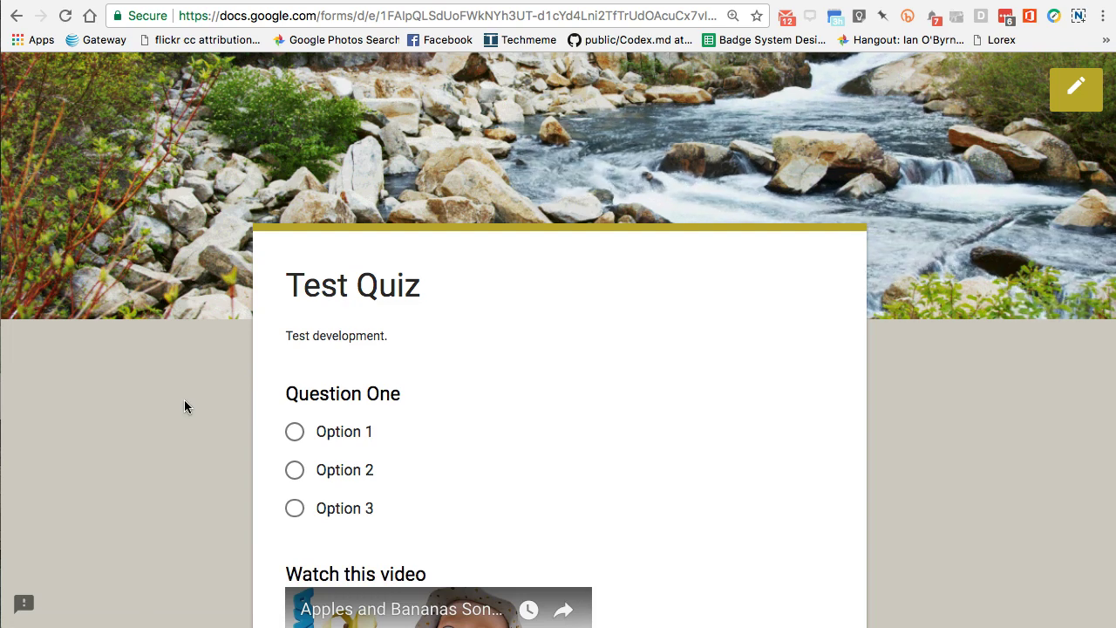
scroll(184, 406, down, 8)
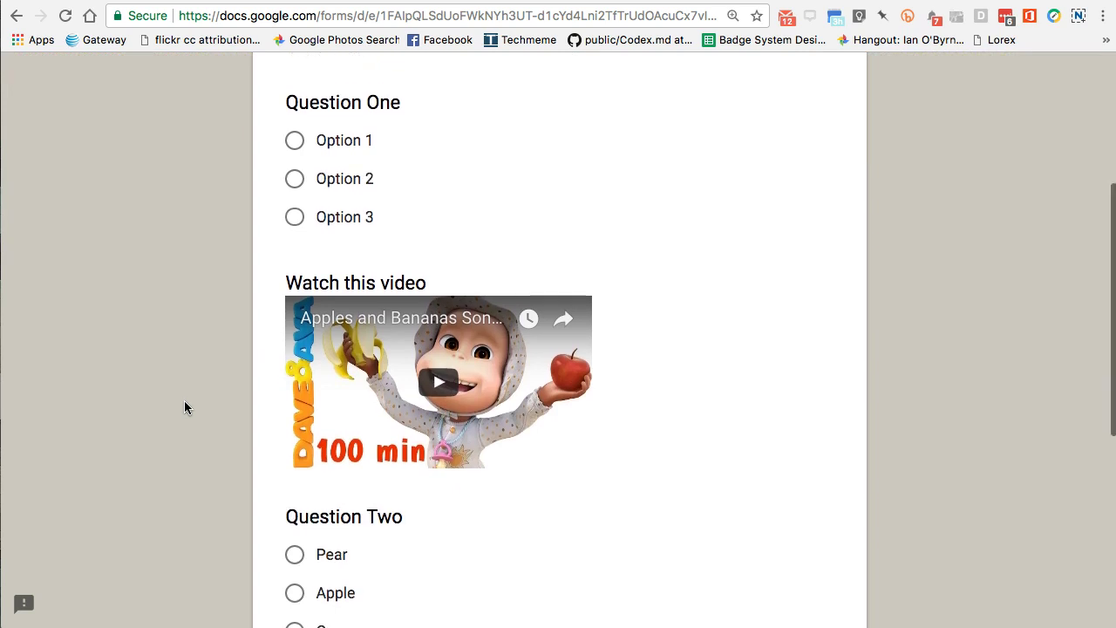
scroll(184, 406, up, 2)
scroll(184, 405, up, 6)
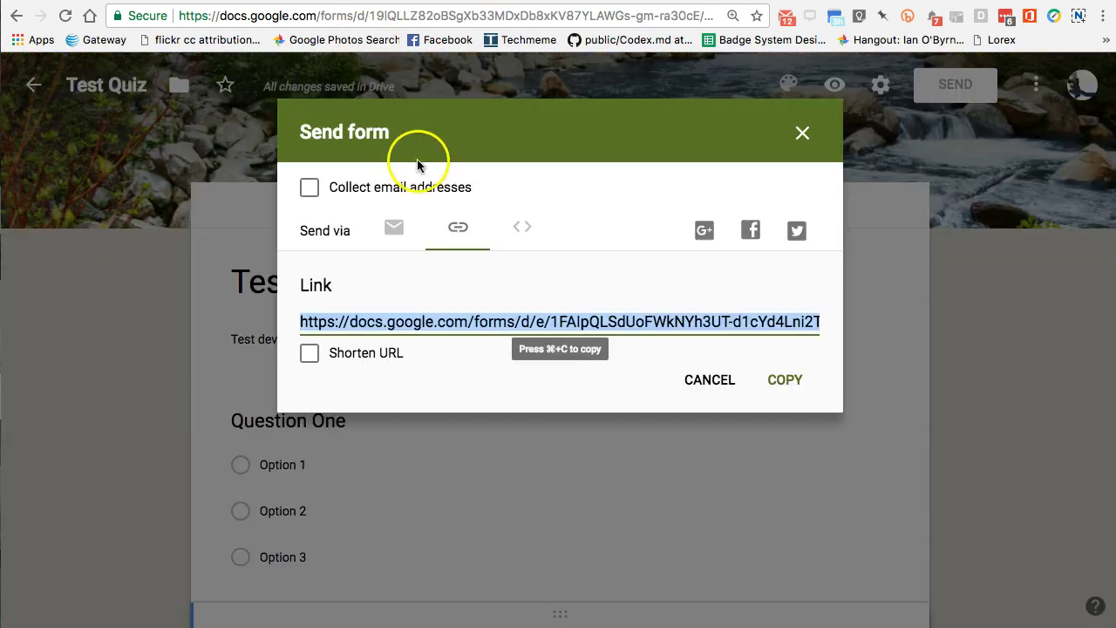
- Display the form's 760 × 500 px iframe embed code, then cycle tabs to the live Test Quiz
click(519, 229)
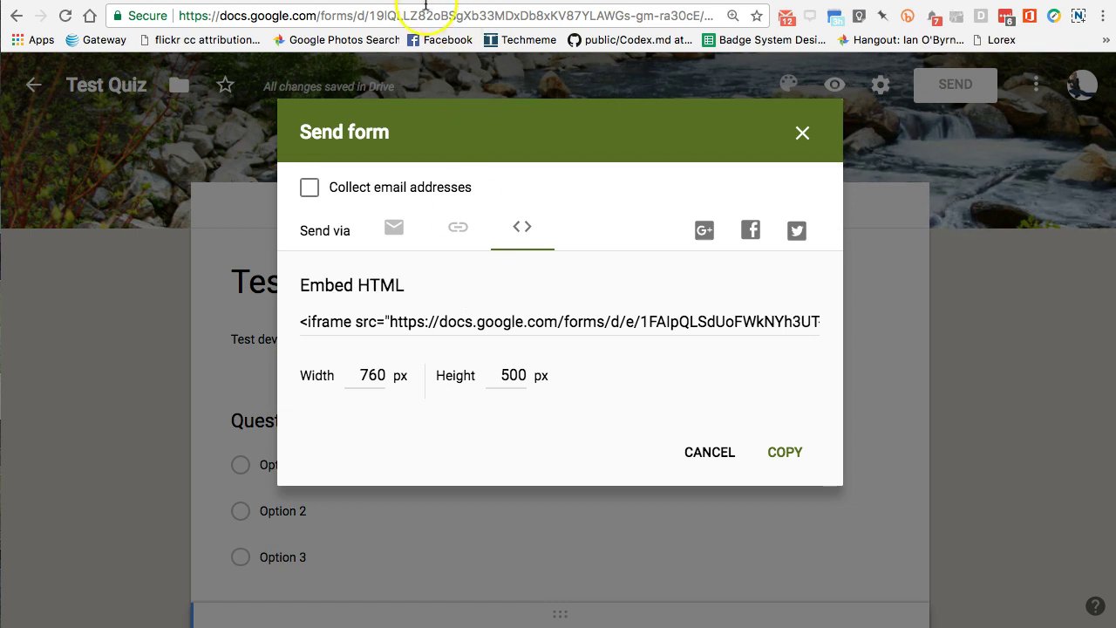
key(ctrl+Tab)
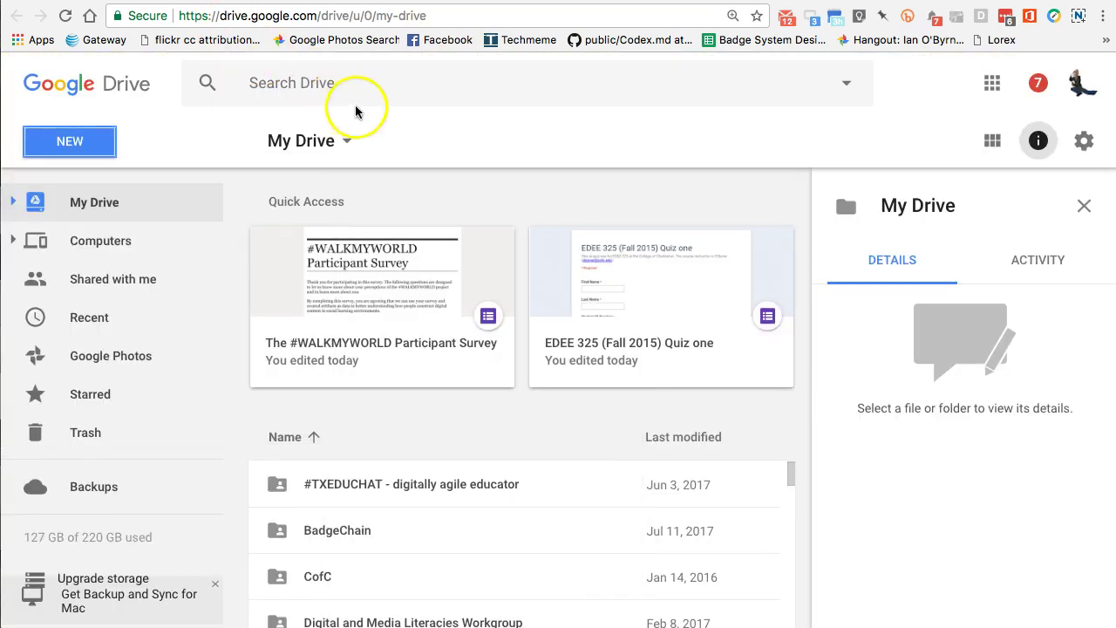
key(ctrl+Tab)
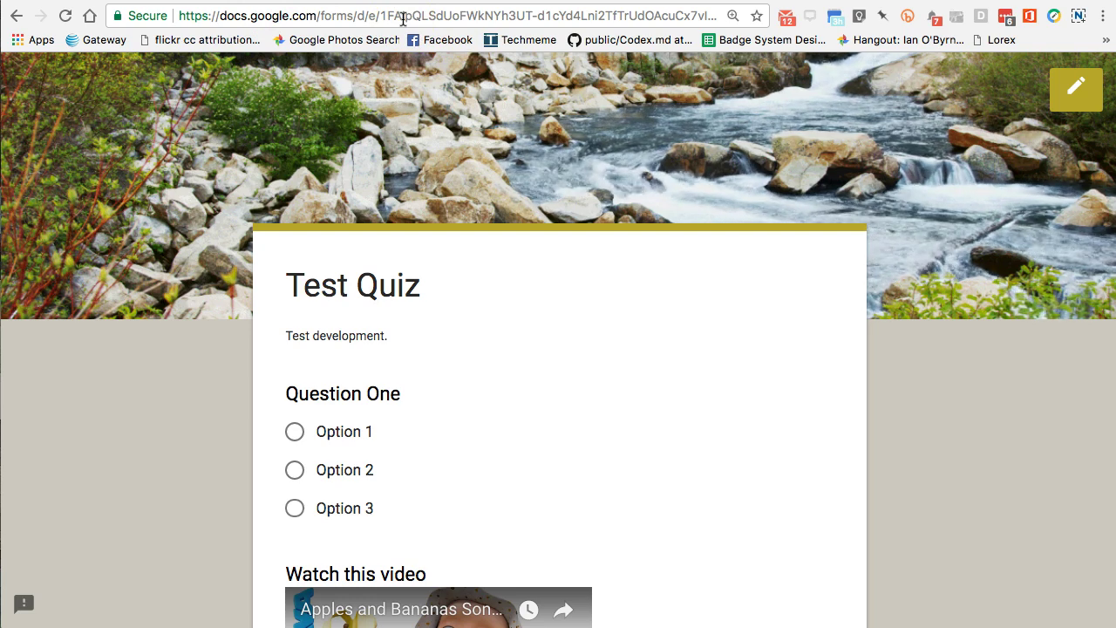
- Return to the editor, select the full embed HTML code, and cancel the Send form dialog
key(ctrl+shift+Tab)
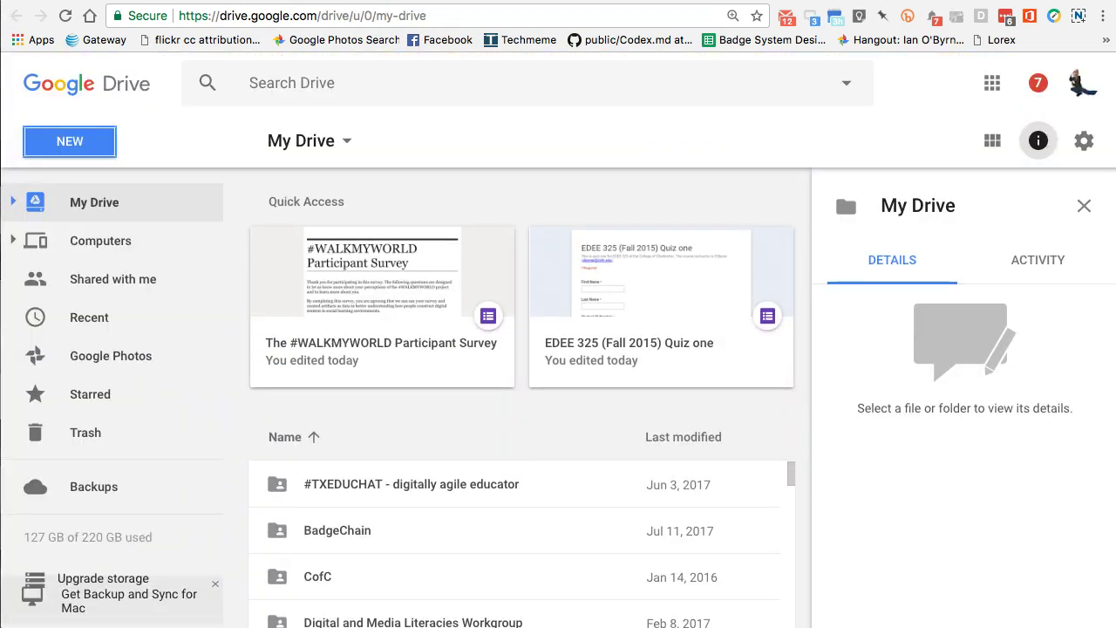
key(ctrl+Tab)
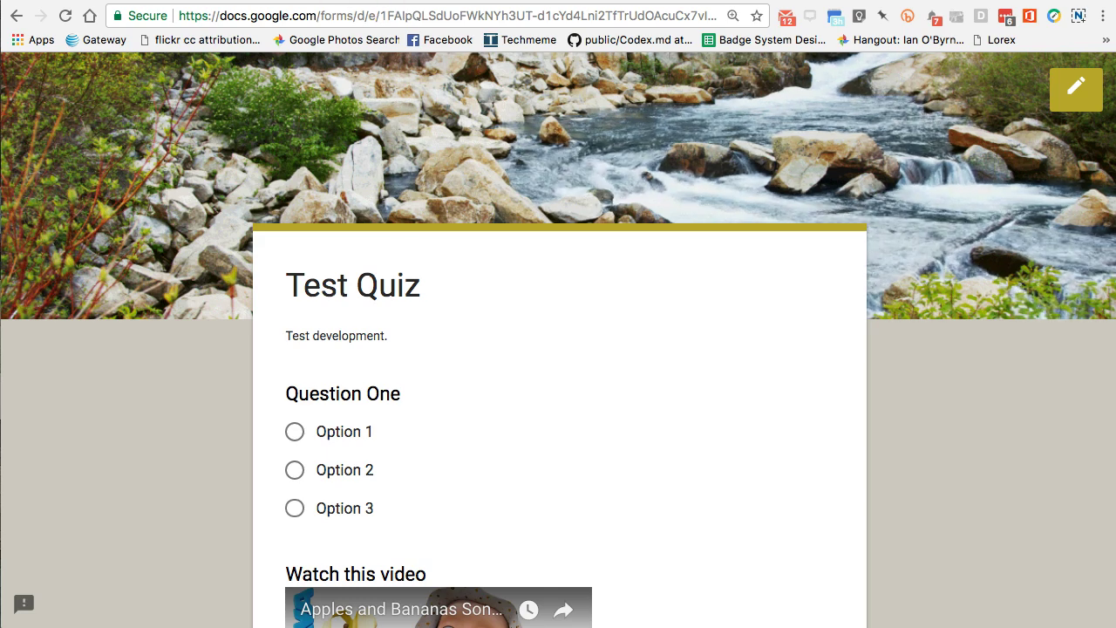
key(ctrl+Tab)
key(ctrl+Tab)
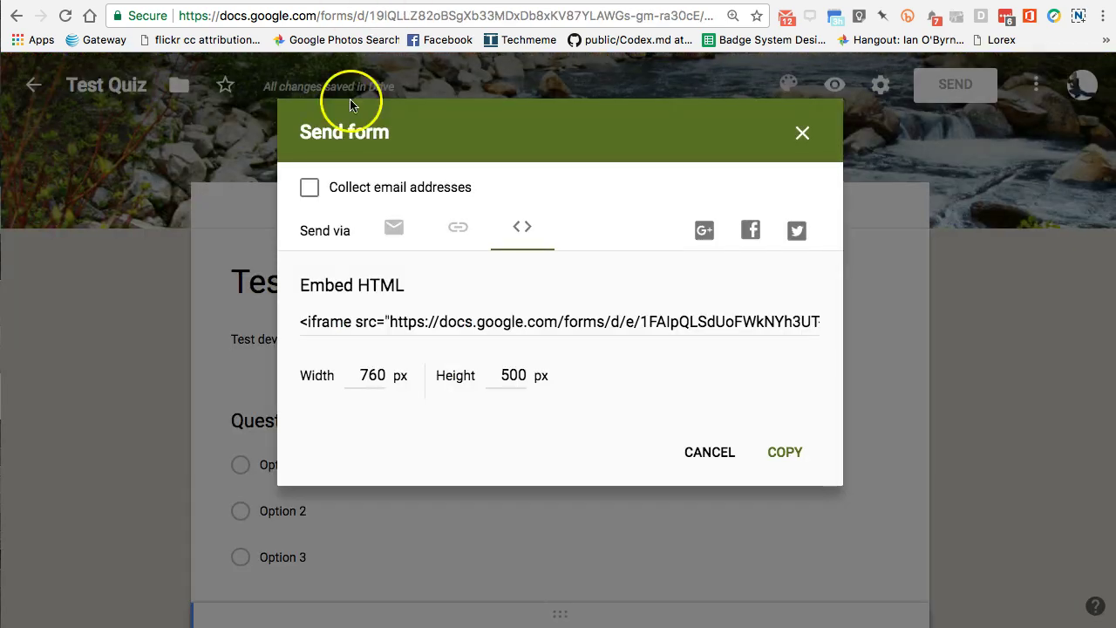
click(443, 322)
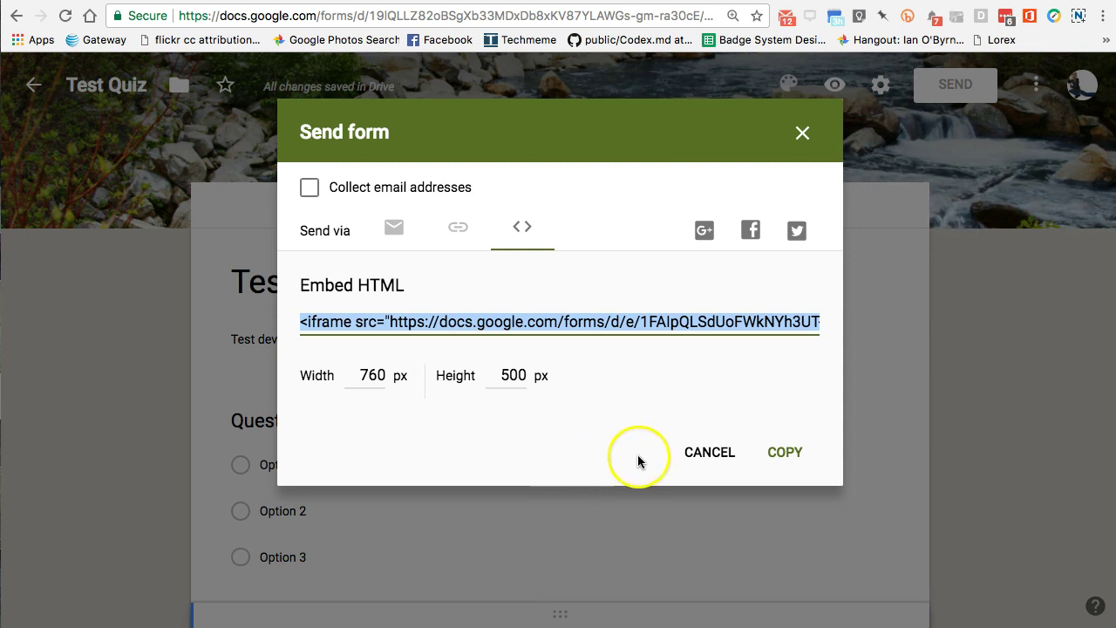
click(698, 456)
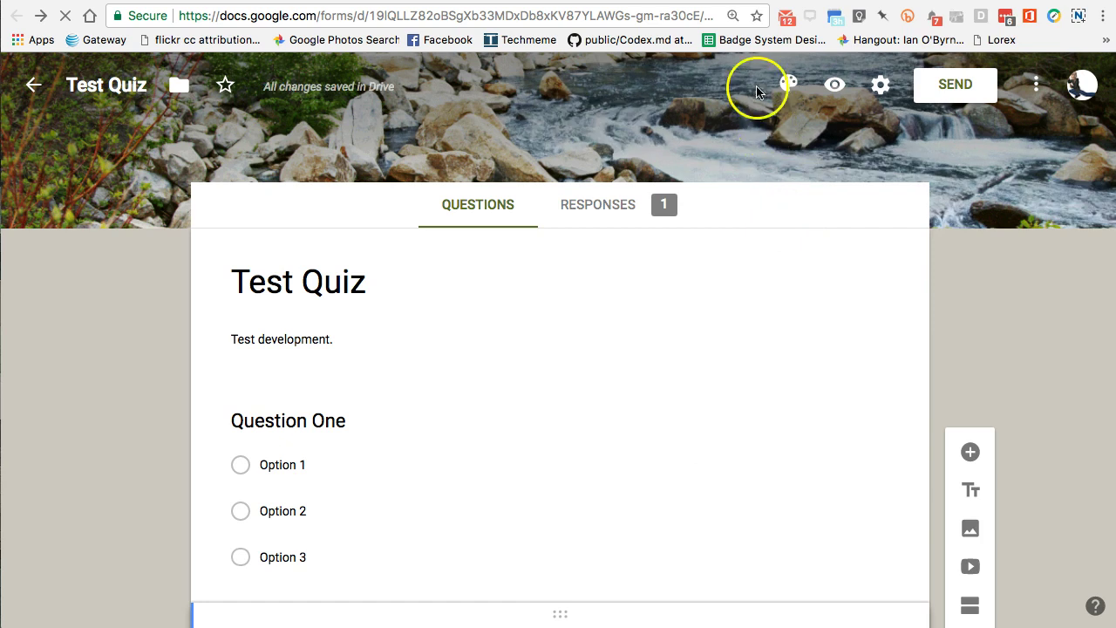
- Review the example Technology Comfort Level Survey, then move to the EDEE 325 (Fall 2015) Quiz one editor
click(692, 10)
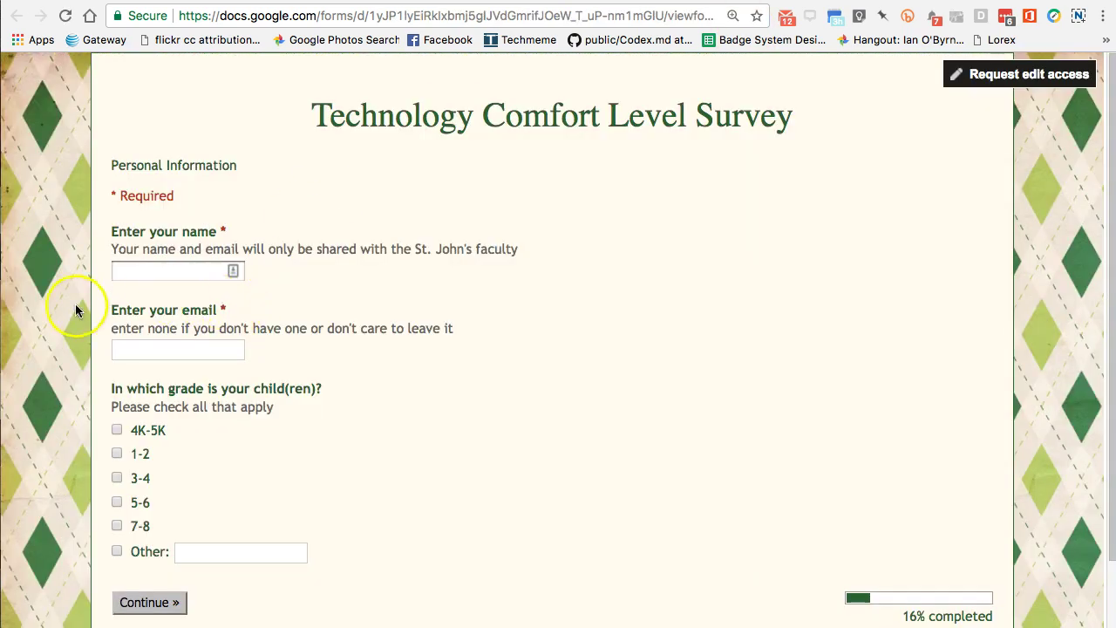
scroll(48, 309, down, 2)
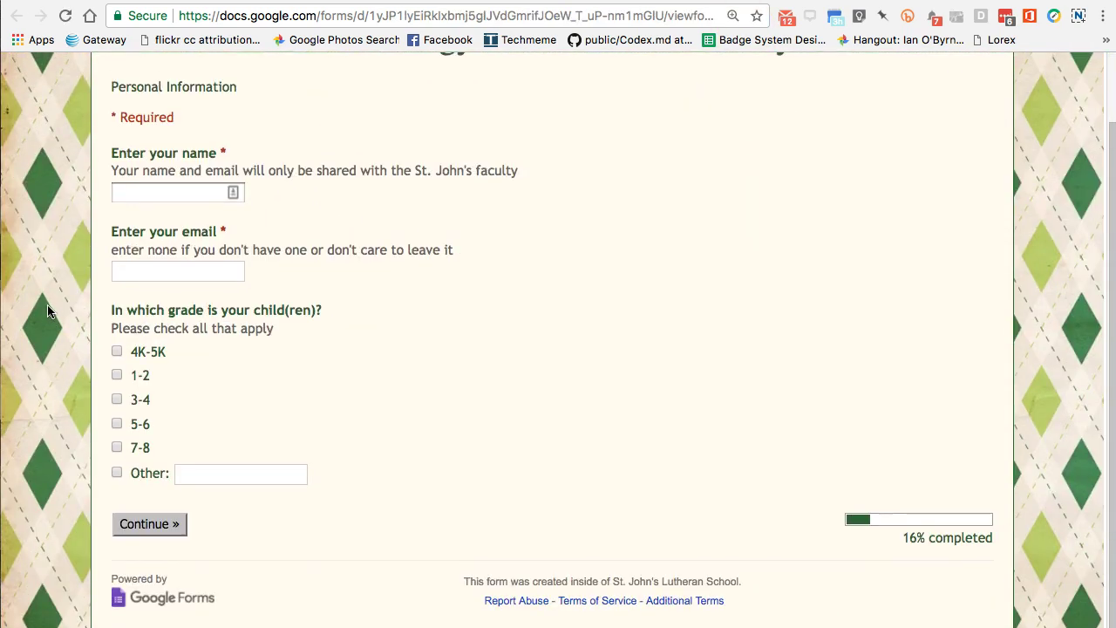
scroll(46, 310, up, 2)
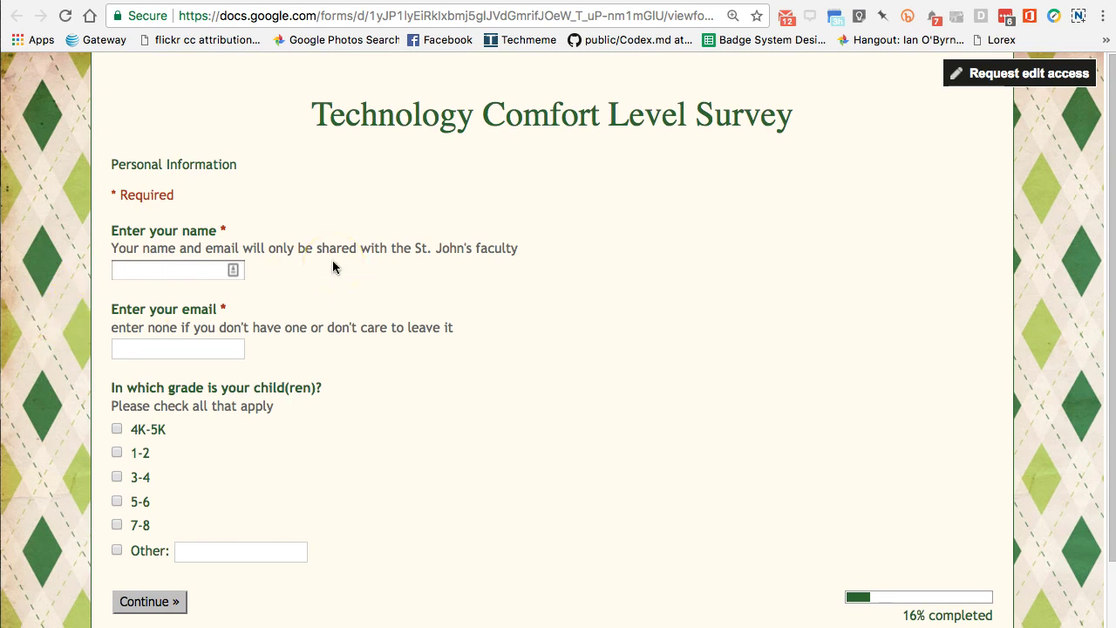
scroll(310, 332, down, 2)
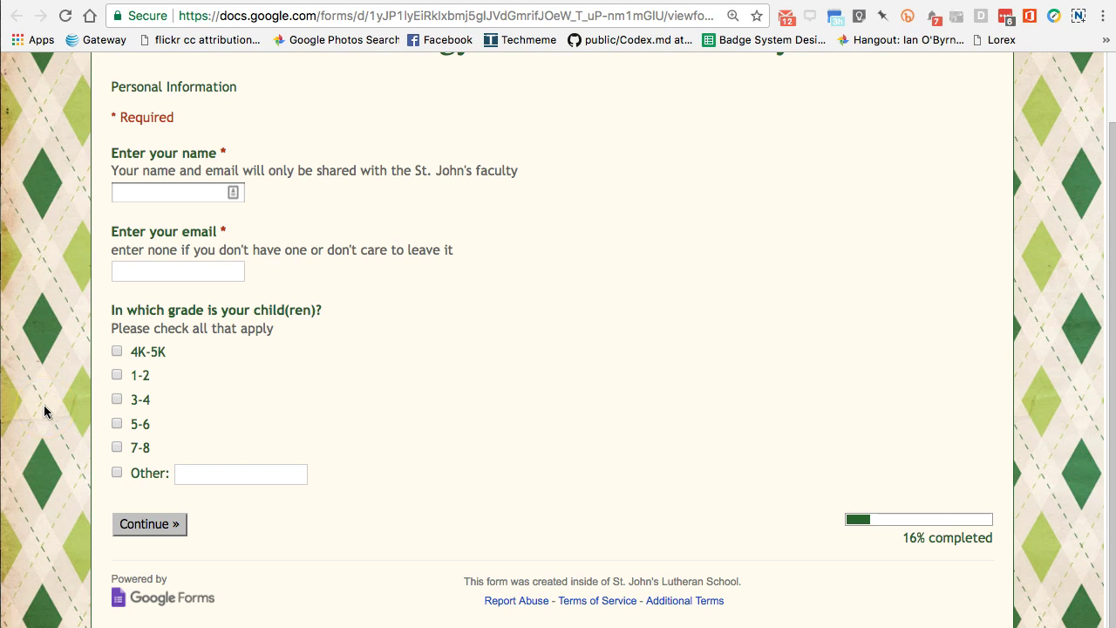
scroll(45, 411, up, 3)
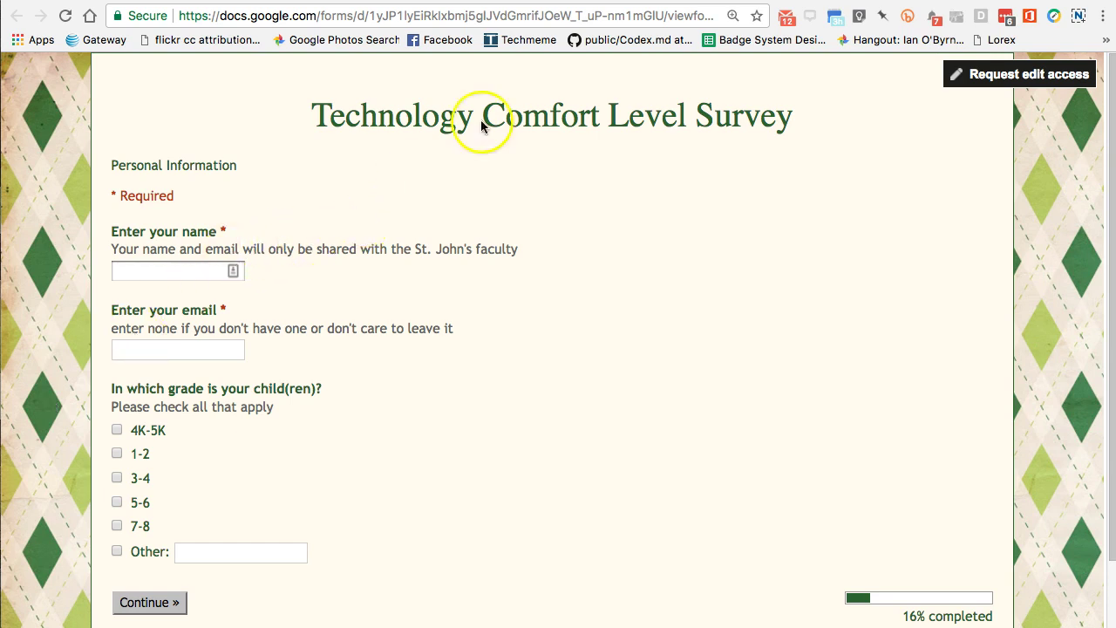
key(ctrl+Tab)
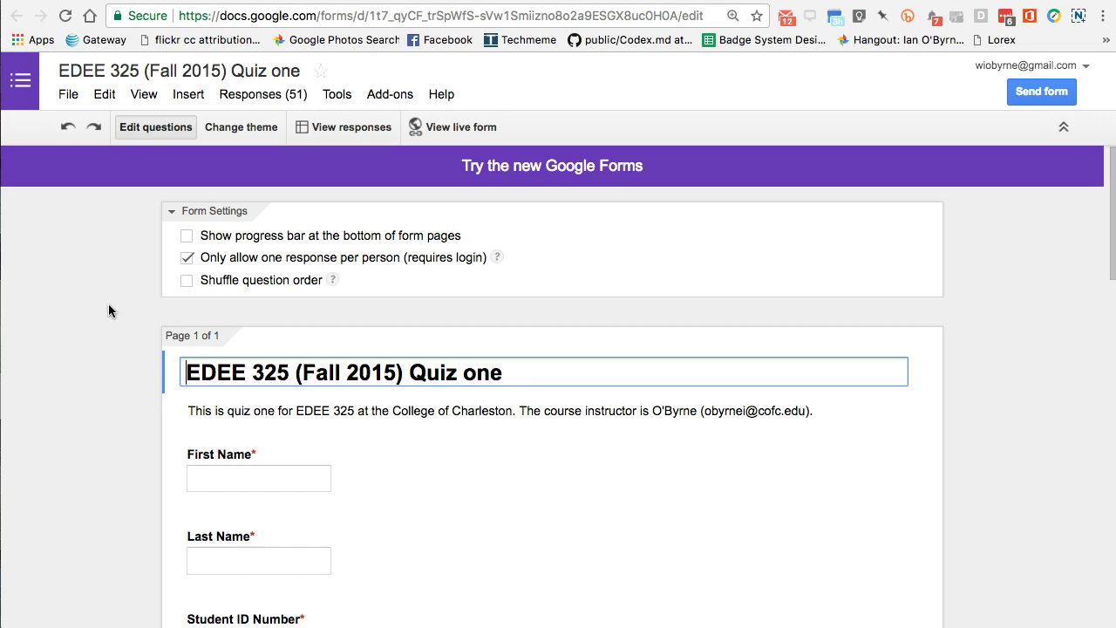
- Copy the EDEE 325 Quiz one's share link from its Send form options
scroll(108, 303, down, 5)
scroll(108, 304, up, 5)
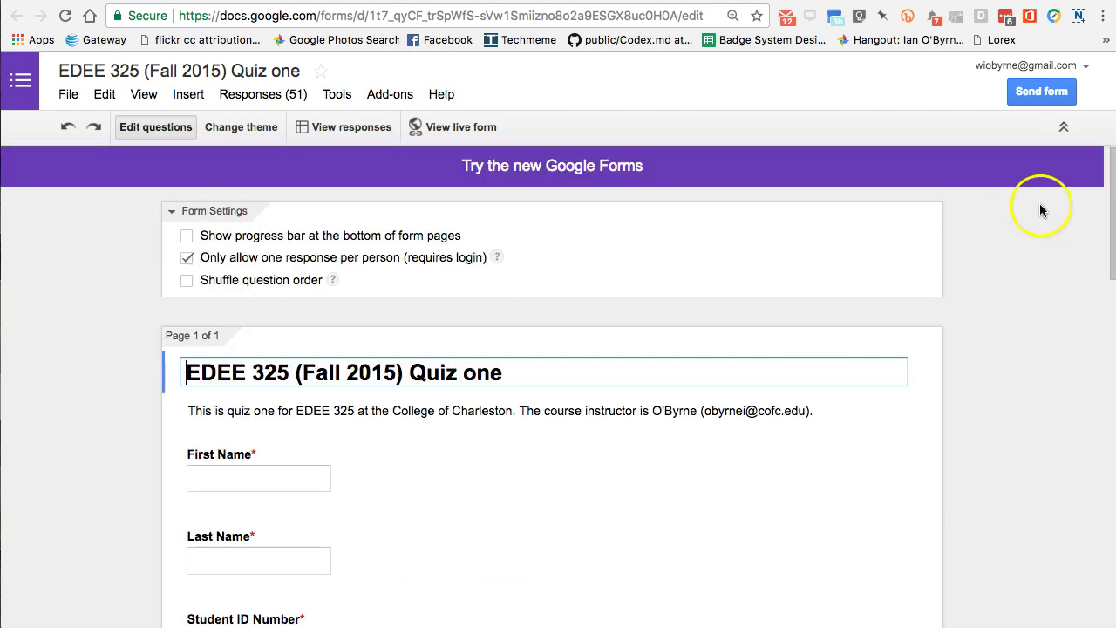
click(1041, 91)
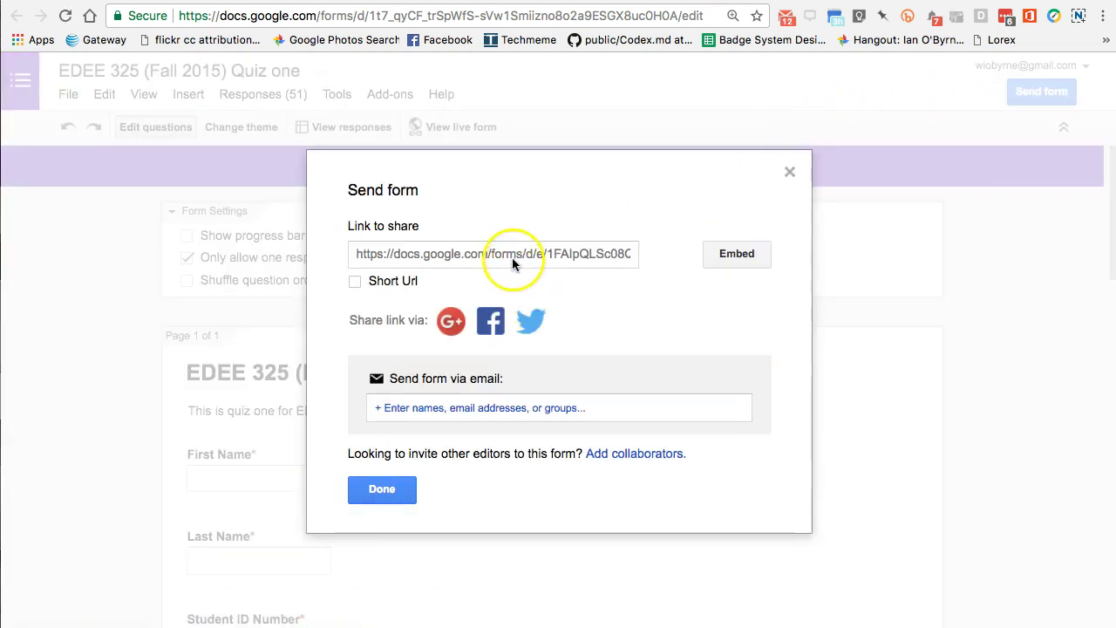
click(512, 258)
key(super+c)
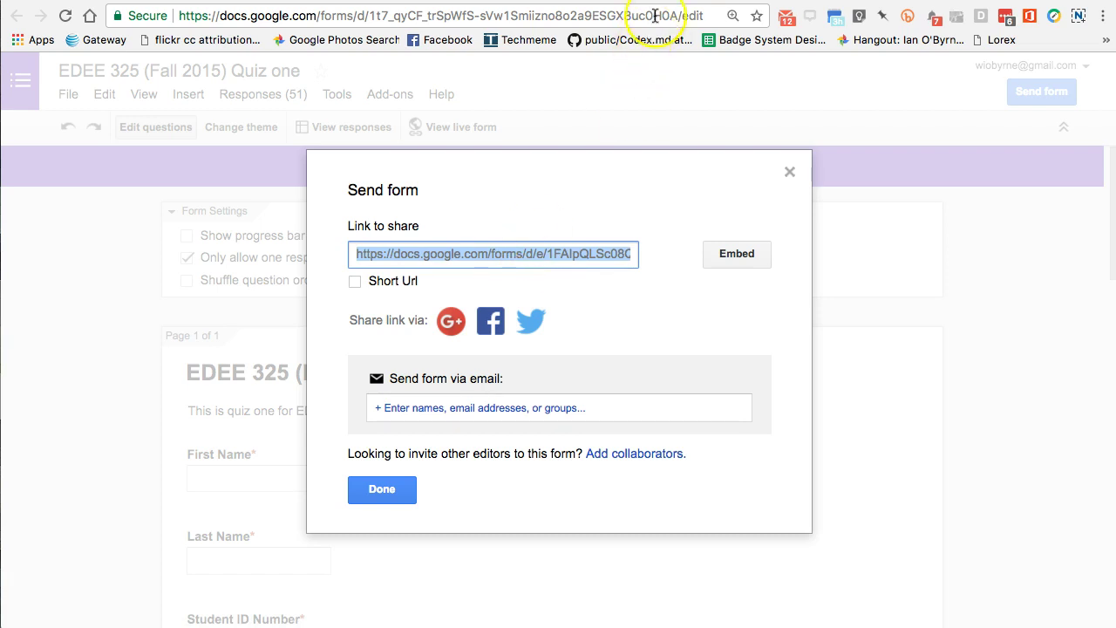
- Paste the quiz's share link into the address bar to load the live quiz
click(636, 13)
key(super+v)
key(Return)
click(611, 12)
key(super+v)
key(Return)
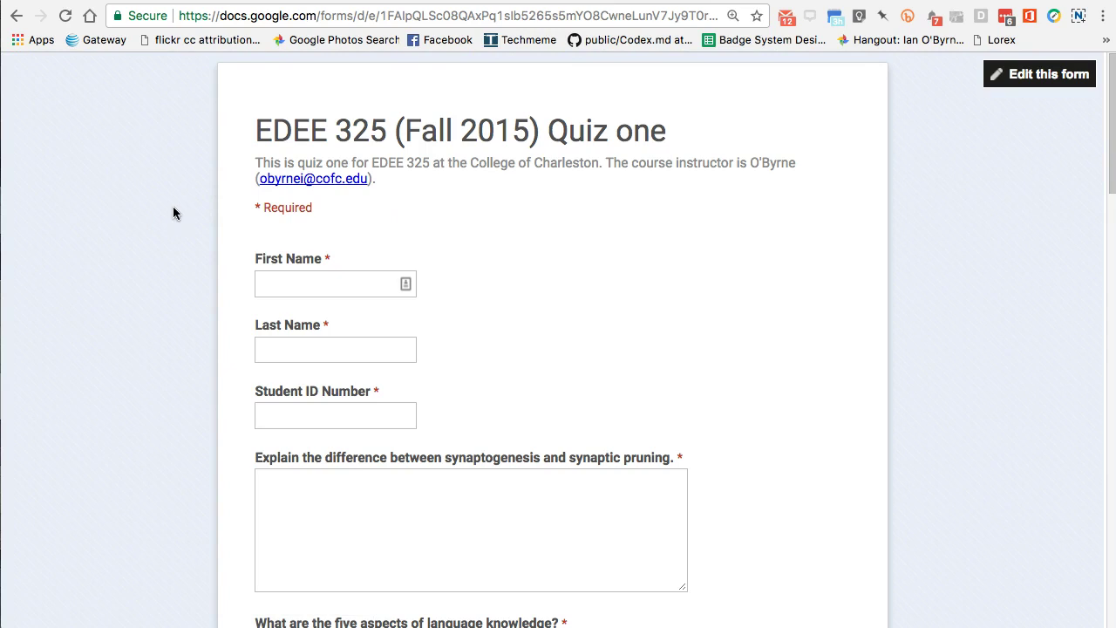
- Scroll through the live EDEE 325 quiz questions down to the final answer box and back
scroll(173, 213, down, 5)
click(414, 127)
scroll(510, 134, up, 4)
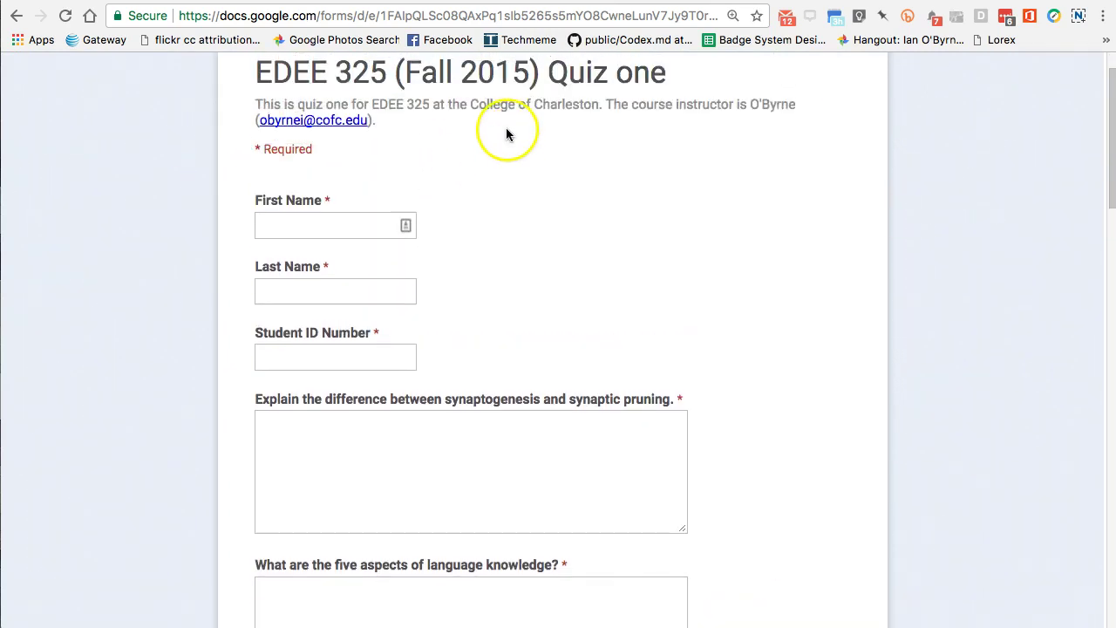
scroll(126, 246, down, 2)
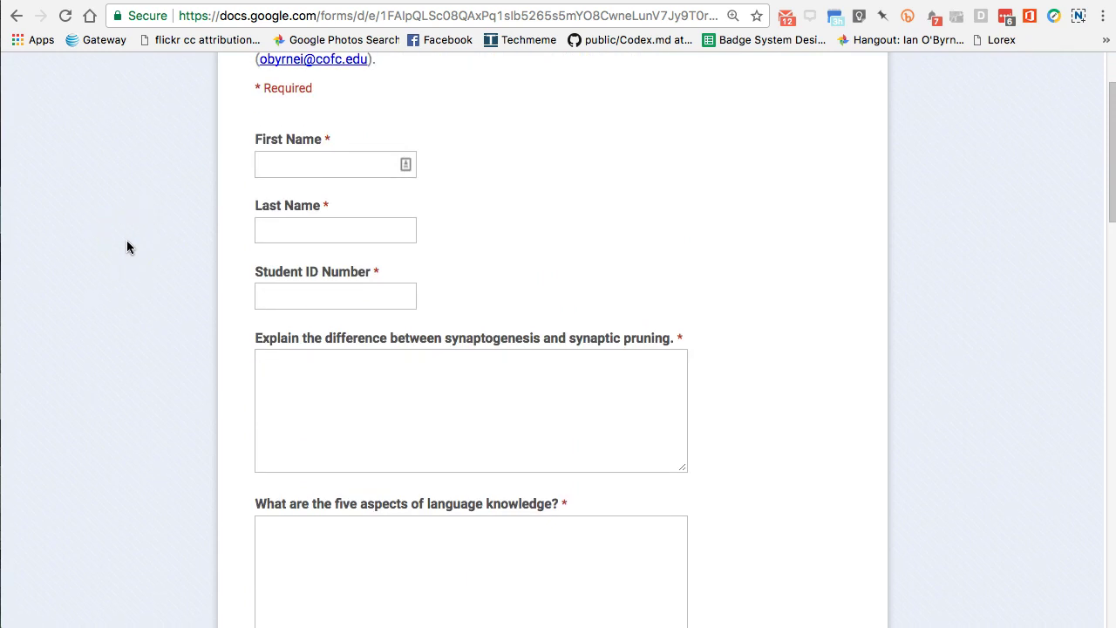
scroll(126, 247, down, 1)
scroll(127, 247, up, 4)
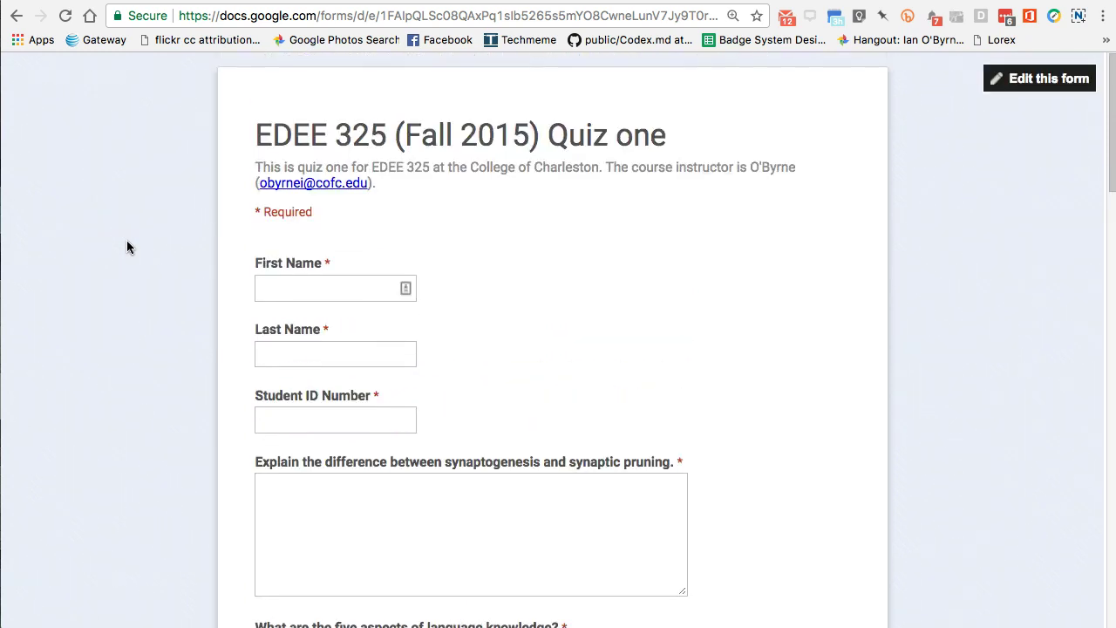
scroll(127, 247, down, 6)
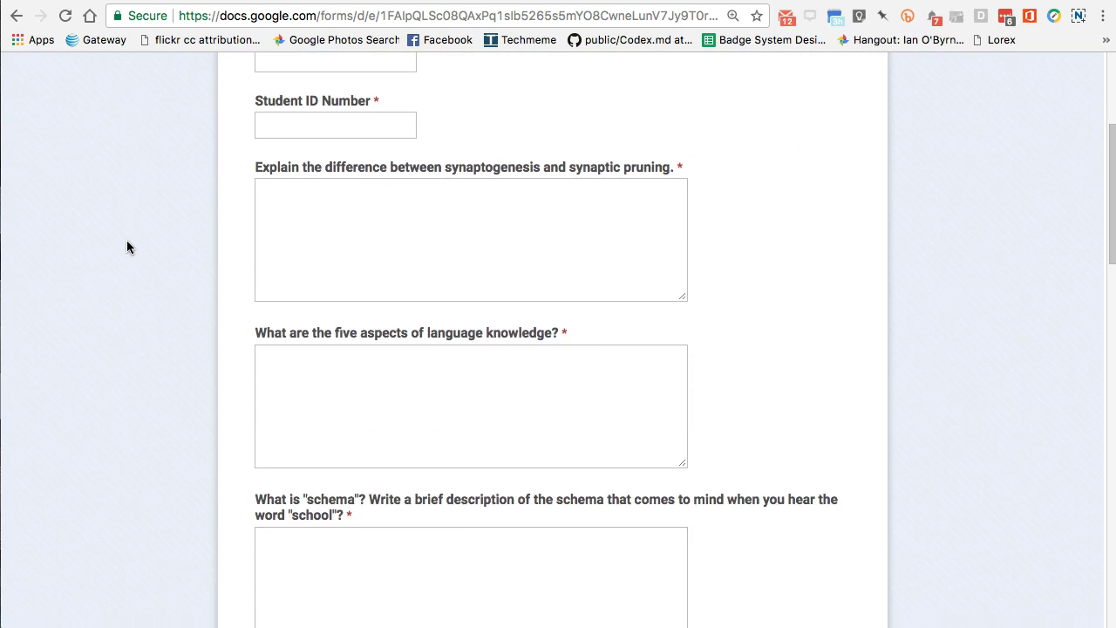
click(199, 245)
scroll(199, 244, up, 3)
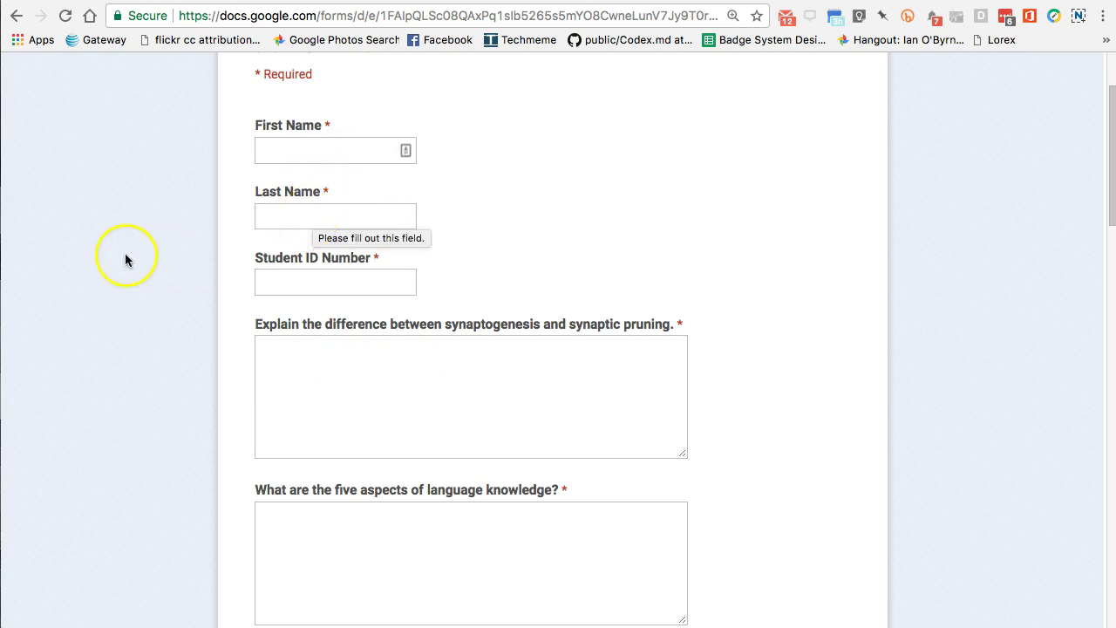
scroll(128, 251, down, 5)
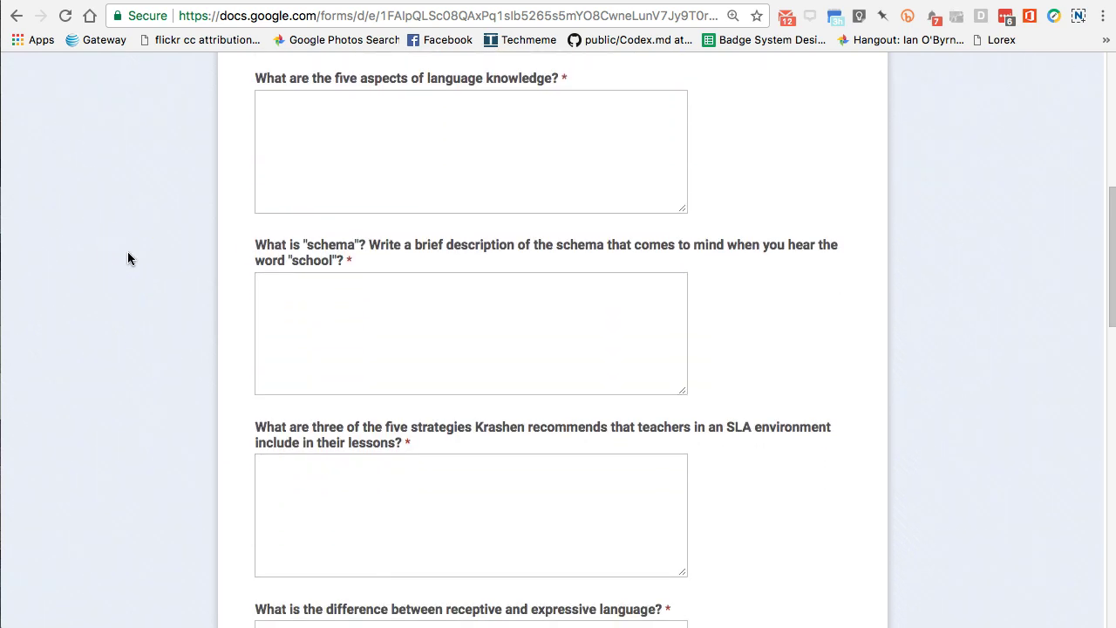
scroll(129, 258, down, 10)
scroll(128, 258, down, 5)
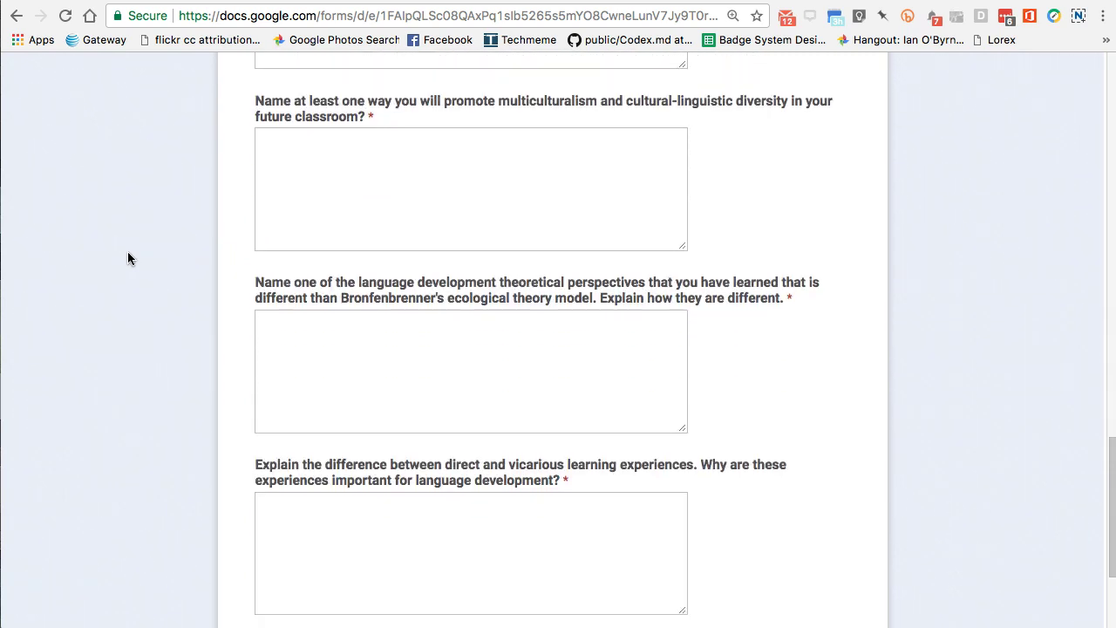
click(331, 333)
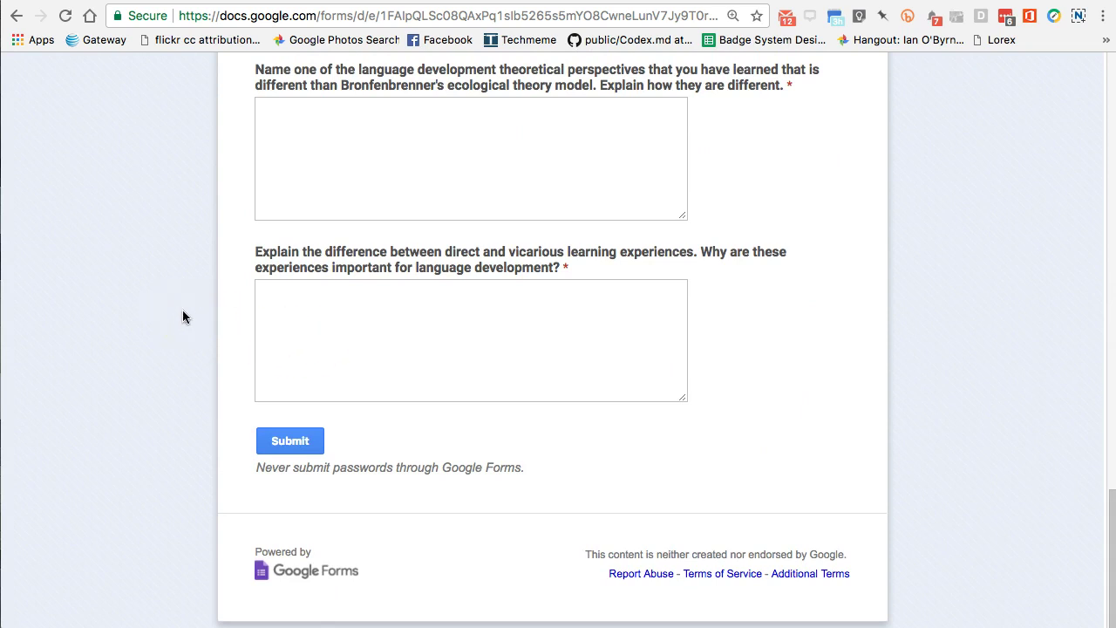
scroll(177, 317, up, 20)
scroll(173, 321, up, 3)
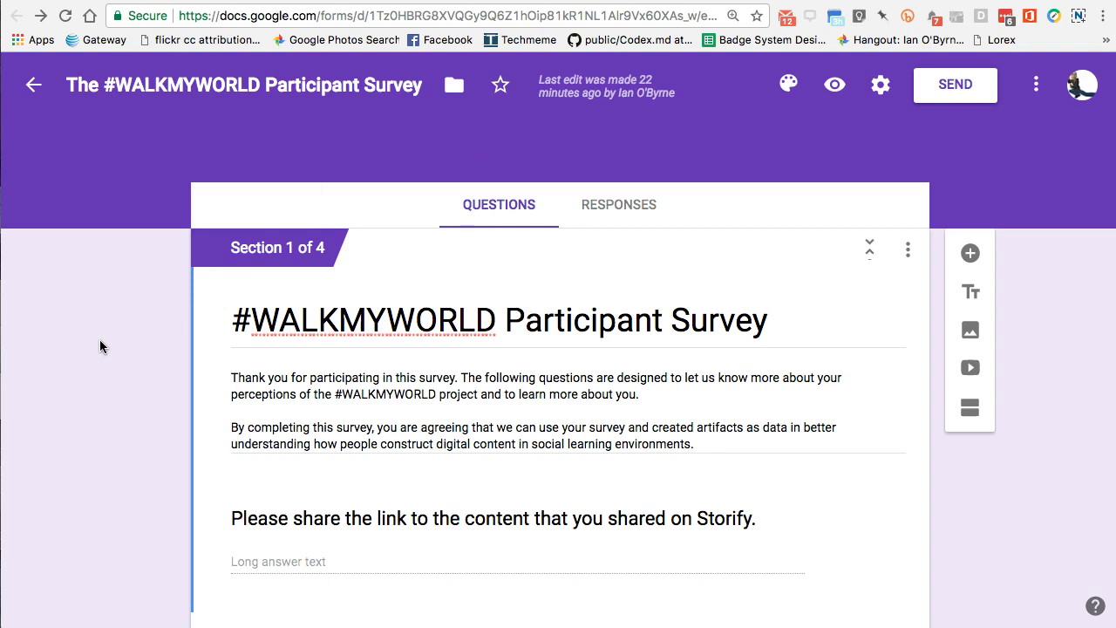
- Scroll through the #WALKMYWORLD Participant Survey's sections in the editor
click(100, 347)
scroll(108, 370, down, 5)
scroll(107, 370, up, 5)
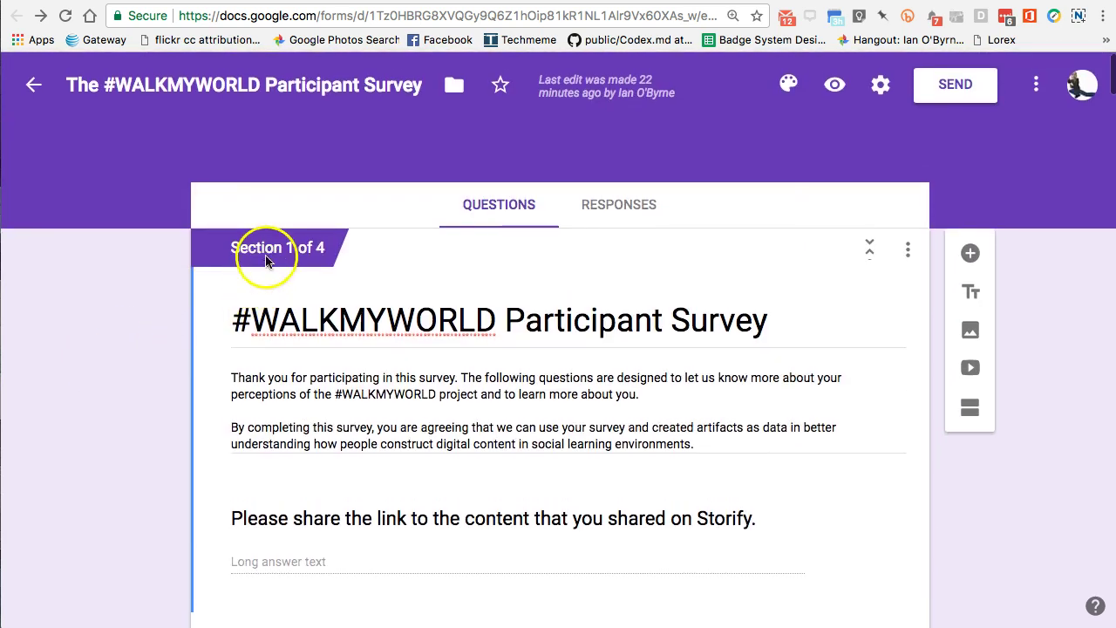
scroll(170, 299, down, 5)
scroll(135, 320, down, 10)
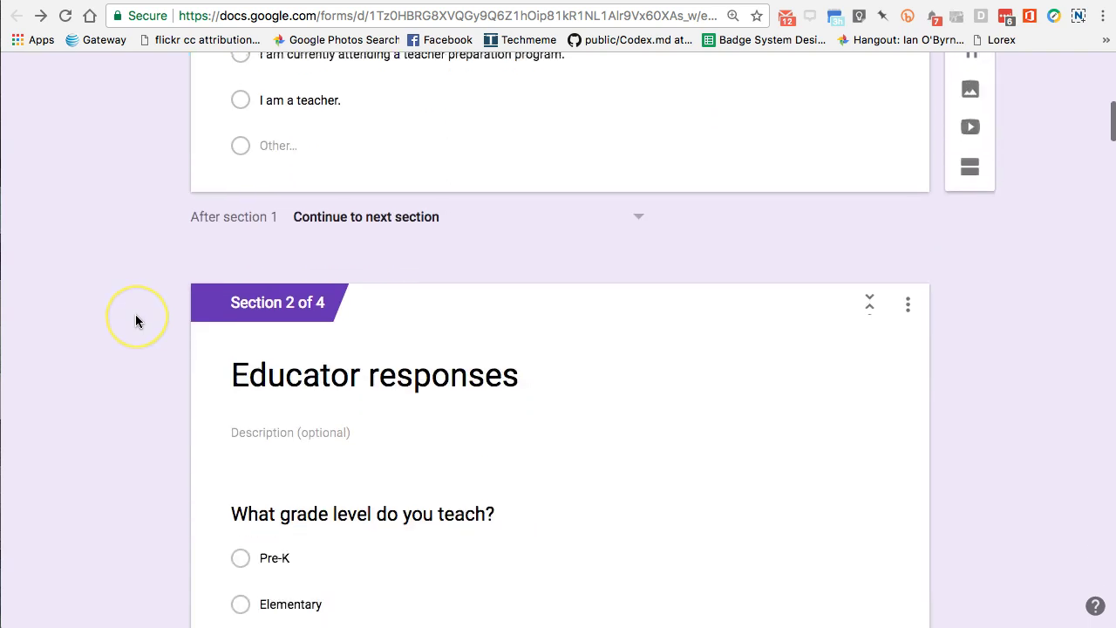
scroll(136, 321, down, 10)
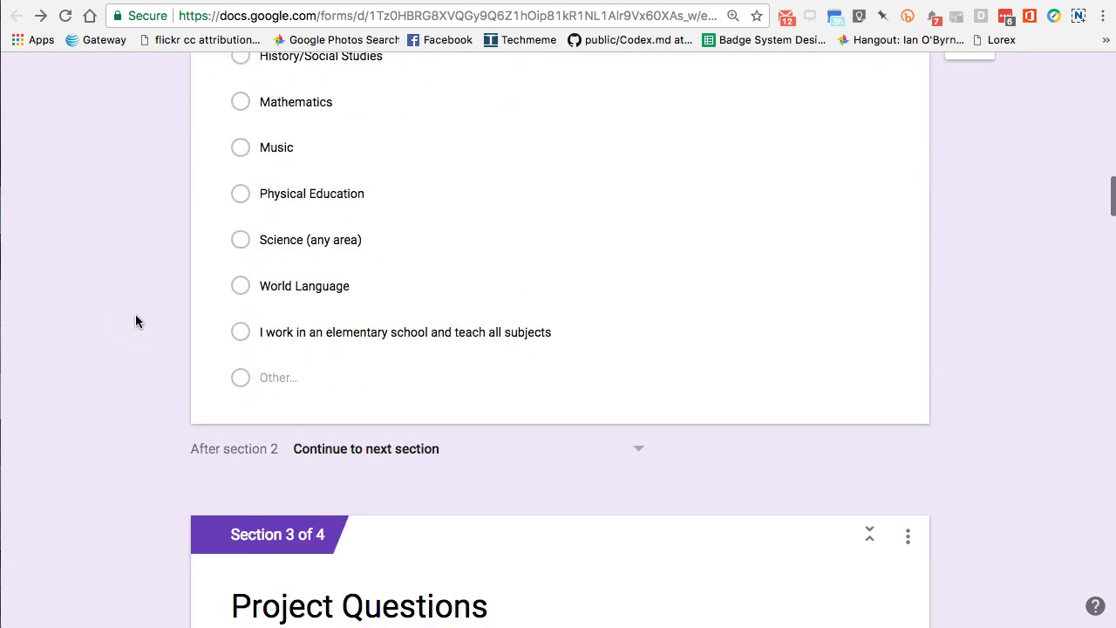
scroll(135, 320, down, 7)
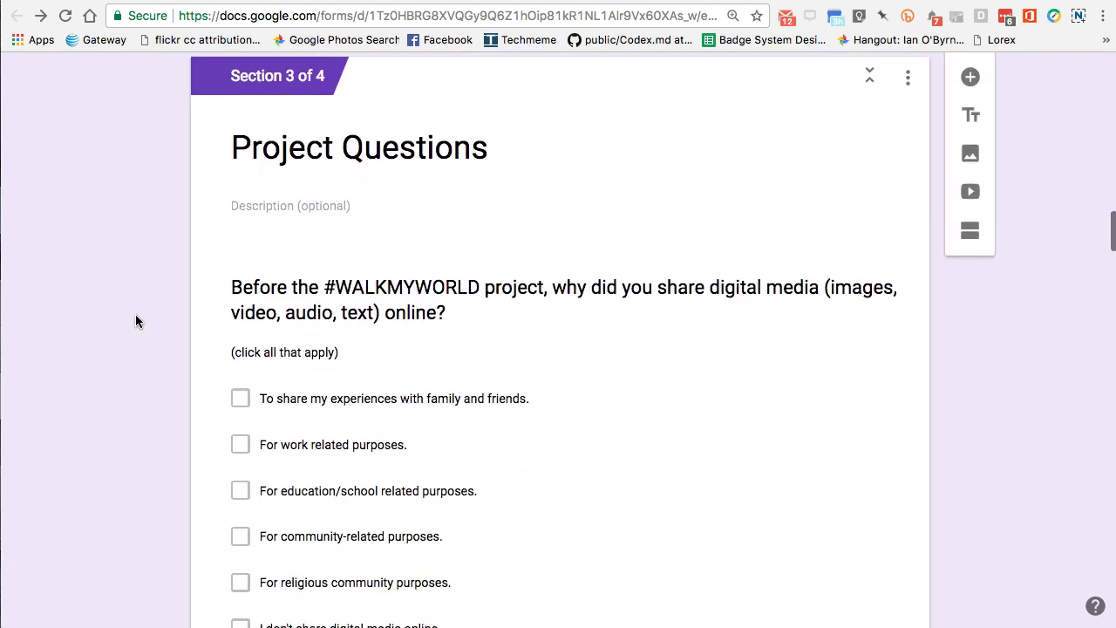
scroll(135, 321, up, 20)
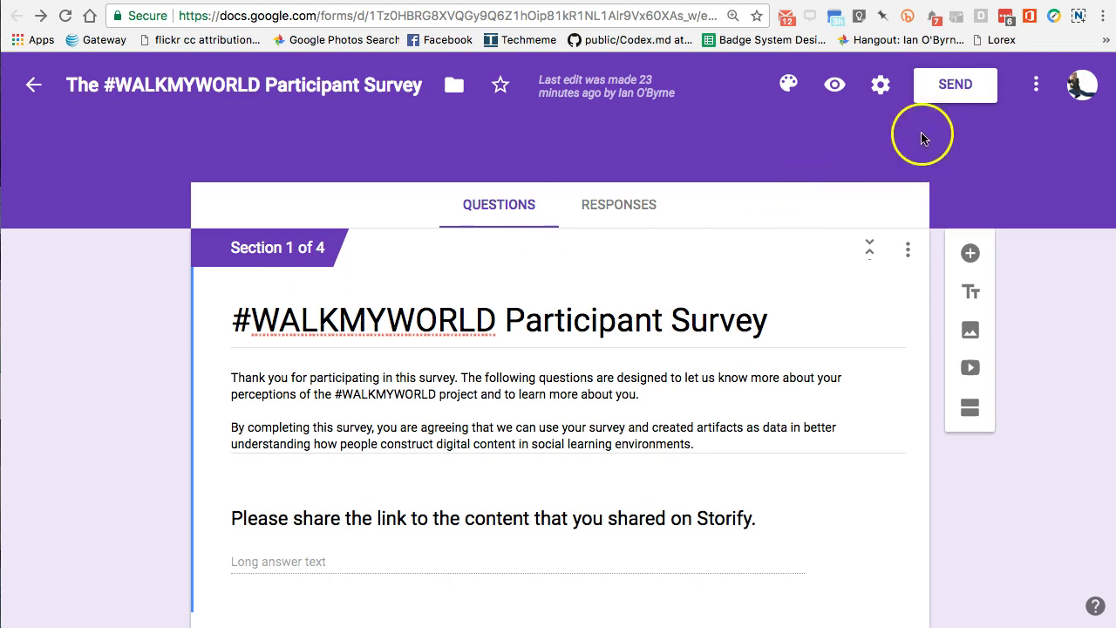
- Show the survey's shareable link in Send form and select the whole URL
click(953, 93)
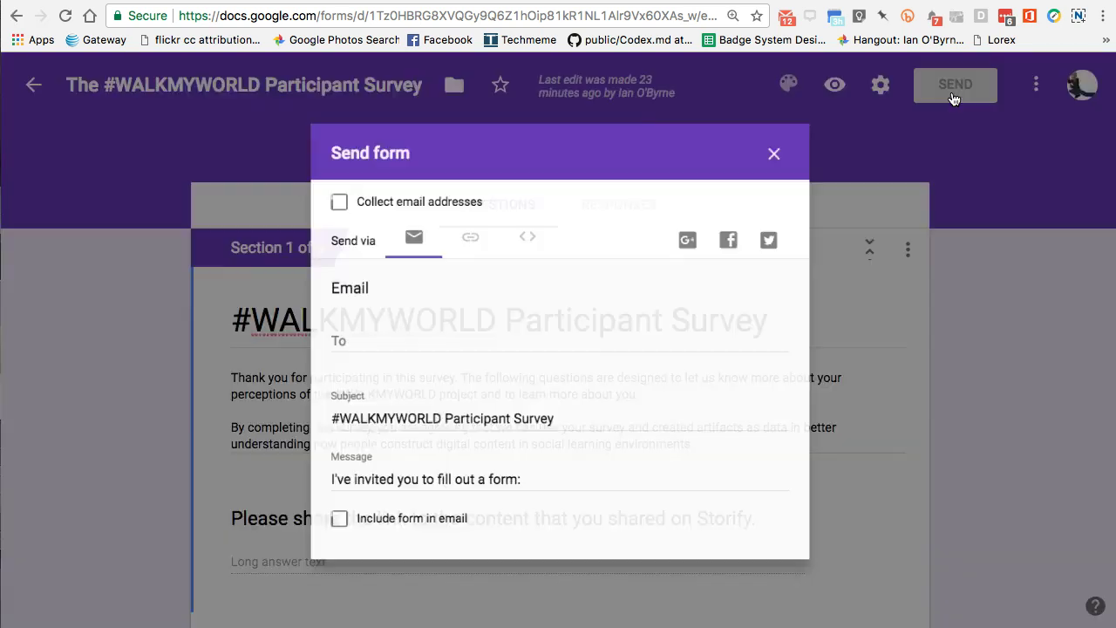
click(460, 224)
click(444, 323)
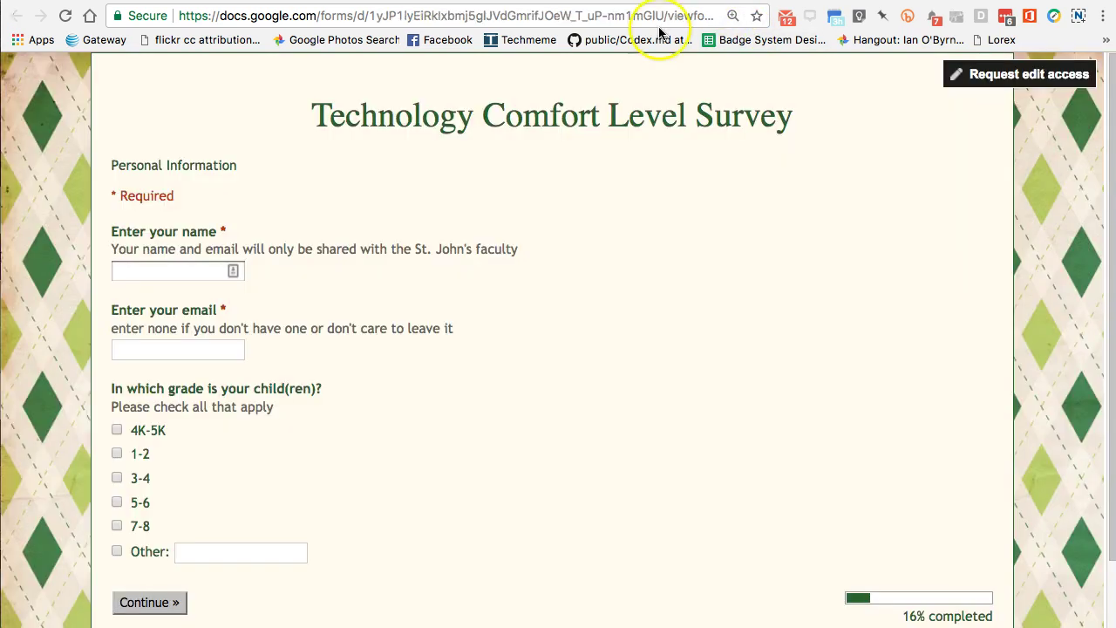
- Paste the survey's share link into the address bar to load the live #WALKMYWORLD survey
click(655, 23)
key(ctrl+v)
key(Return)
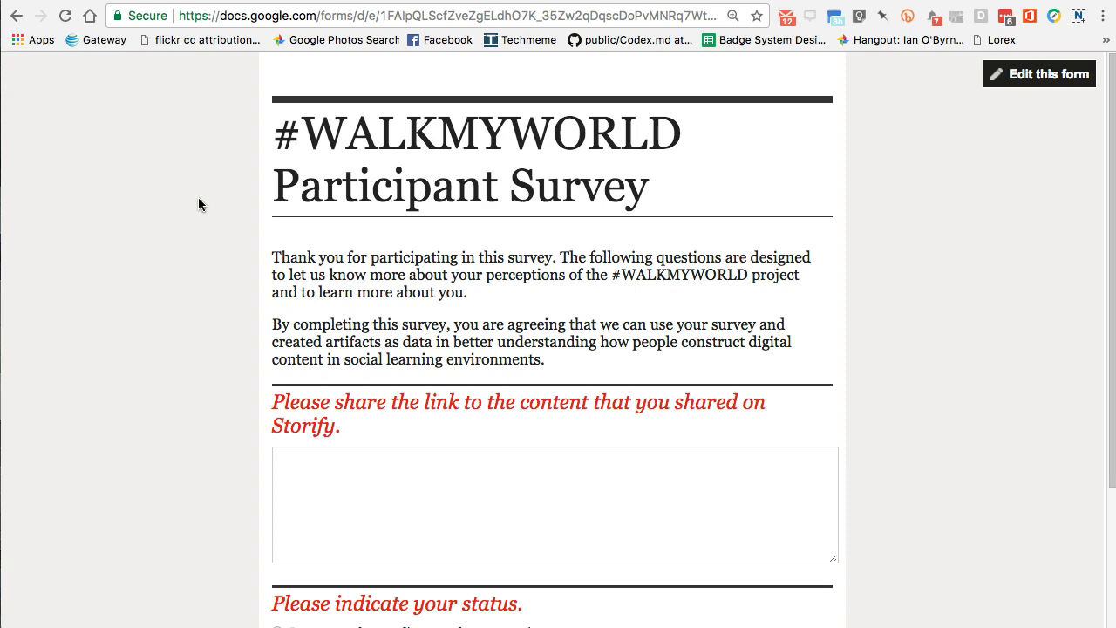
- Preview the survey's Educator responses section, then go back to the 'google forms' search results
scroll(199, 205, down, 5)
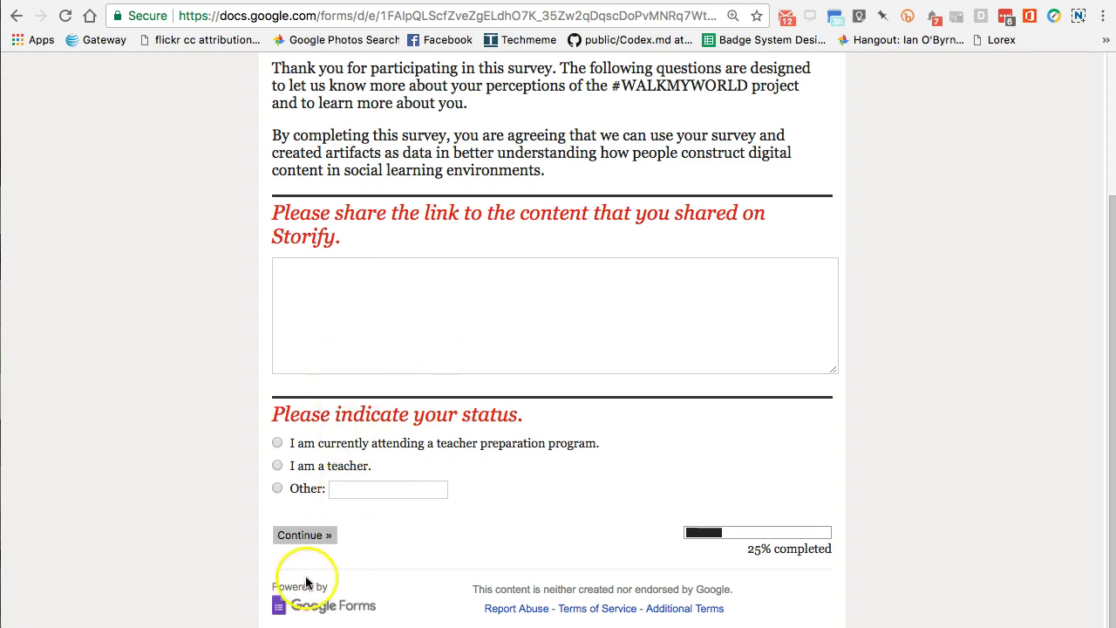
click(306, 536)
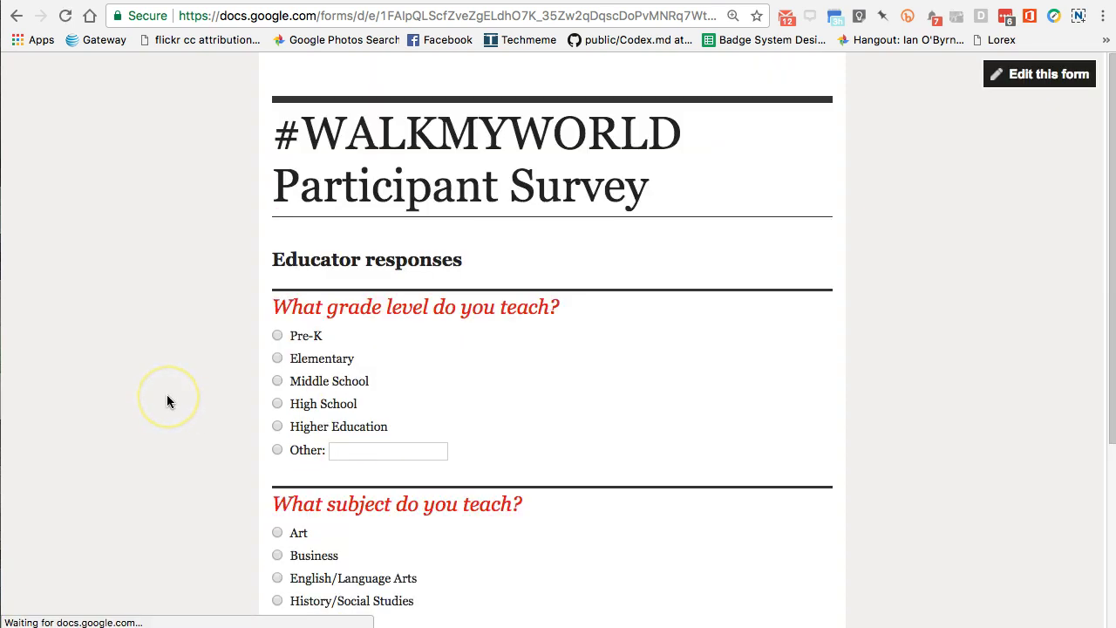
scroll(166, 396, down, 3)
scroll(167, 401, down, 3)
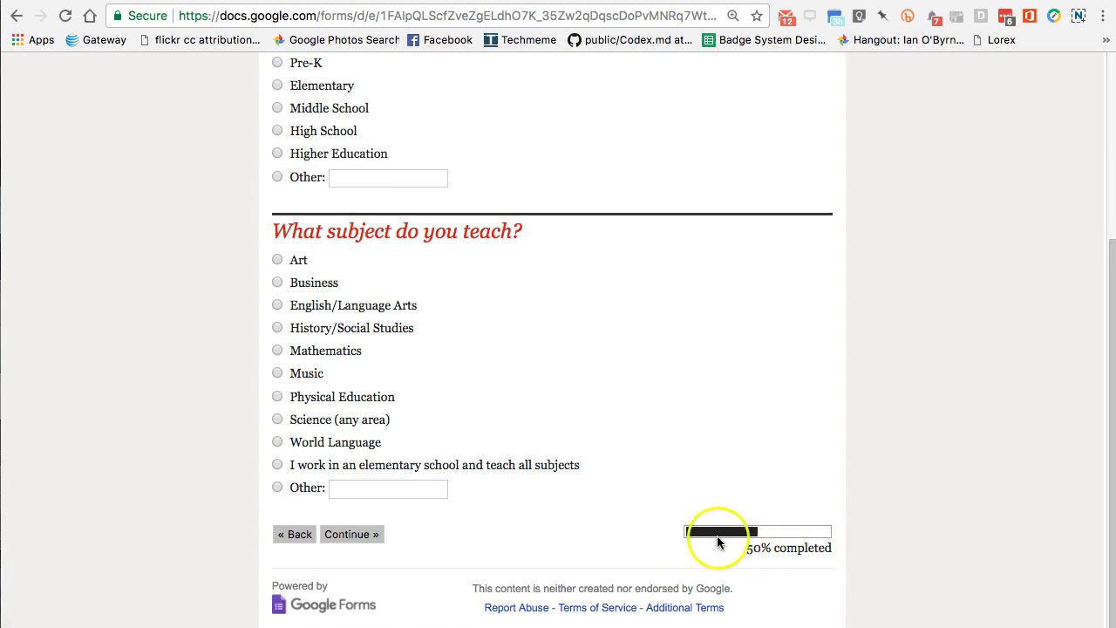
scroll(589, 533, up, 6)
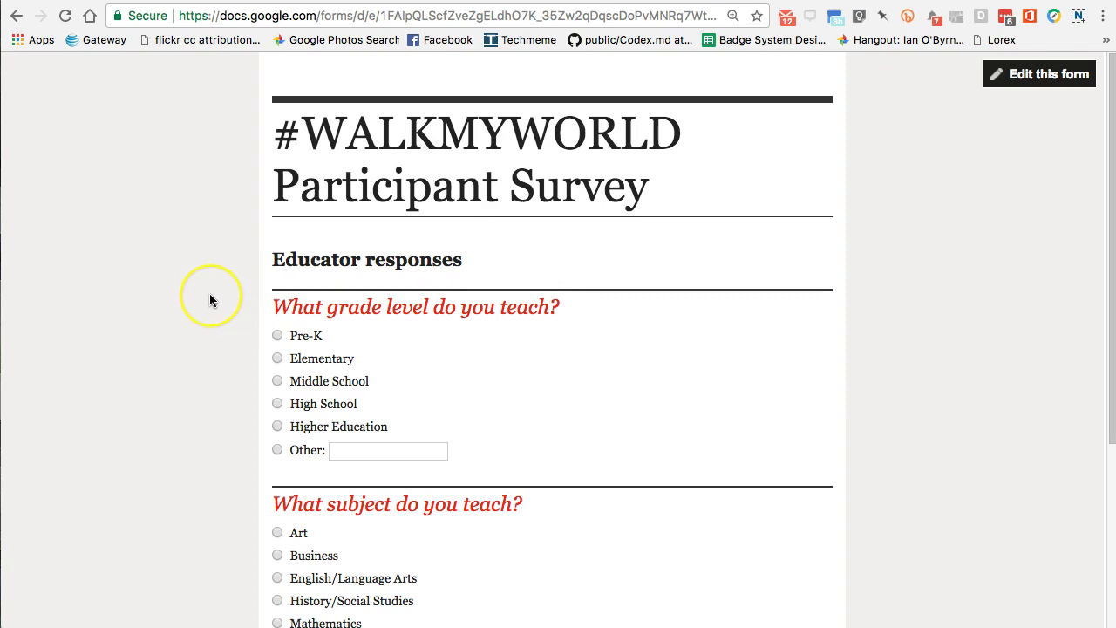
scroll(209, 296, down, 4)
scroll(208, 298, up, 4)
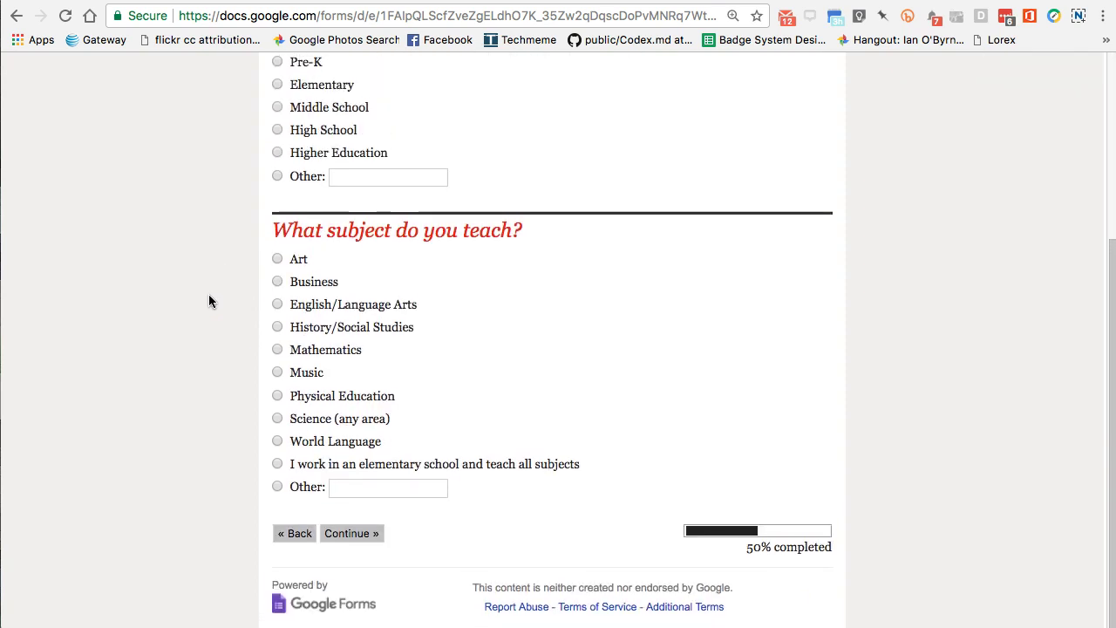
click(16, 16)
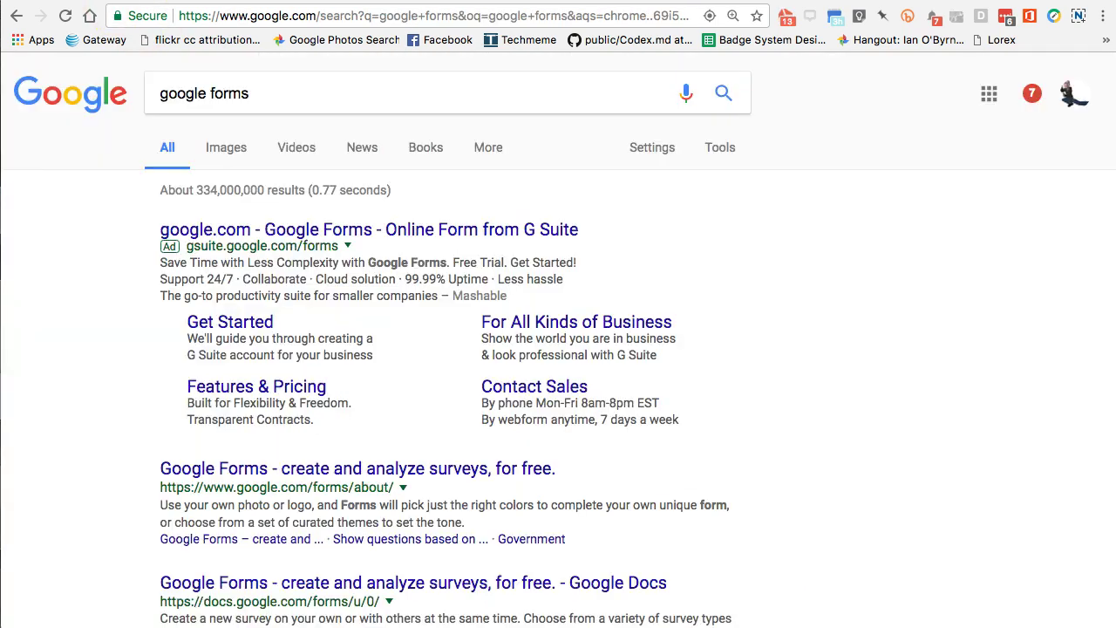